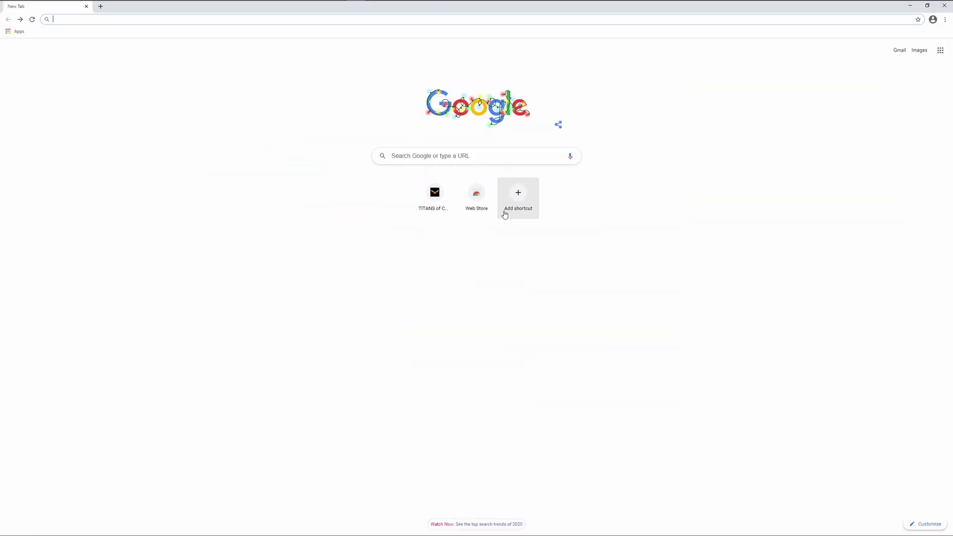
Open the TITANS of CNC site and go to the CAD course page for designing the TITAN-1M in Fusion 360.
{"action": "left_click", "coordinate": [435, 199]}
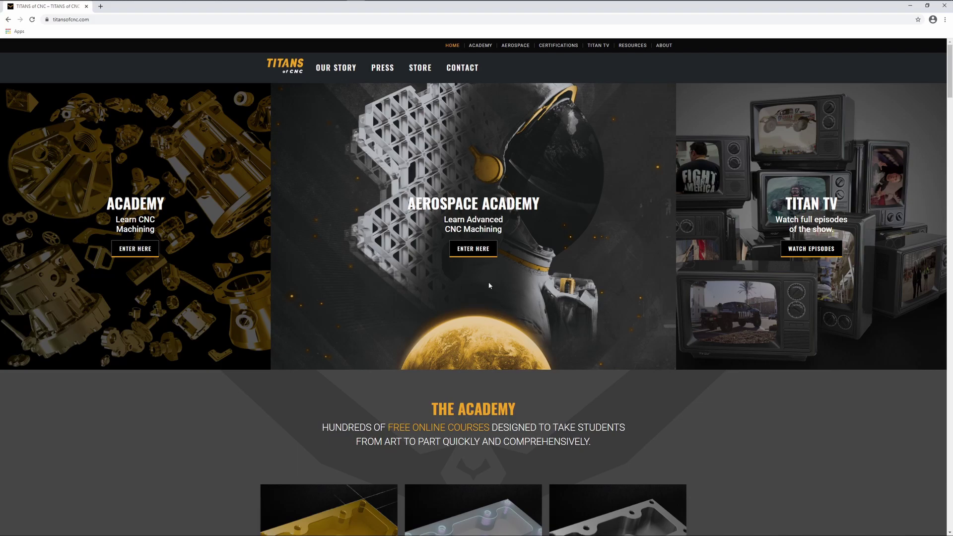
{"action": "scroll", "coordinate": [574, 255], "scroll_direction": "down", "scroll_amount": 6}
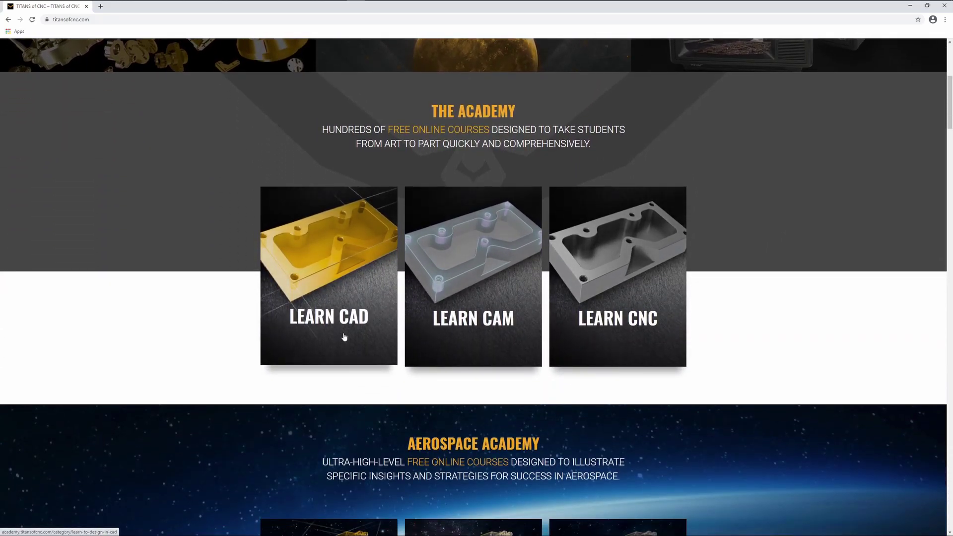
{"action": "left_click", "coordinate": [320, 280]}
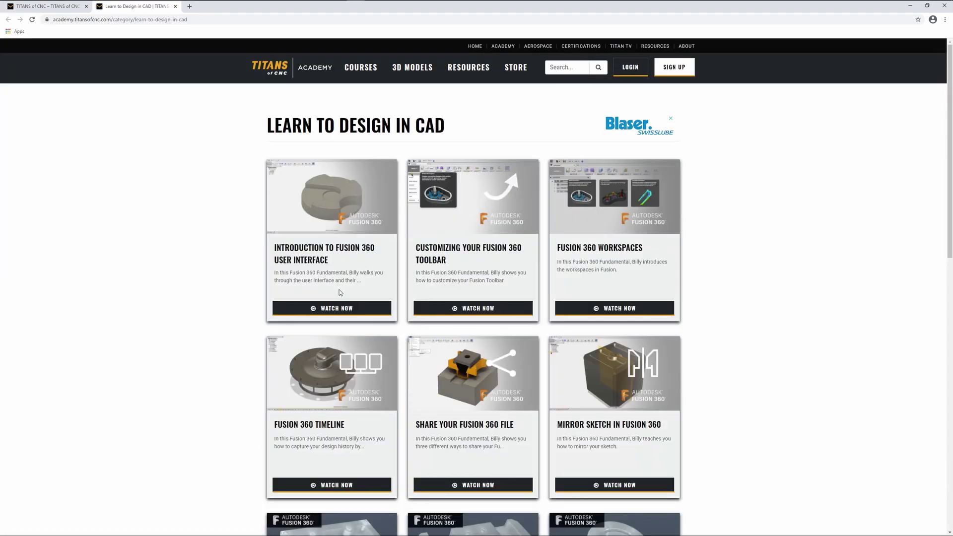
{"action": "scroll", "coordinate": [340, 293], "scroll_direction": "down", "scroll_amount": 7}
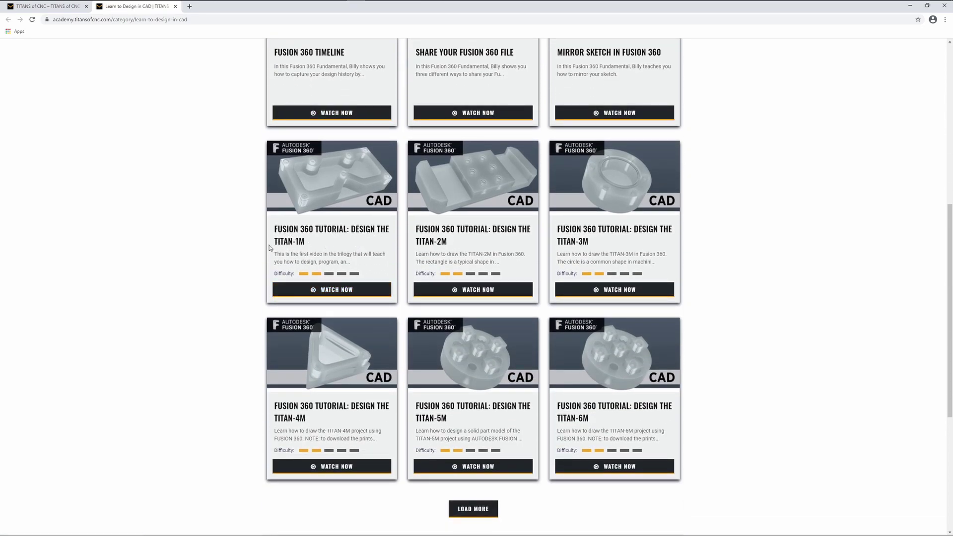
{"action": "left_click", "coordinate": [321, 190]}
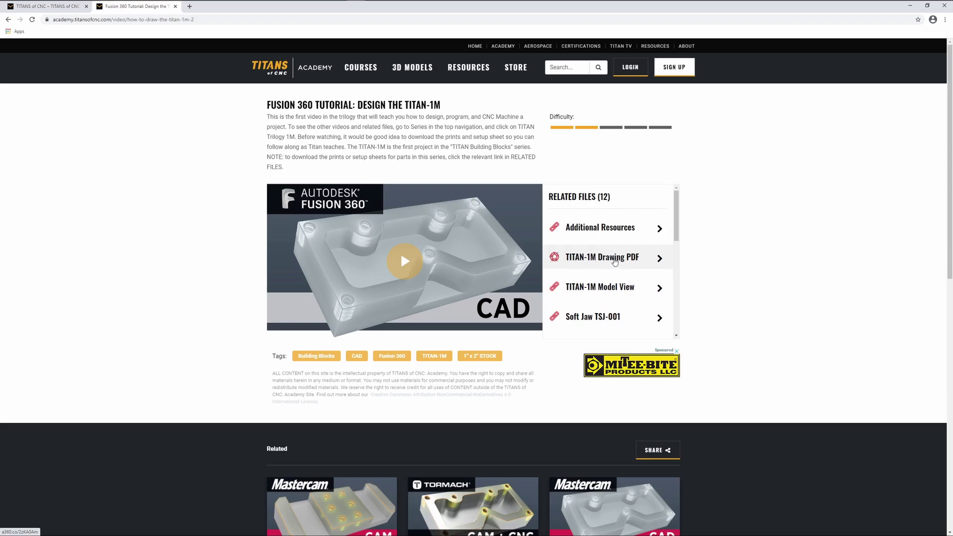
Open the TITAN-1M drawing PDF and review the dimensions on its three sheets.
{"action": "left_click", "coordinate": [616, 260]}
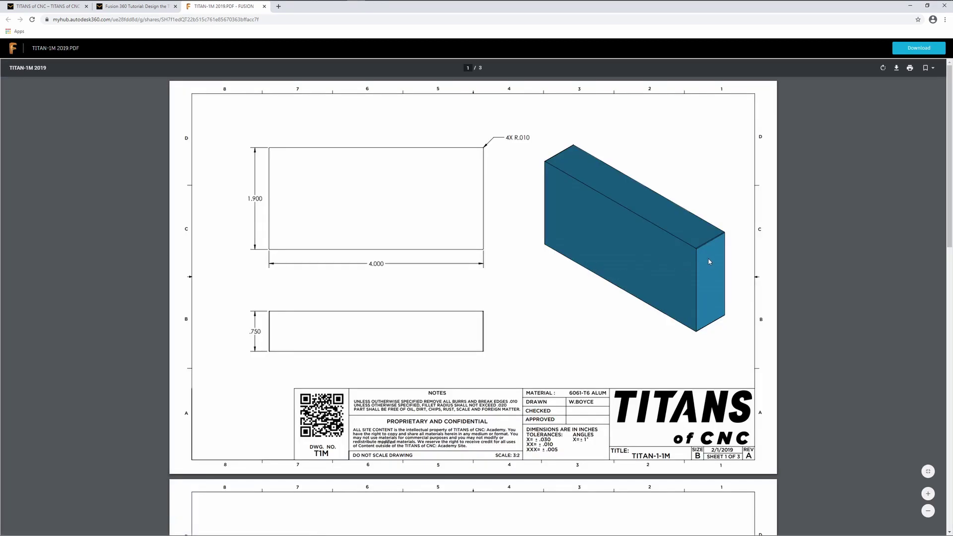
{"action": "scroll", "coordinate": [637, 252], "scroll_direction": "down", "scroll_amount": 13}
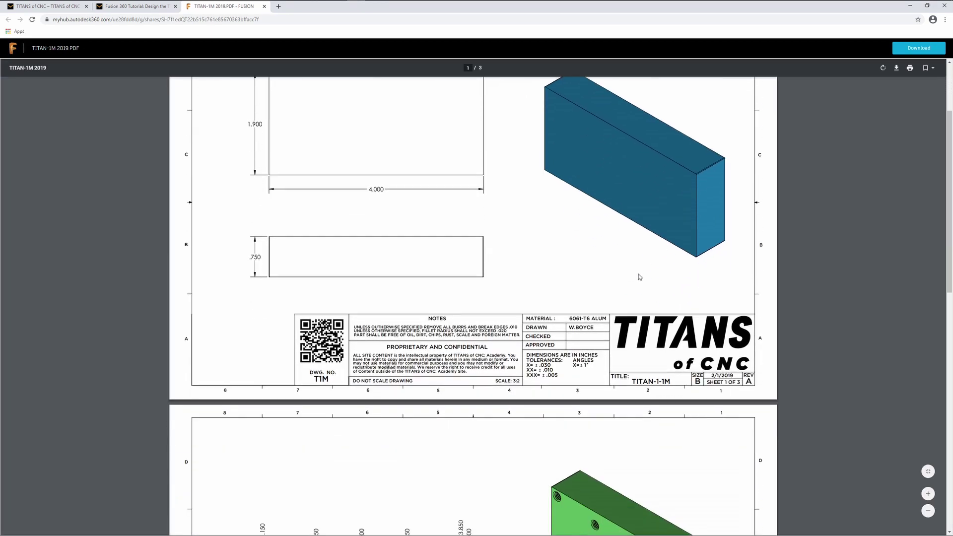
{"action": "scroll", "coordinate": [652, 302], "scroll_direction": "down", "scroll_amount": 3}
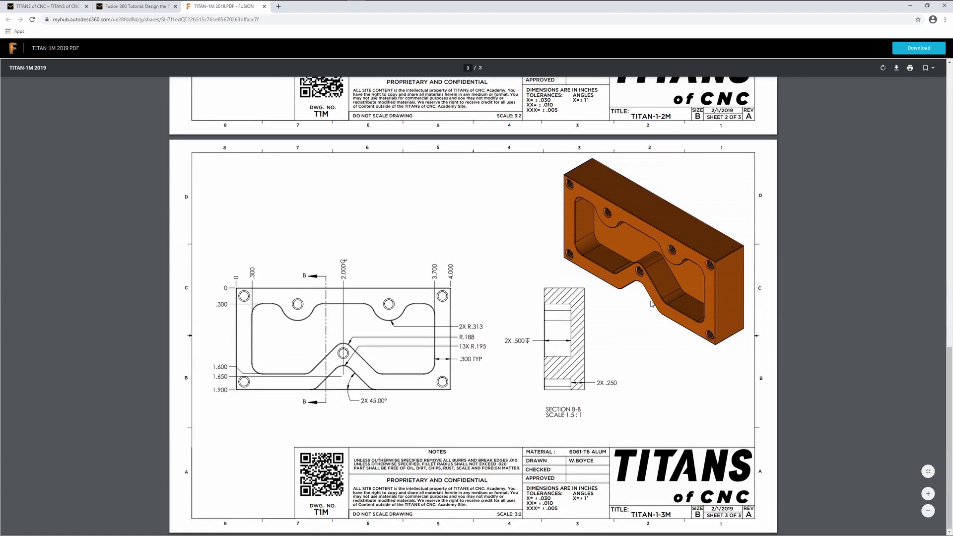
{"action": "scroll", "coordinate": [655, 322], "scroll_direction": "up", "scroll_amount": 16}
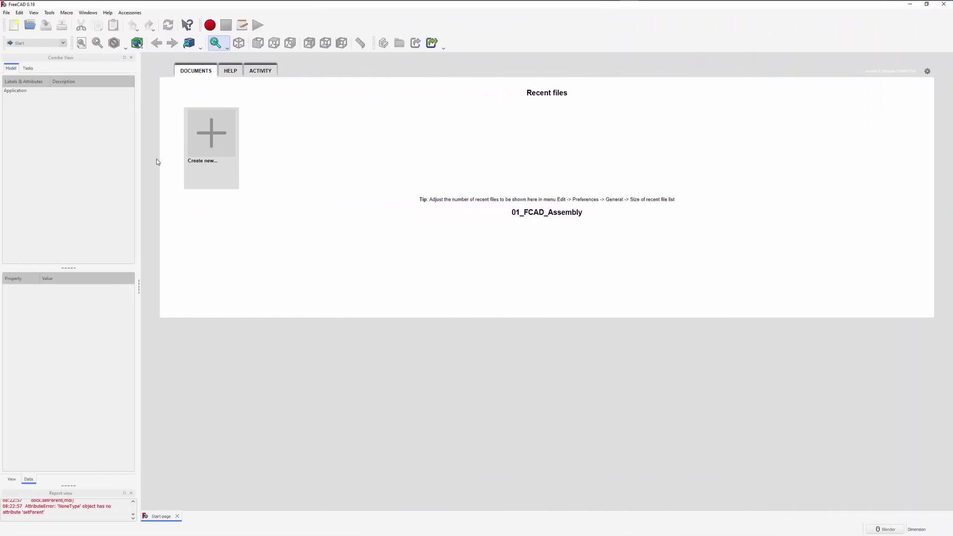
In FreeCAD, create a new document, switch to the Part Design workbench and create a body.
{"action": "left_click", "coordinate": [211, 140]}
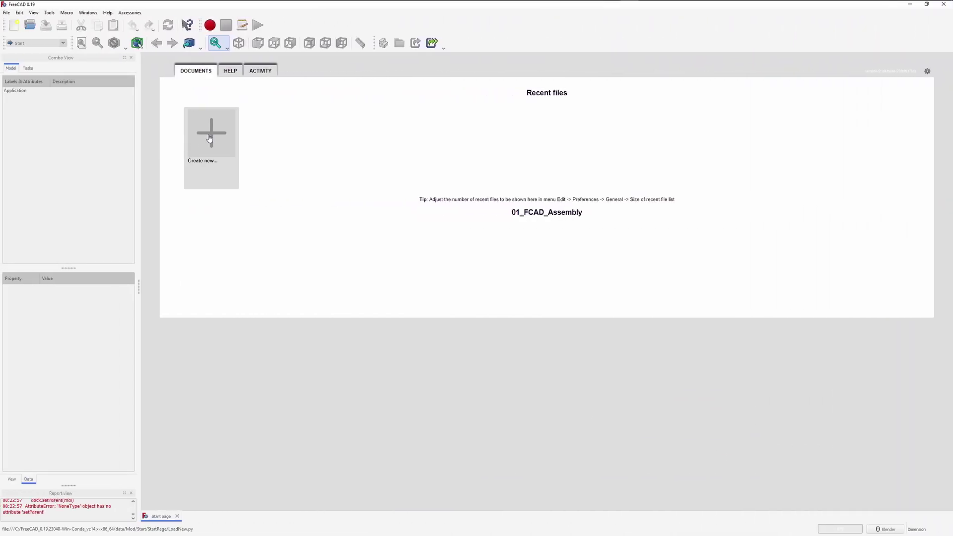
{"action": "left_click", "coordinate": [54, 43]}
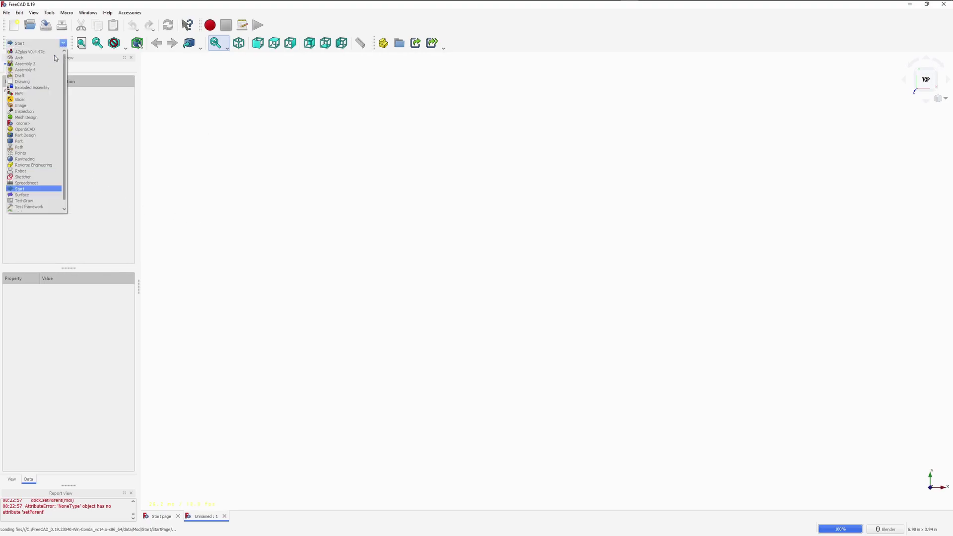
{"action": "left_click", "coordinate": [25, 135]}
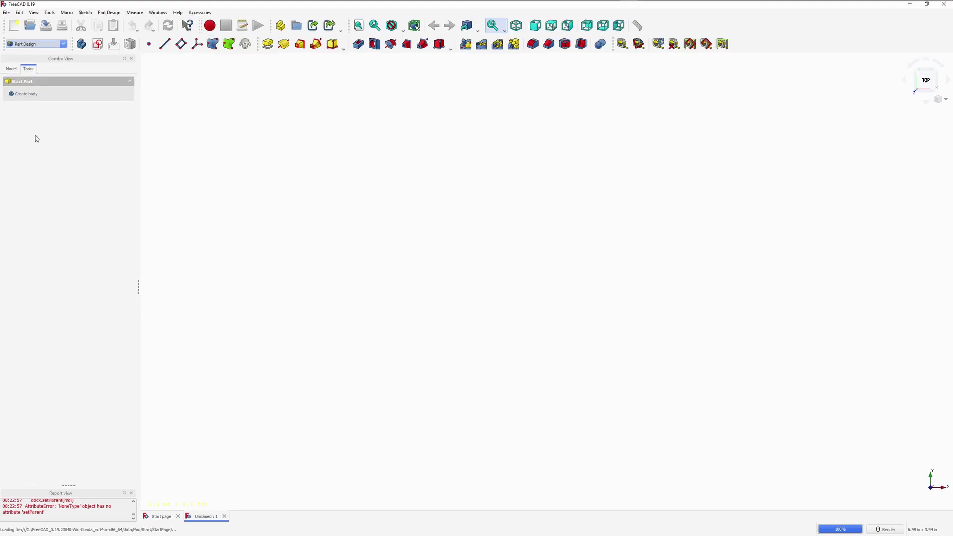
{"action": "left_click", "coordinate": [29, 97]}
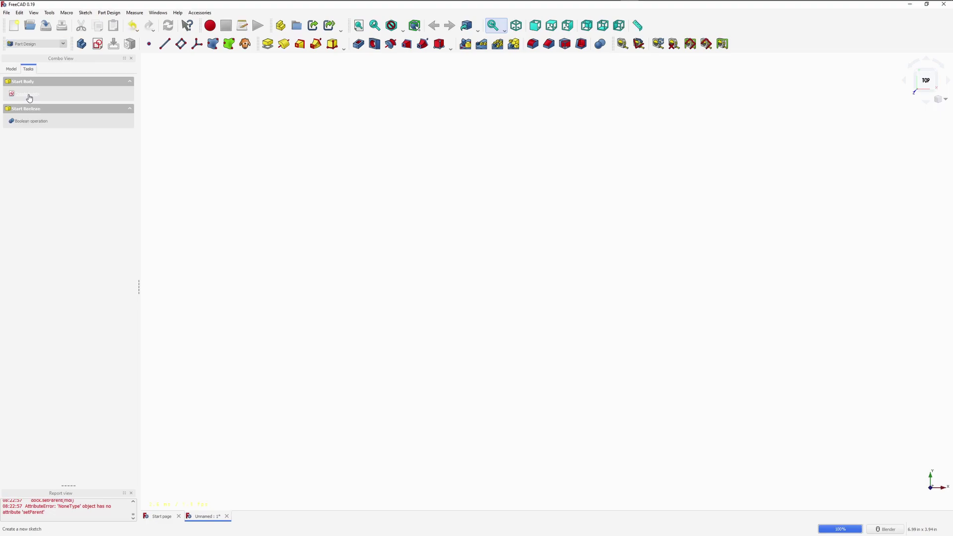
Start a new sketch on the body's XY plane.
{"action": "left_click", "coordinate": [30, 97]}
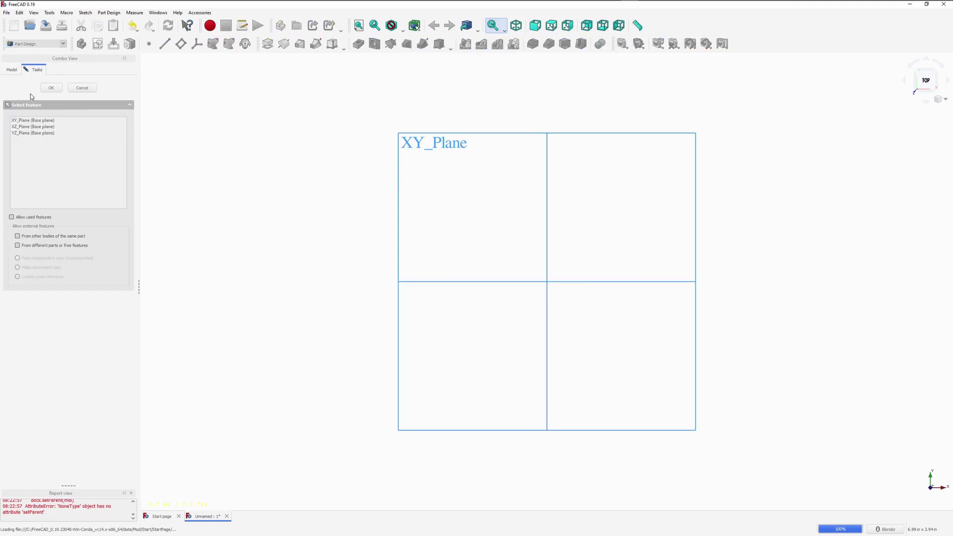
{"action": "left_click", "coordinate": [44, 120]}
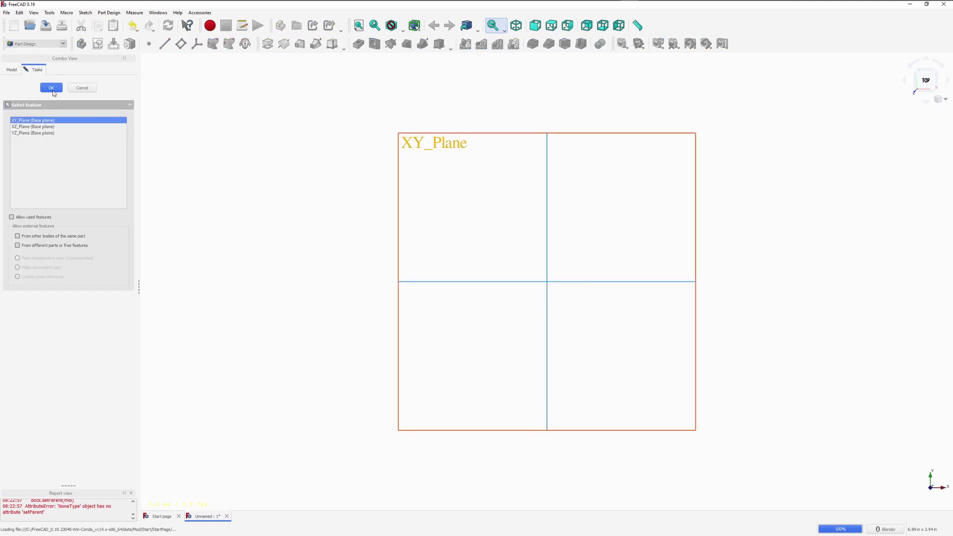
{"action": "left_click", "coordinate": [52, 88]}
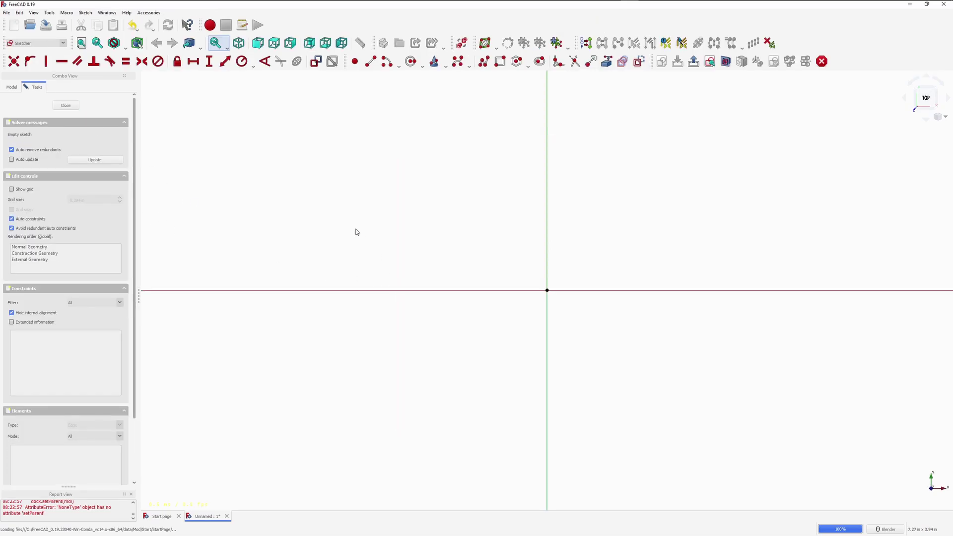
Sketch a rectangle about 1.85 by 0.75 in, with its upper-left corner at the origin and its top edge on the X axis.
{"action": "scroll", "coordinate": [406, 270], "scroll_direction": "down", "scroll_amount": 4}
{"action": "scroll", "coordinate": [399, 249], "scroll_direction": "up", "scroll_amount": 8}
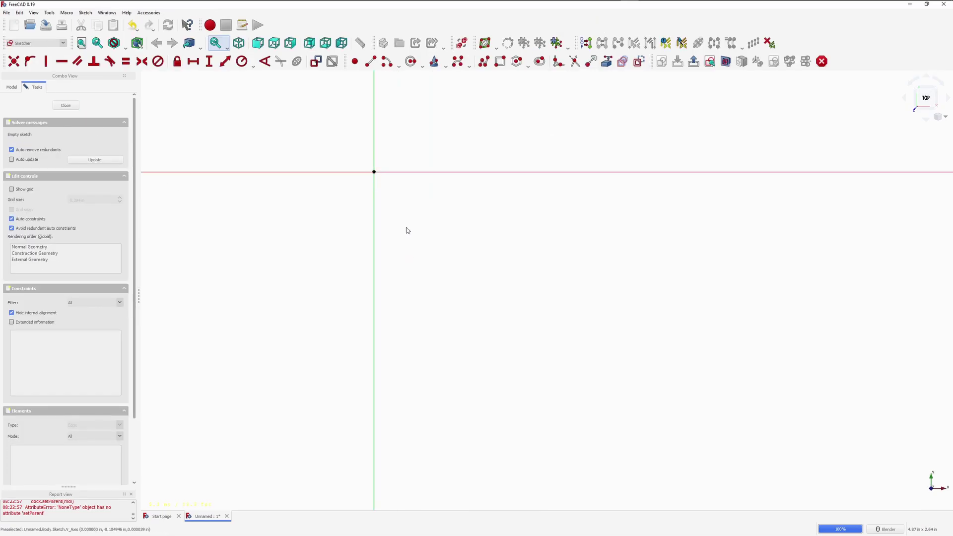
{"action": "left_click", "coordinate": [500, 61]}
{"action": "left_click", "coordinate": [374, 172]}
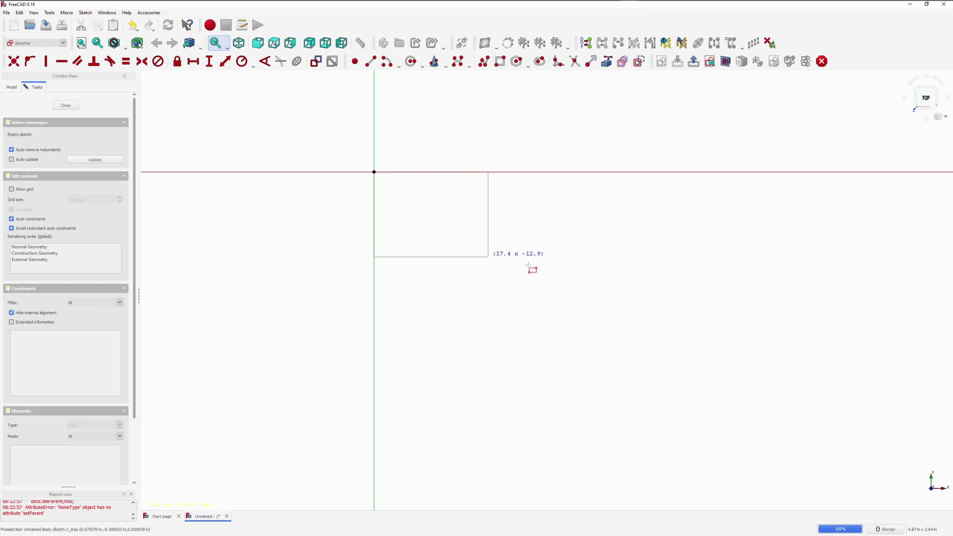
{"action": "left_click", "coordinate": [683, 297]}
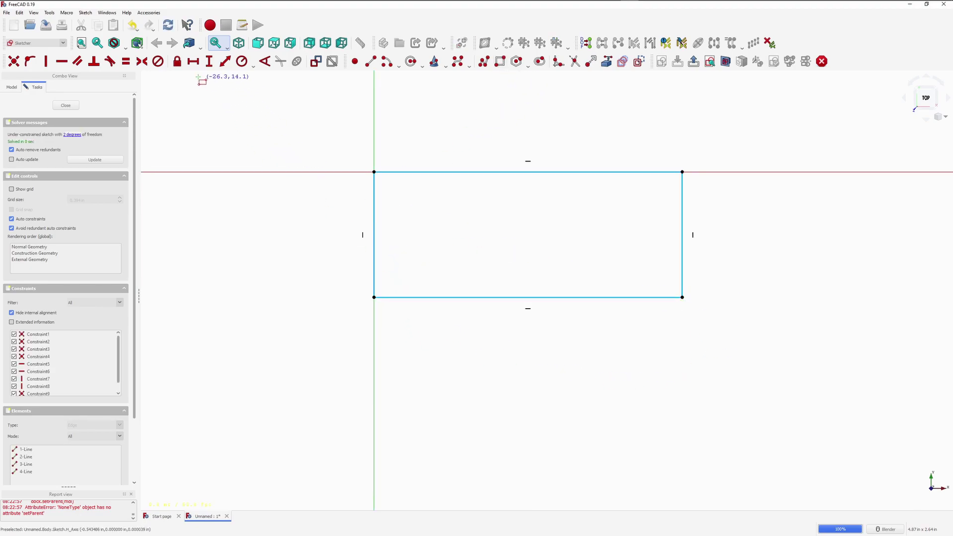
Constrain the rectangle's horizontal length to 4 in.
{"action": "left_click", "coordinate": [481, 172]}
{"action": "type", "text": "l"}
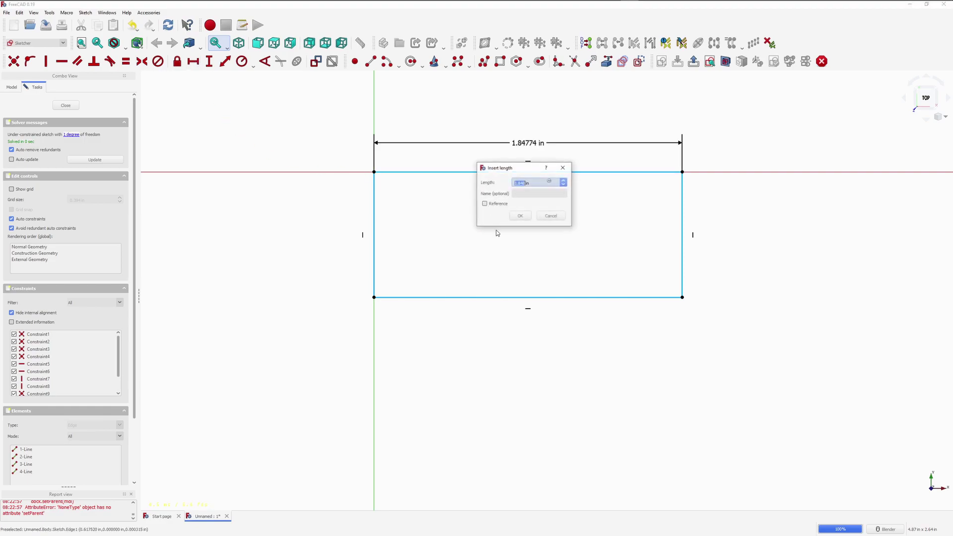
{"action": "type", "text": "4"}
{"action": "key", "text": "Return"}
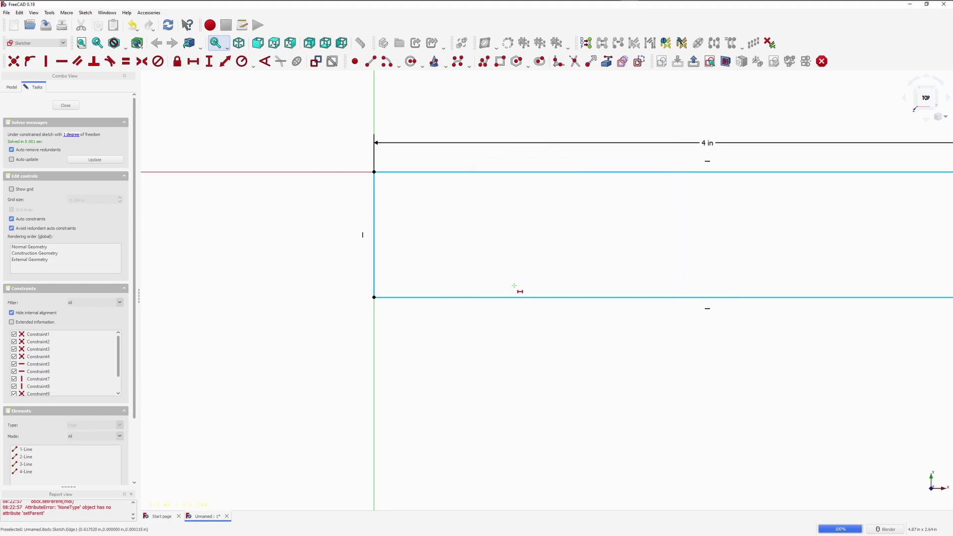
Constrain the rectangle's vertical length to 1.9 in and close the sketch.
{"action": "left_click", "coordinate": [209, 61]}
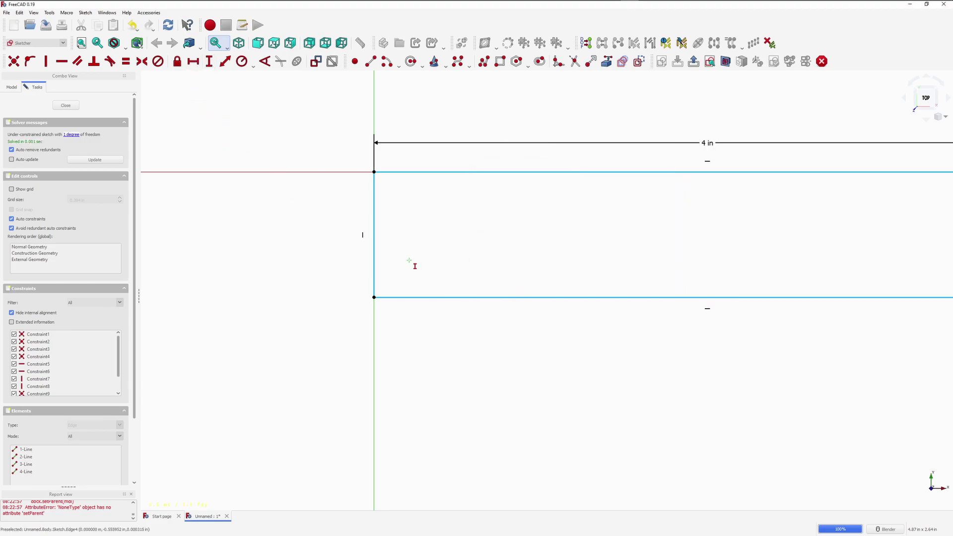
{"action": "left_click", "coordinate": [375, 236]}
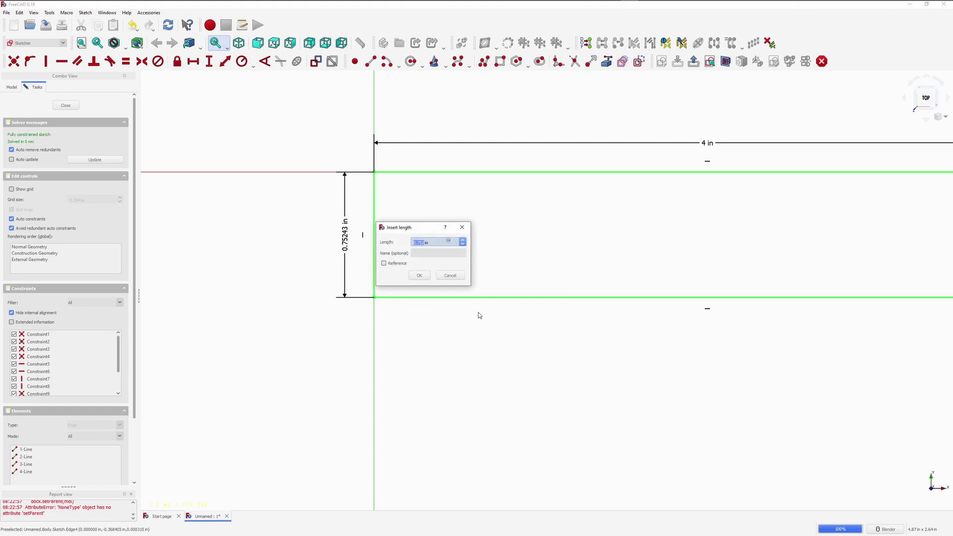
{"action": "type", "text": "1.9"}
{"action": "key", "text": "Return"}
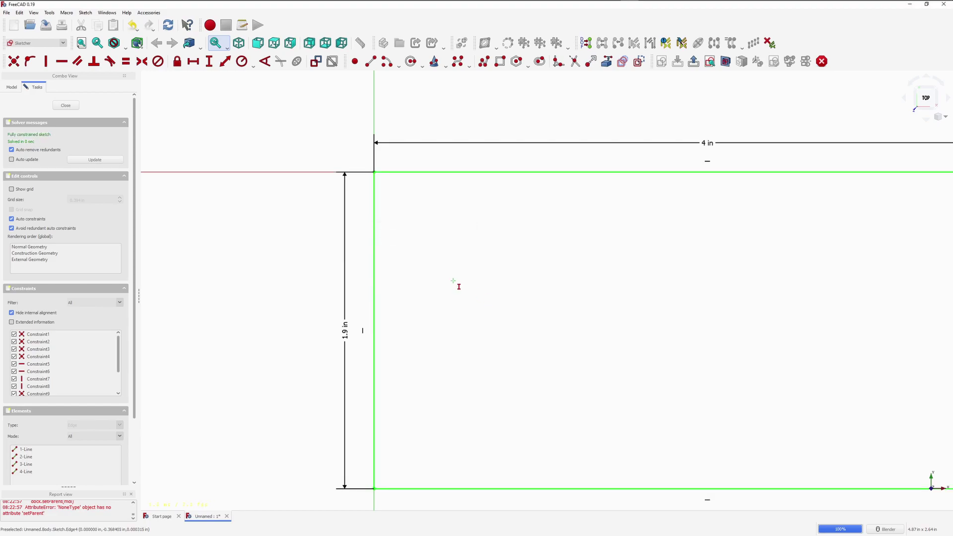
{"action": "scroll", "coordinate": [394, 262], "scroll_direction": "down", "scroll_amount": 5}
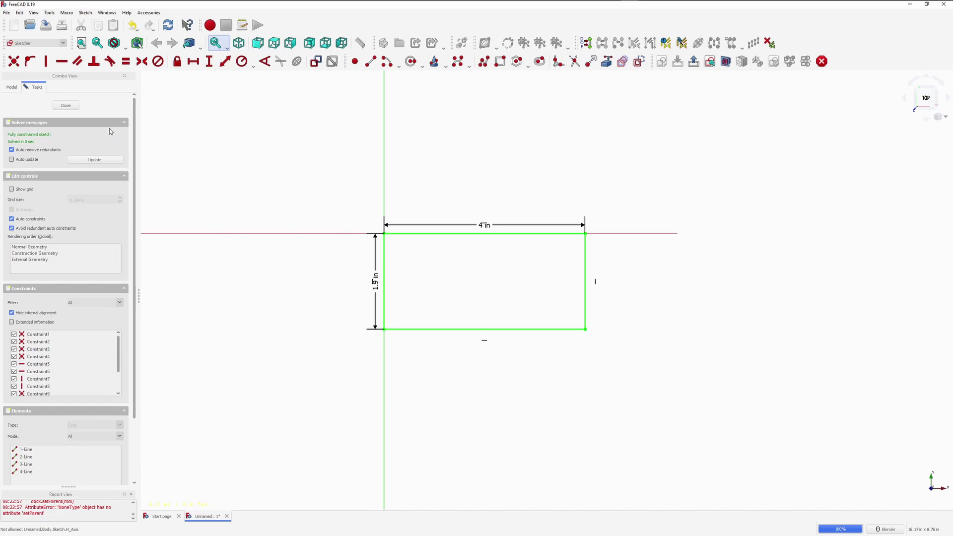
{"action": "left_click", "coordinate": [74, 107]}
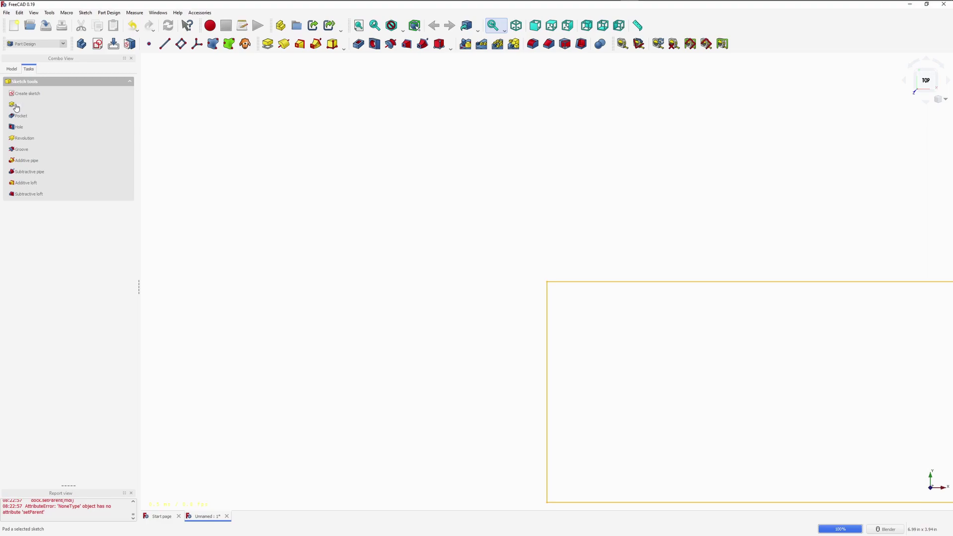
Pad the rectangle sketch to a length of 0.75 in.
{"action": "left_click", "coordinate": [267, 45]}
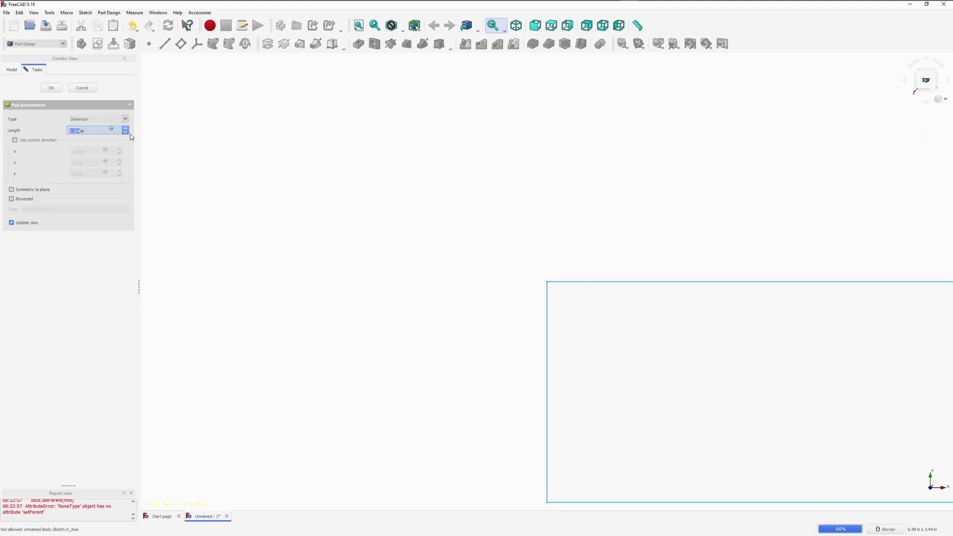
{"action": "type", "text": ".75"}
{"action": "key", "text": "Return"}
{"action": "scroll", "coordinate": [422, 312], "scroll_direction": "down", "scroll_amount": 5}
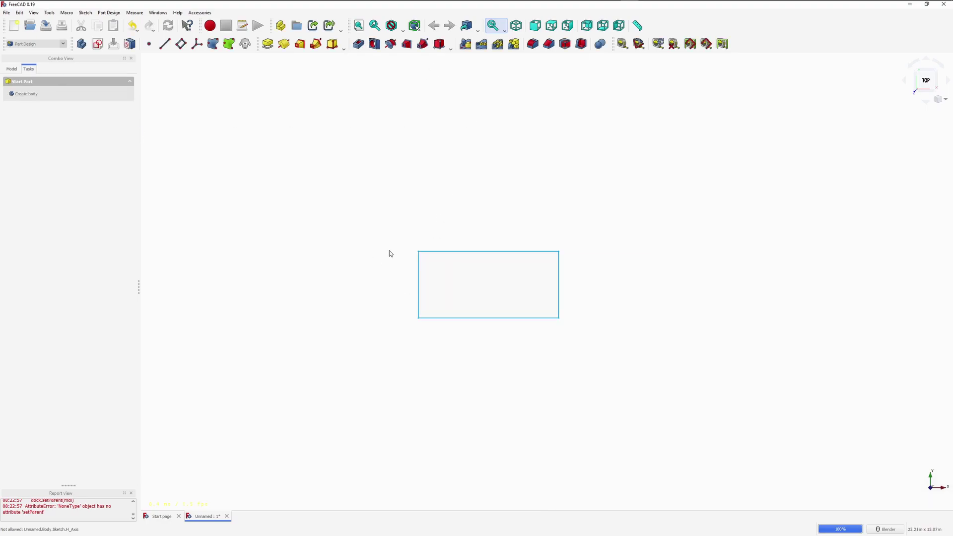
{"action": "middle_click_drag", "start_coordinate": [390, 254], "coordinate": [524, 289]}
{"action": "scroll", "coordinate": [487, 289], "scroll_direction": "up", "scroll_amount": 5}
{"action": "scroll", "coordinate": [487, 289], "scroll_direction": "down", "scroll_amount": 4}
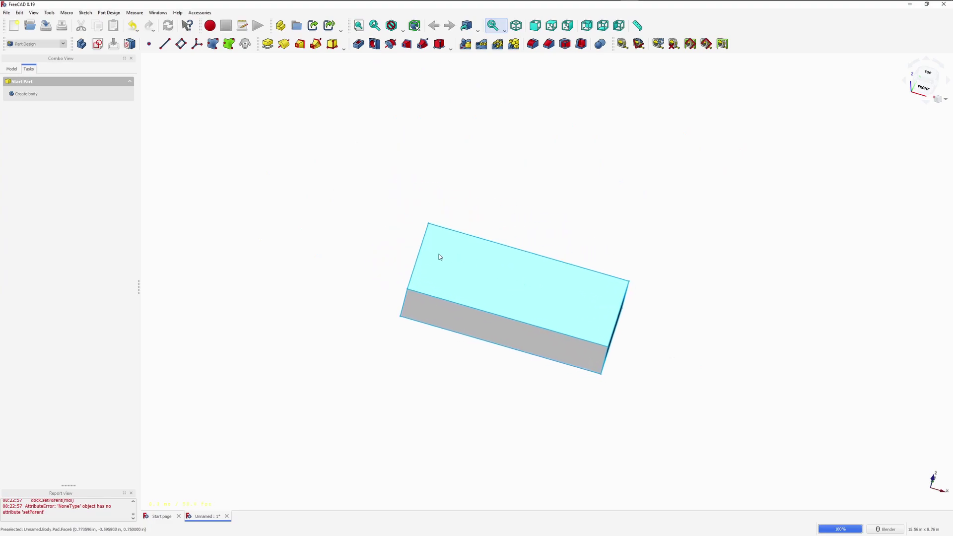
Create a datum plane attached to the top face of the padded block.
{"action": "left_click", "coordinate": [12, 70]}
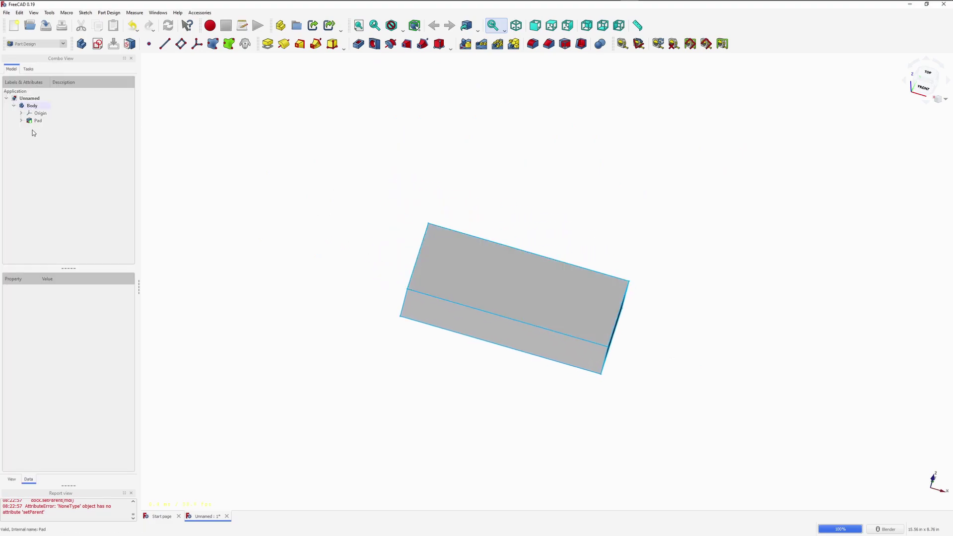
{"action": "left_click", "coordinate": [179, 44]}
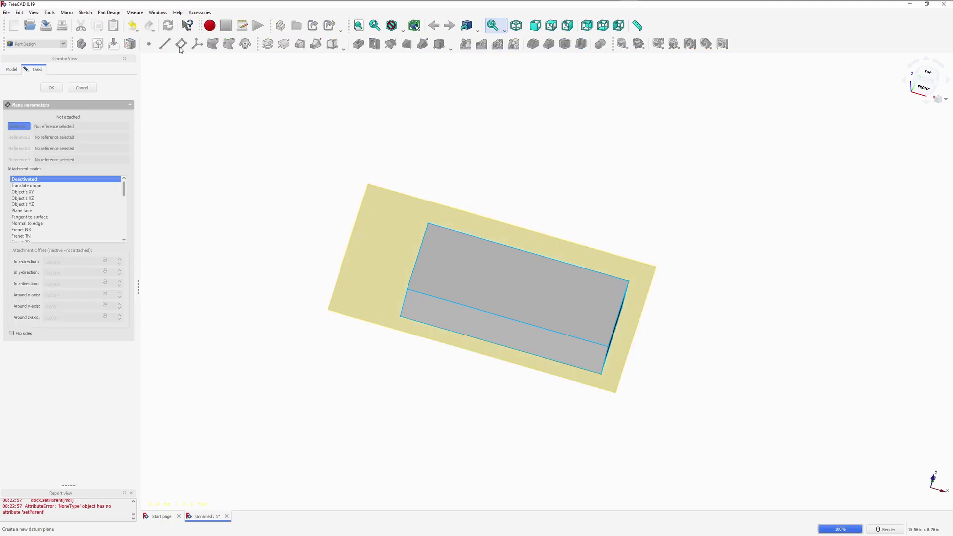
{"action": "left_click", "coordinate": [478, 282]}
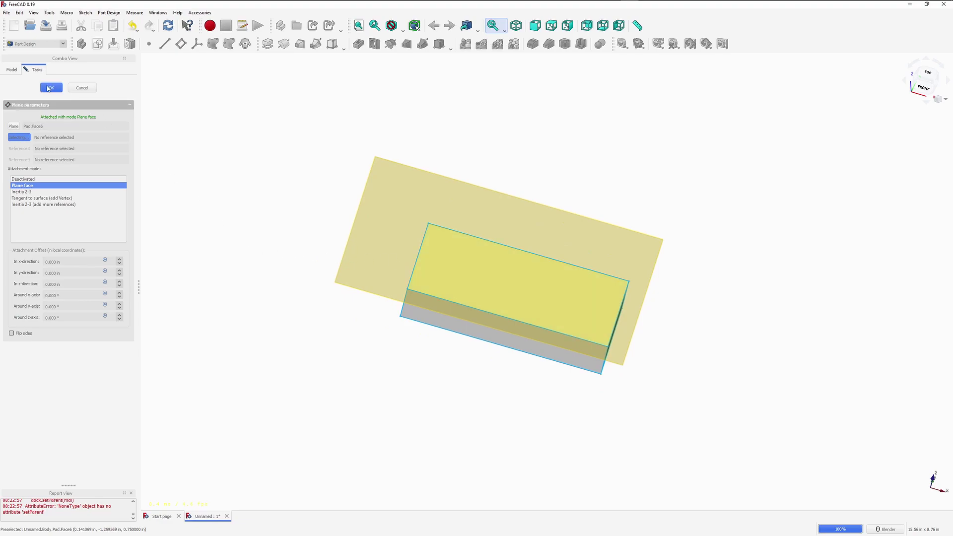
{"action": "left_click", "coordinate": [50, 88]}
Start a new sketch on the datum plane and show the model tree.
{"action": "left_click", "coordinate": [47, 128]}
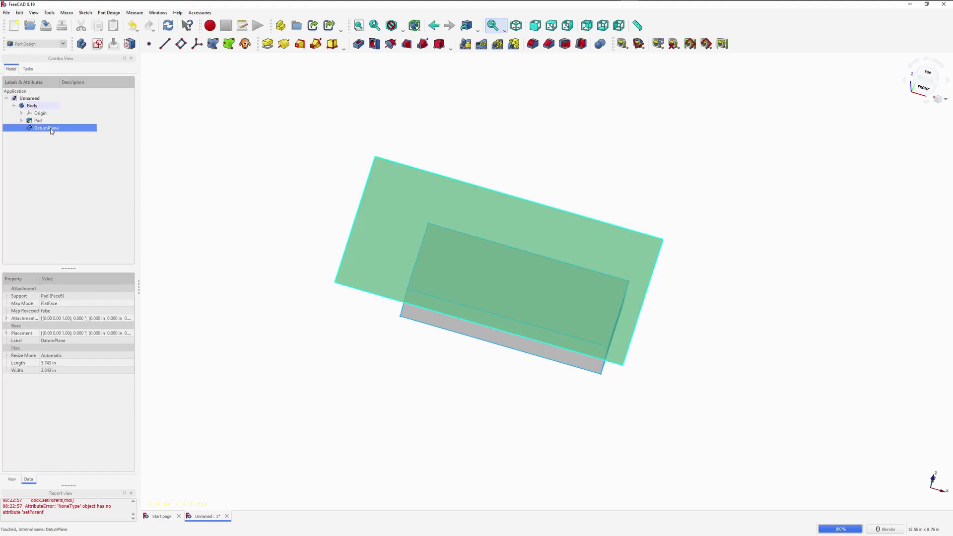
{"action": "left_click", "coordinate": [97, 45]}
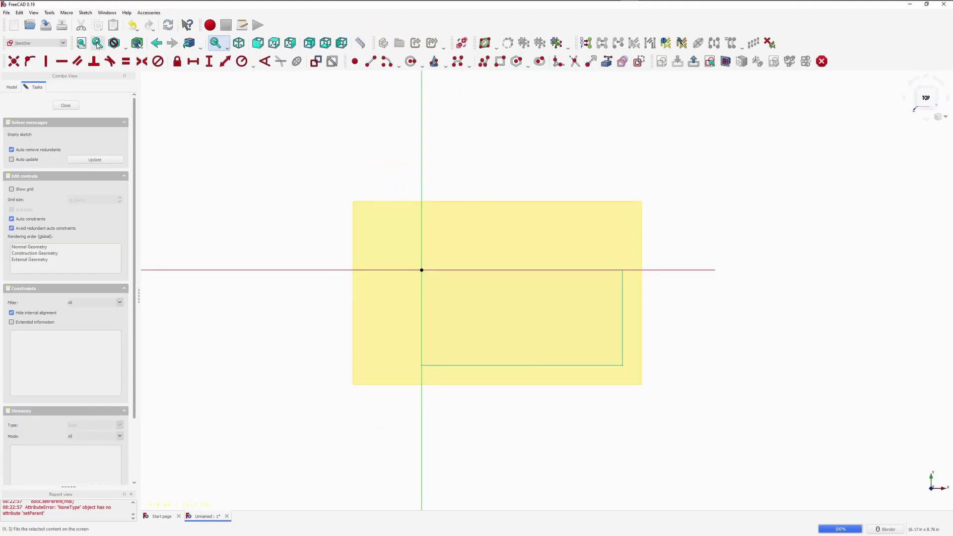
{"action": "left_click", "coordinate": [12, 88]}
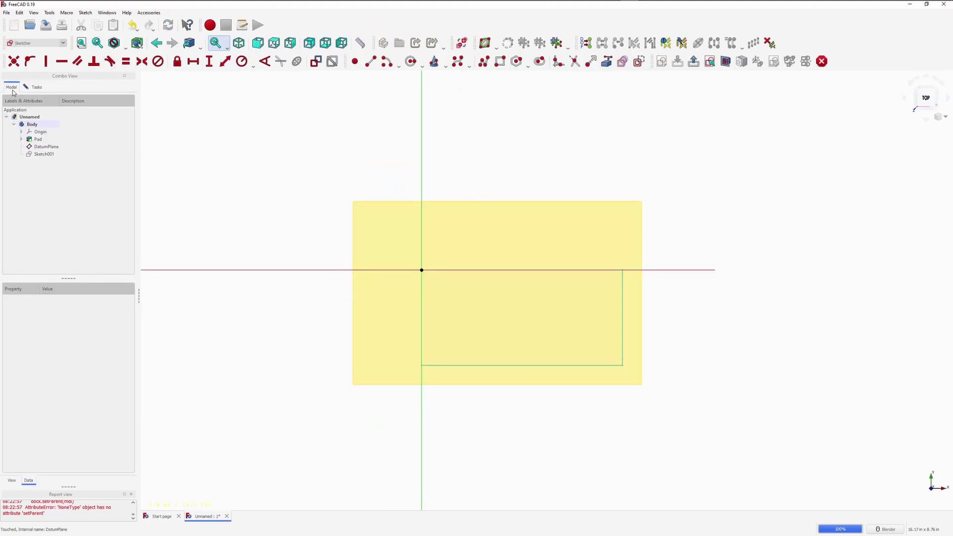
Hide the datum plane and return to the editing tasks of the new sketch.
{"action": "left_click", "coordinate": [44, 154]}
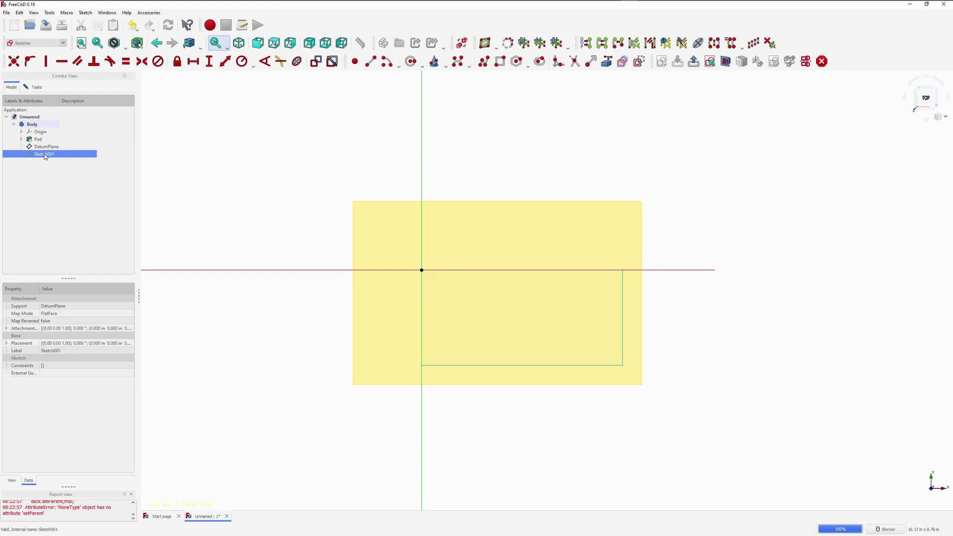
{"action": "left_click", "coordinate": [52, 149]}
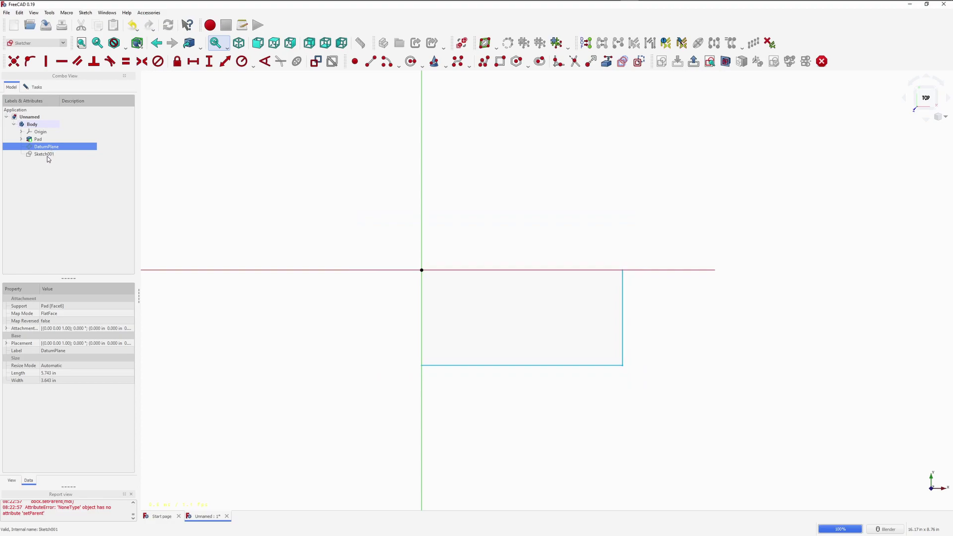
{"action": "left_click", "coordinate": [48, 154]}
{"action": "left_click", "coordinate": [42, 87]}
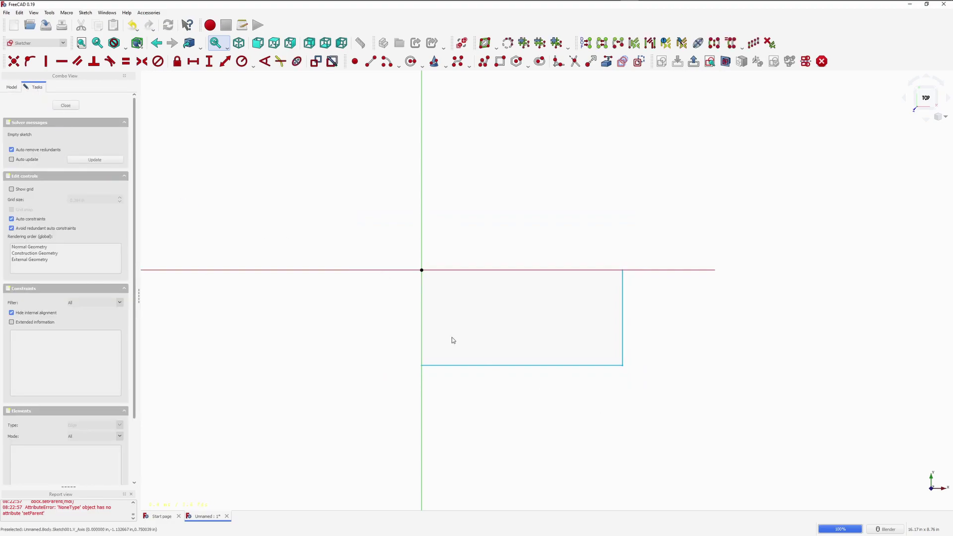
Sketch seven freehand circles about 0.2 to 0.3 in across inside the block outline: two near each short edge and three across the middle.
{"action": "scroll", "coordinate": [350, 235], "scroll_direction": "down", "scroll_amount": 2}
{"action": "scroll", "coordinate": [409, 308], "scroll_direction": "up", "scroll_amount": 4}
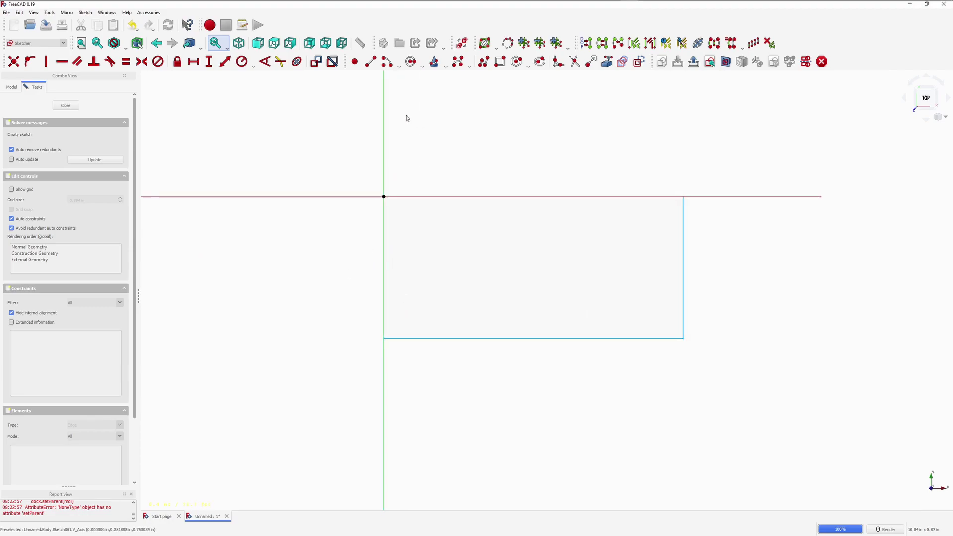
{"action": "left_click", "coordinate": [411, 64]}
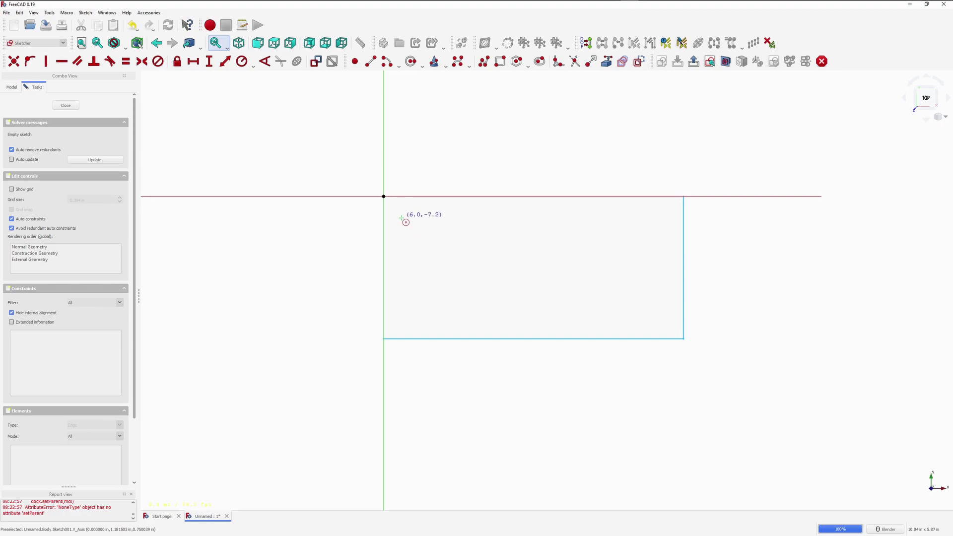
{"action": "left_click", "coordinate": [402, 219]}
{"action": "left_click", "coordinate": [411, 223]}
{"action": "left_click", "coordinate": [413, 316]}
{"action": "left_click", "coordinate": [420, 320]}
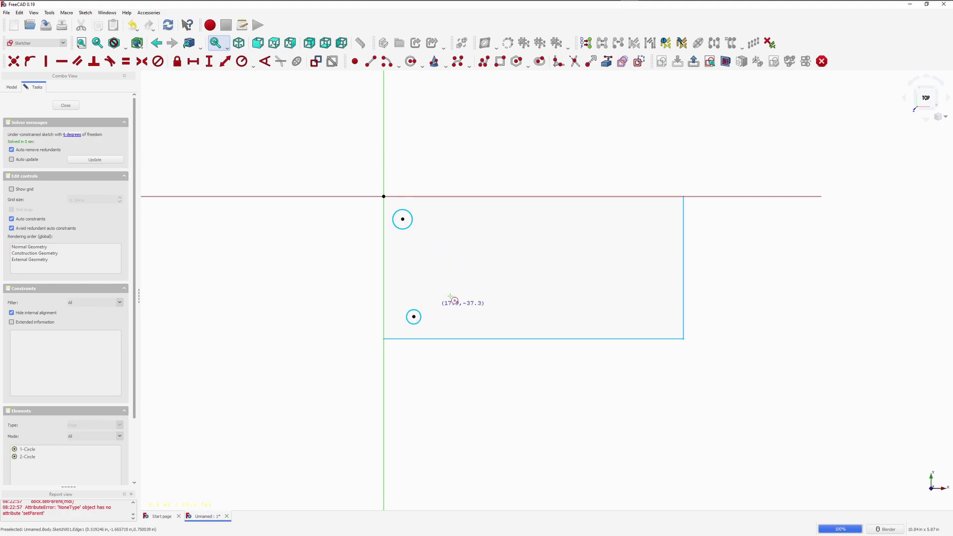
{"action": "left_click", "coordinate": [478, 243]}
{"action": "left_click", "coordinate": [486, 250]}
{"action": "left_click", "coordinate": [543, 268]}
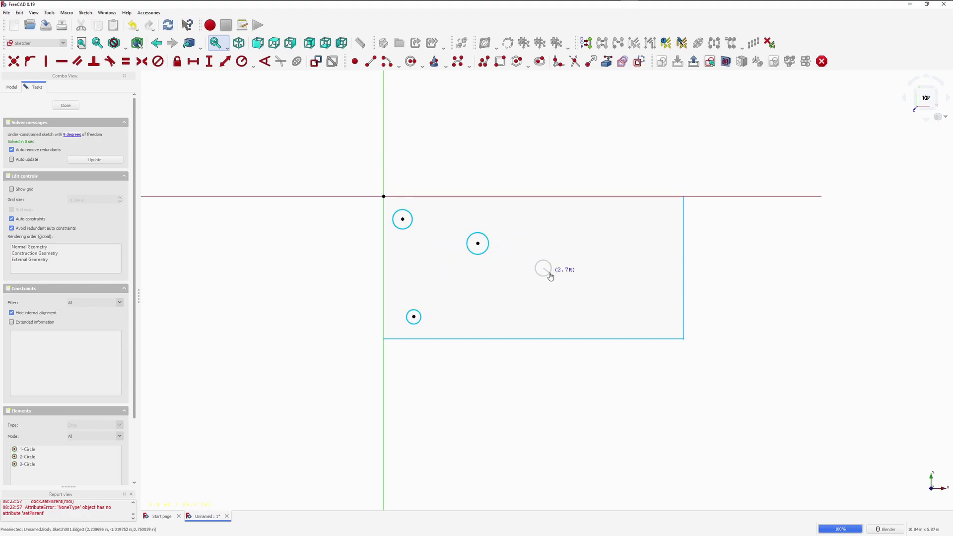
{"action": "left_click", "coordinate": [550, 274]}
{"action": "left_click", "coordinate": [607, 245]}
{"action": "left_click", "coordinate": [649, 218]}
{"action": "left_click", "coordinate": [655, 225]}
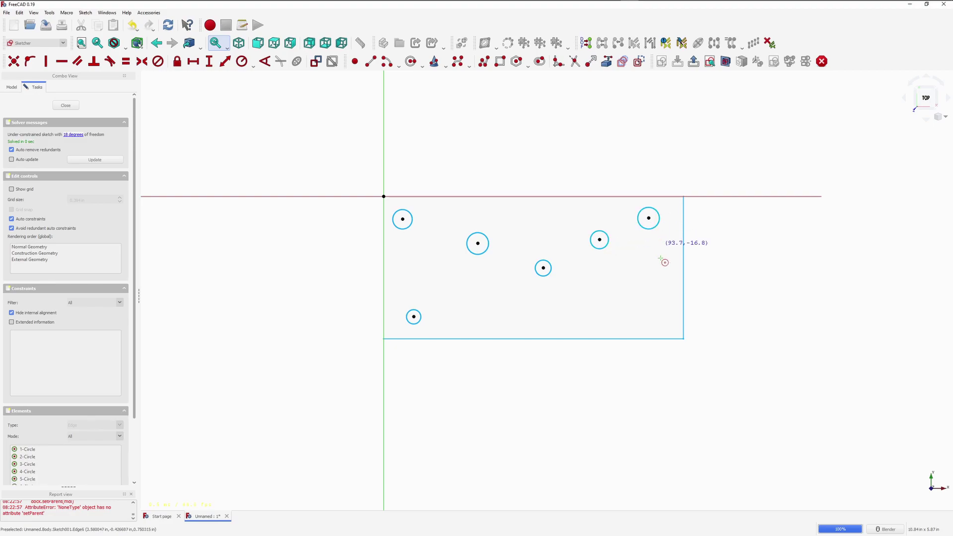
{"action": "left_click", "coordinate": [649, 309]}
{"action": "left_click", "coordinate": [654, 317]}
Constrain the diameter of the upper-left circle to 0.2 in.
{"action": "left_click", "coordinate": [242, 61]}
{"action": "left_click", "coordinate": [253, 65]}
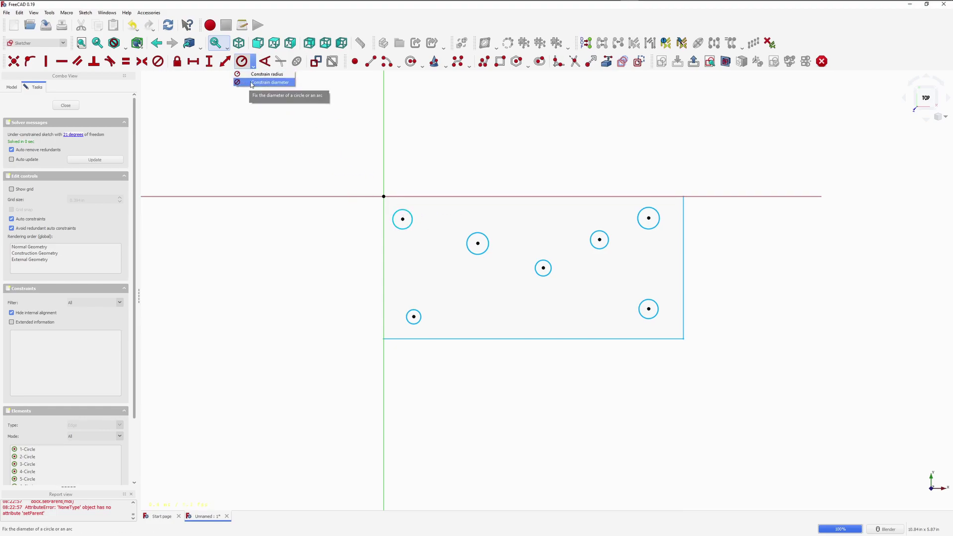
{"action": "left_click", "coordinate": [252, 83]}
{"action": "left_click", "coordinate": [412, 220]}
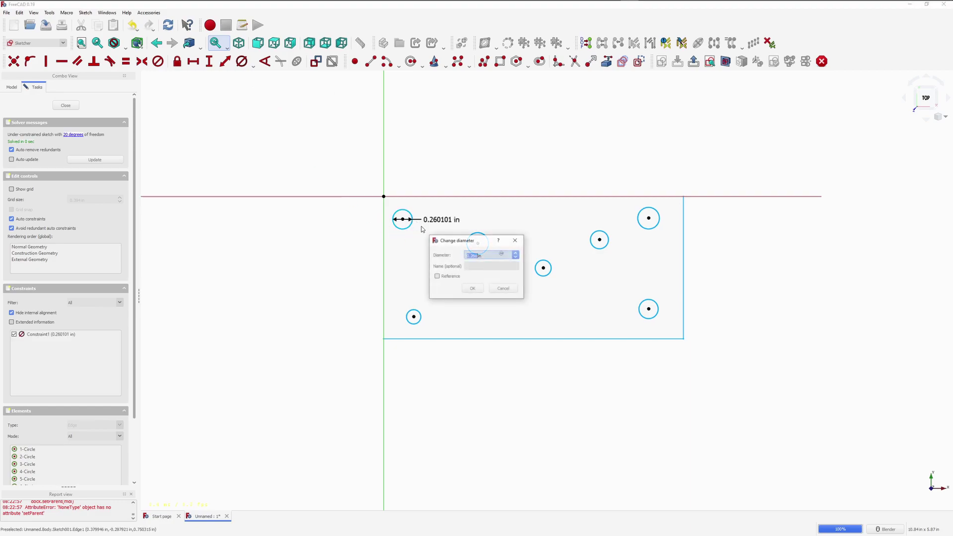
{"action": "type", "text": "0.2"}
{"action": "key", "text": "Return"}
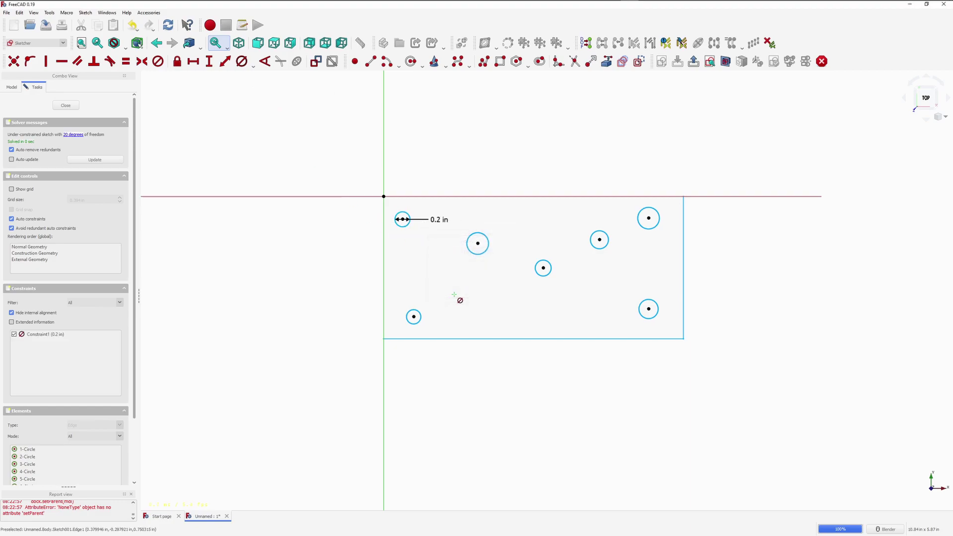
Apply an equal constraint to all seven circles in the sketch.
{"action": "scroll", "coordinate": [74, 293], "scroll_direction": "down", "scroll_amount": 3}
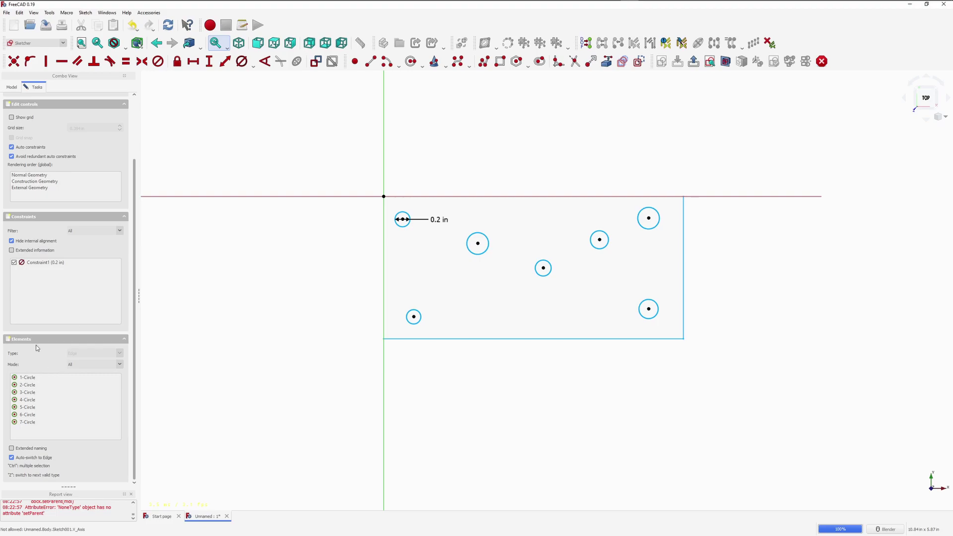
{"action": "left_click", "coordinate": [27, 378]}
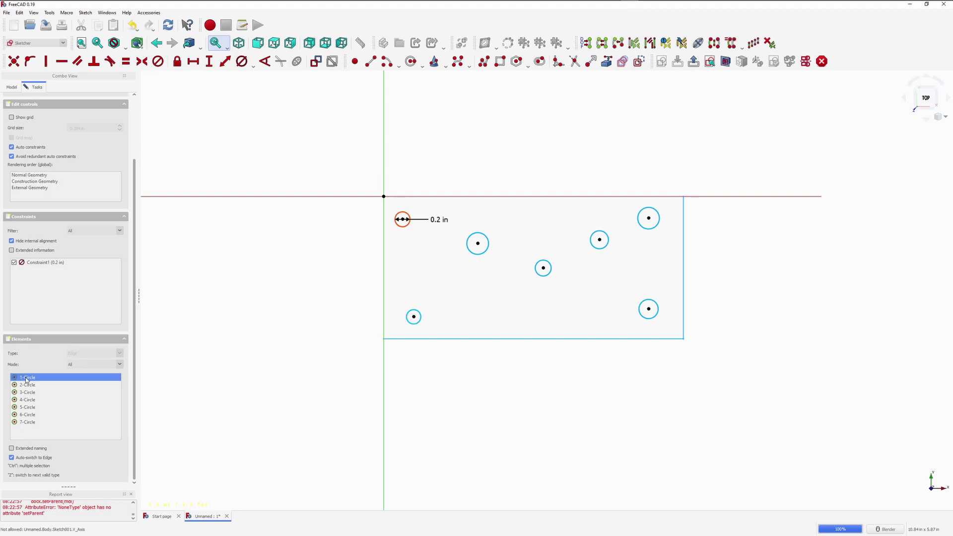
{"action": "left_click", "coordinate": [28, 422], "text": "shift"}
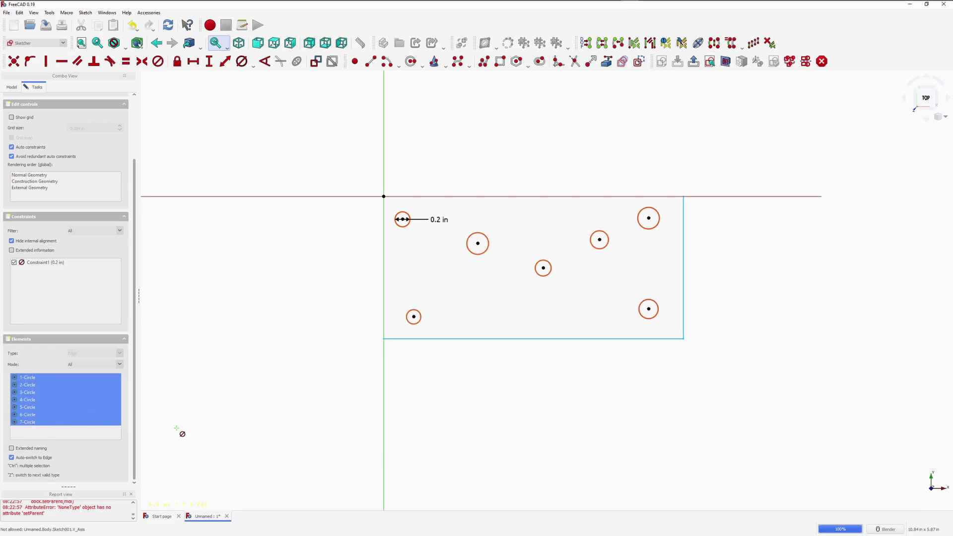
{"action": "left_click", "coordinate": [126, 62]}
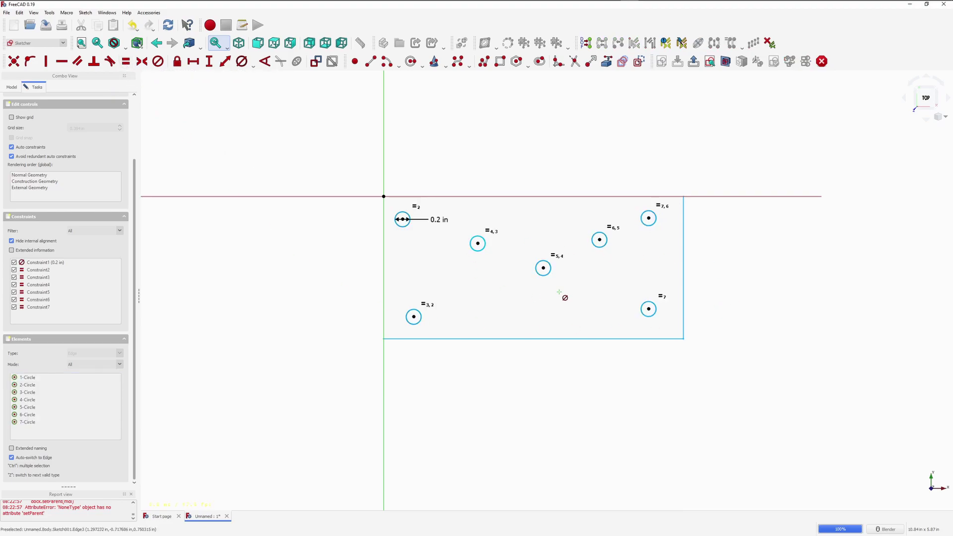
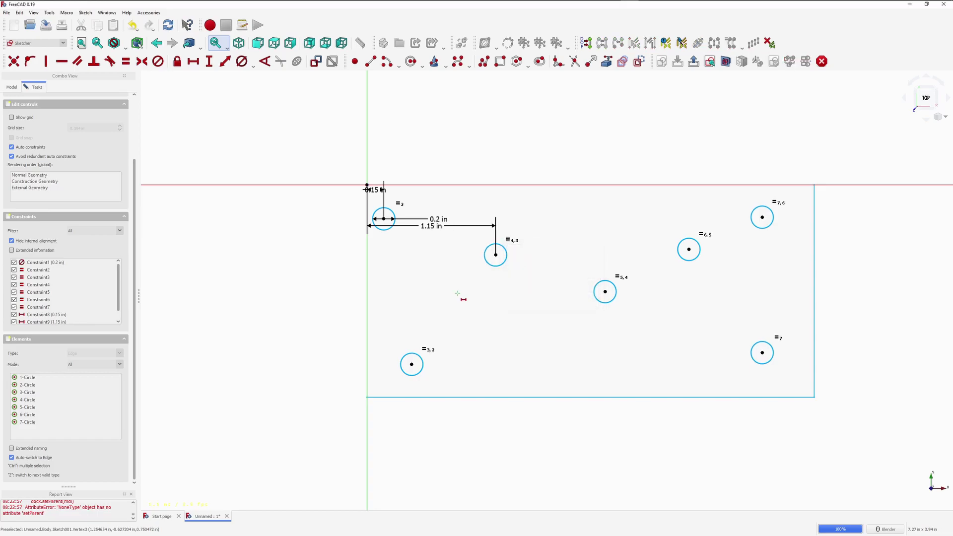
Constrain the horizontal distances from the origin to the middle circle at 2 in and to the next circle on its right at 2.85 in.
{"action": "left_click", "coordinate": [367, 185]}
{"action": "left_click", "coordinate": [605, 292]}
{"action": "type", "text": "2.129"}
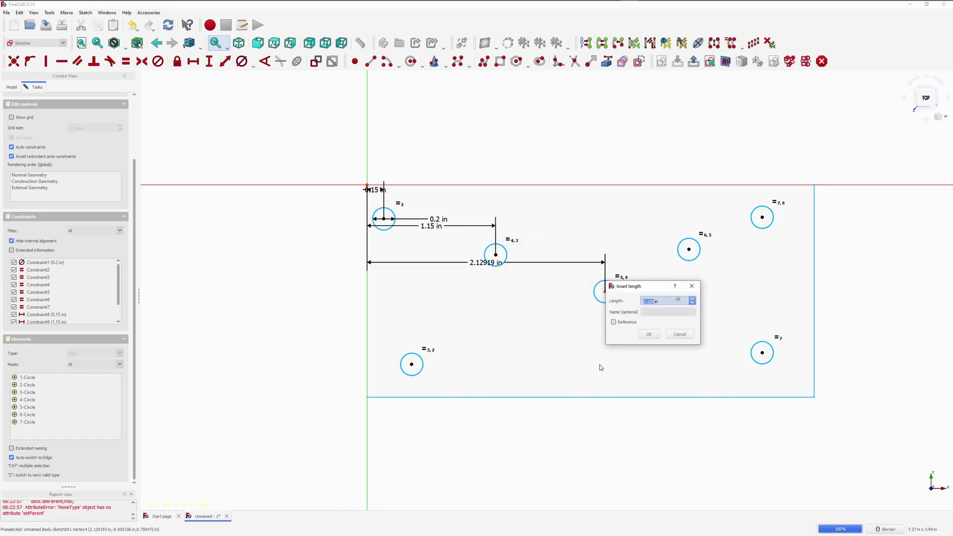
{"action": "key", "text": "Return"}
{"action": "left_click", "coordinate": [367, 185]}
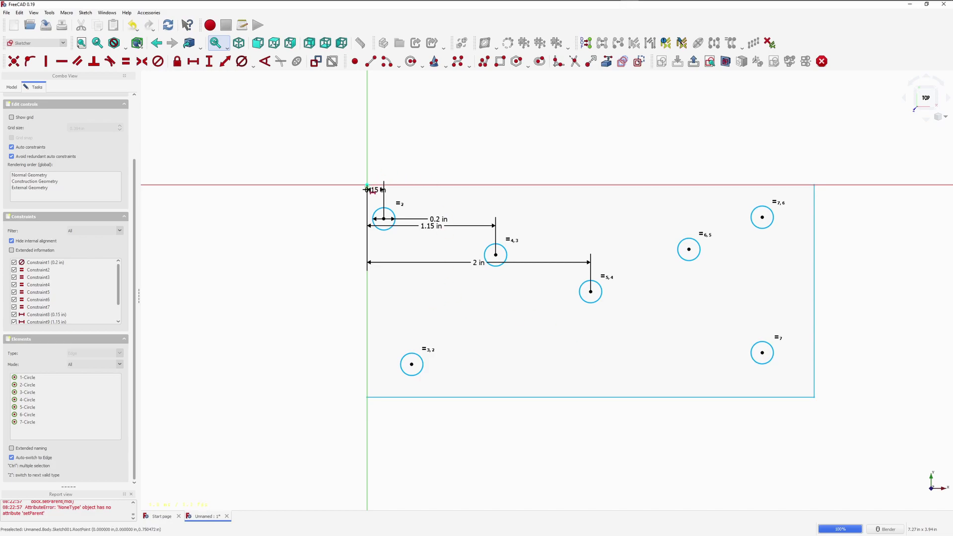
{"action": "left_click", "coordinate": [683, 250]}
{"action": "type", "text": "2.85"}
{"action": "key", "text": "Return"}
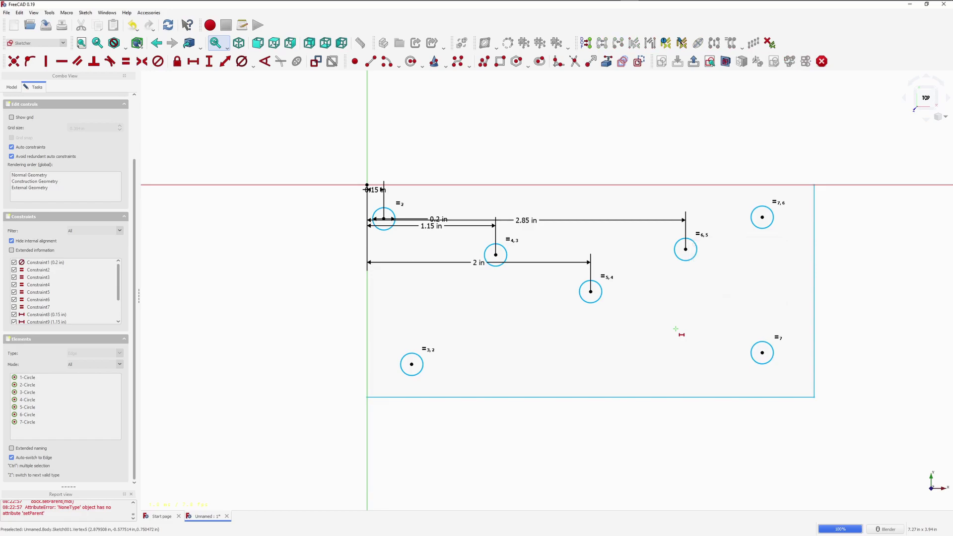
Constrain the horizontal distance from the origin to the upper-right circle's center to 3.85 in.
{"action": "left_click", "coordinate": [367, 186]}
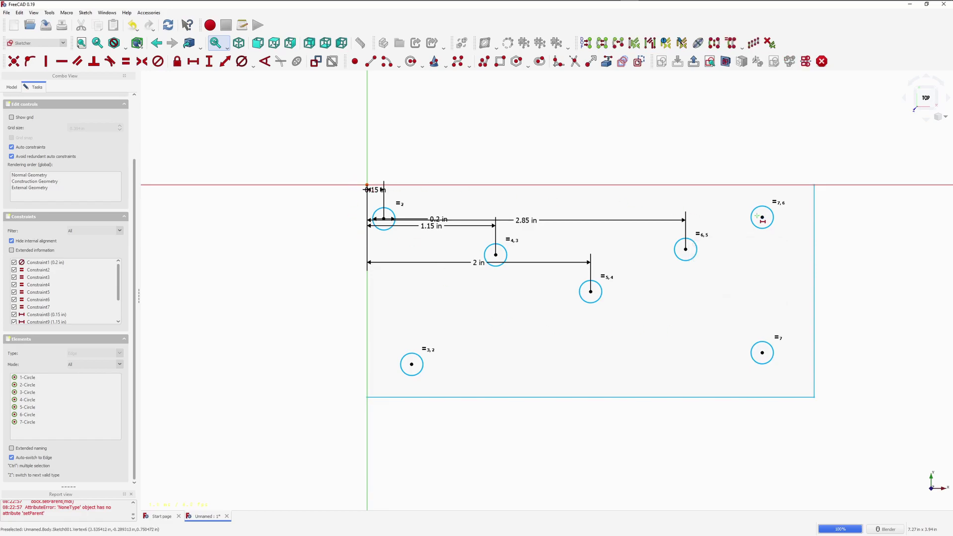
{"action": "left_click", "coordinate": [761, 217]}
{"action": "type", "text": "3.85"}
{"action": "key", "text": "Return"}
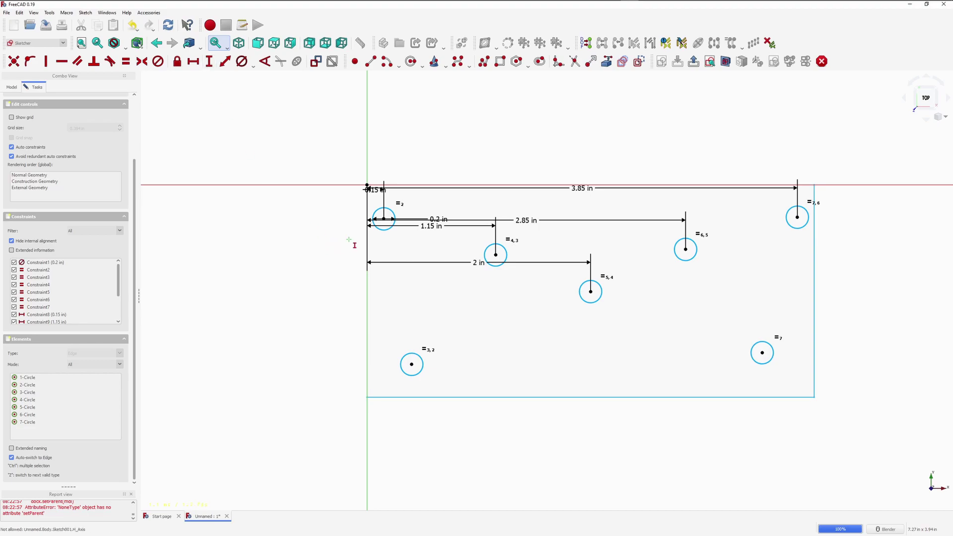
Constrain the vertical distances from the origin to the upper-left circle at 0.15 in and to the 1.15 in circle at 0.3 in.
{"action": "left_click", "coordinate": [384, 219]}
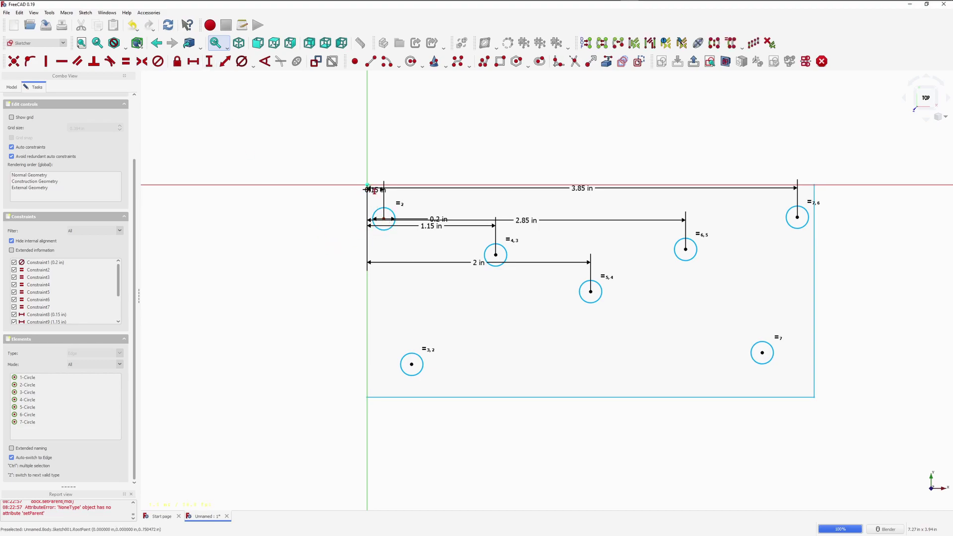
{"action": "left_click", "coordinate": [367, 185]}
{"action": "type", "text": "0.15"}
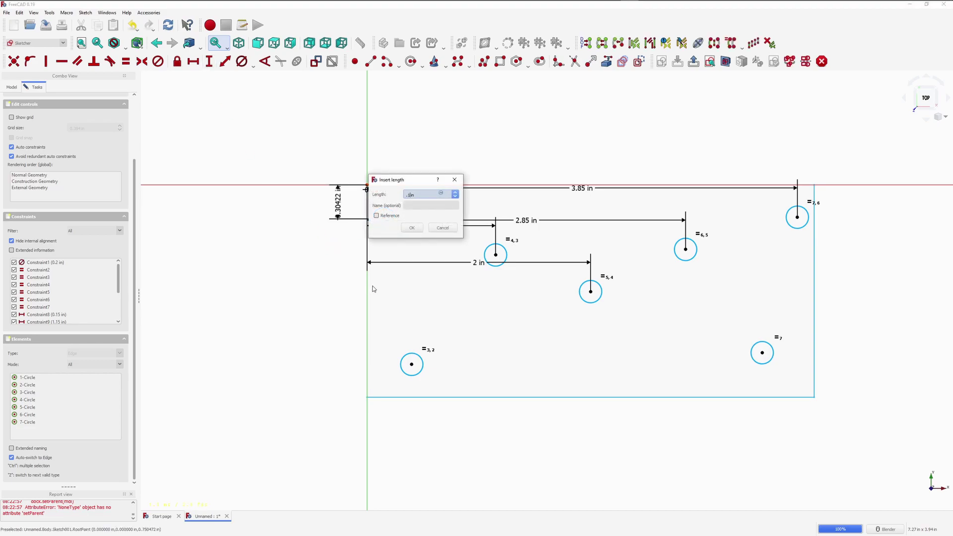
{"action": "key", "text": "Return"}
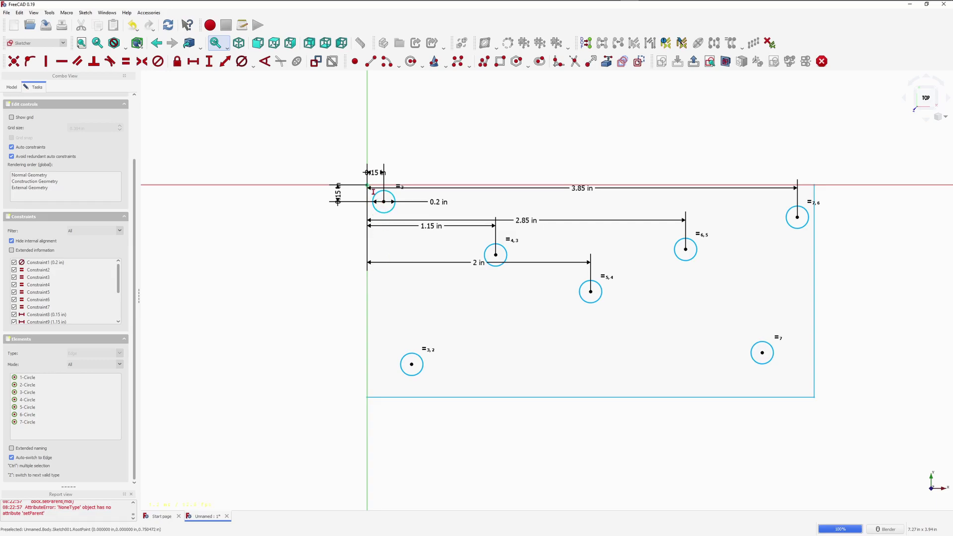
{"action": "left_click", "coordinate": [367, 185]}
{"action": "left_click", "coordinate": [495, 255]}
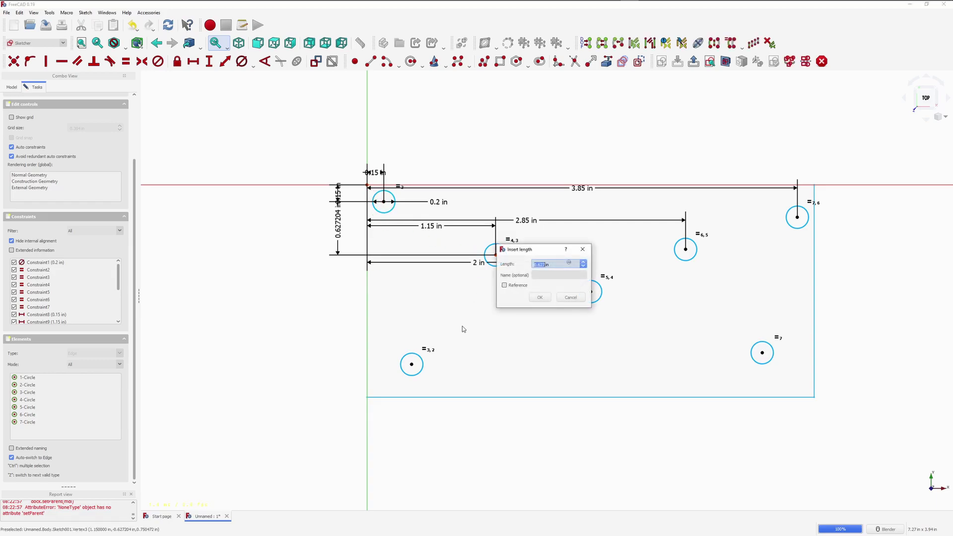
{"action": "type", "text": "0.3"}
{"action": "key", "text": "Return"}
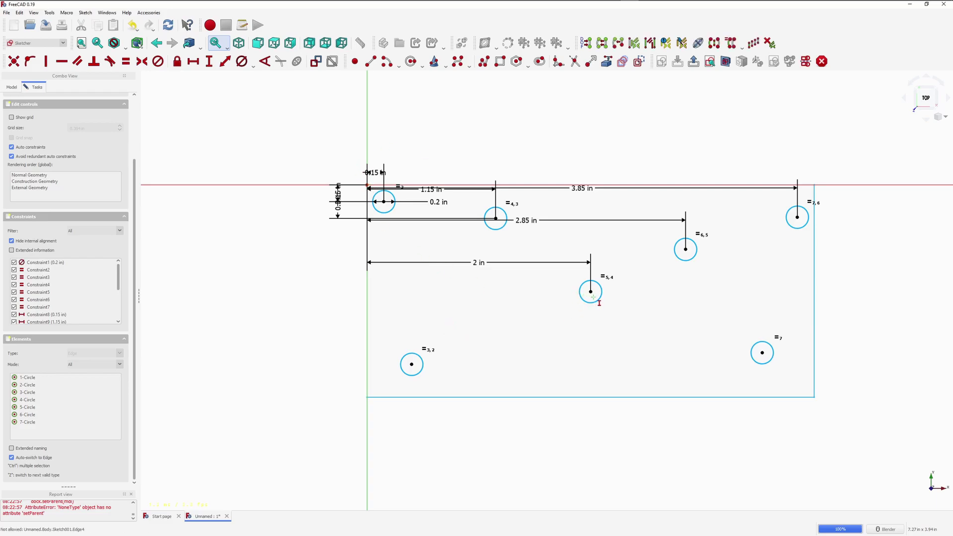
Constrain the vertical distances from the origin to the middle circle at 1.216 in and to the lower-left circle at 1.75 in.
{"action": "left_click", "coordinate": [590, 291]}
{"action": "type", "text": "1.216"}
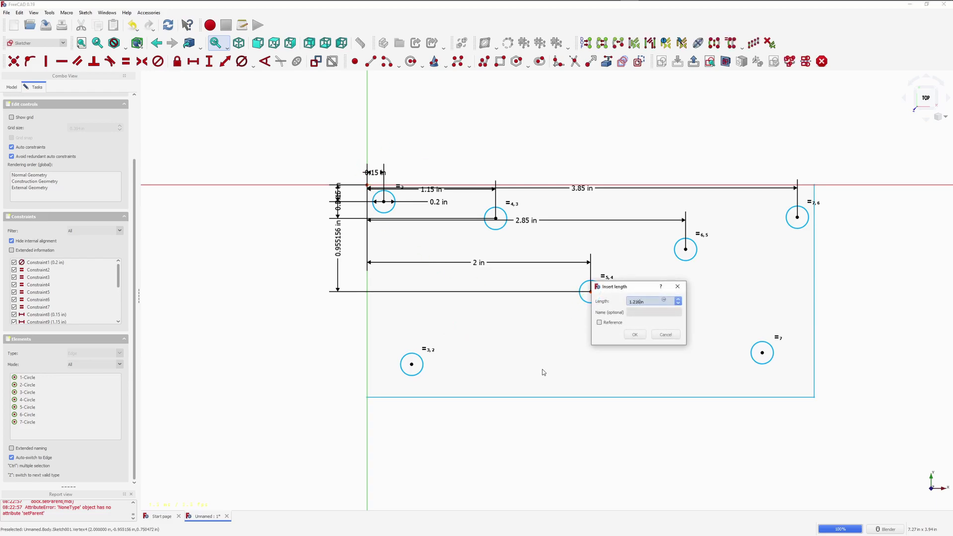
{"action": "key", "text": "Return"}
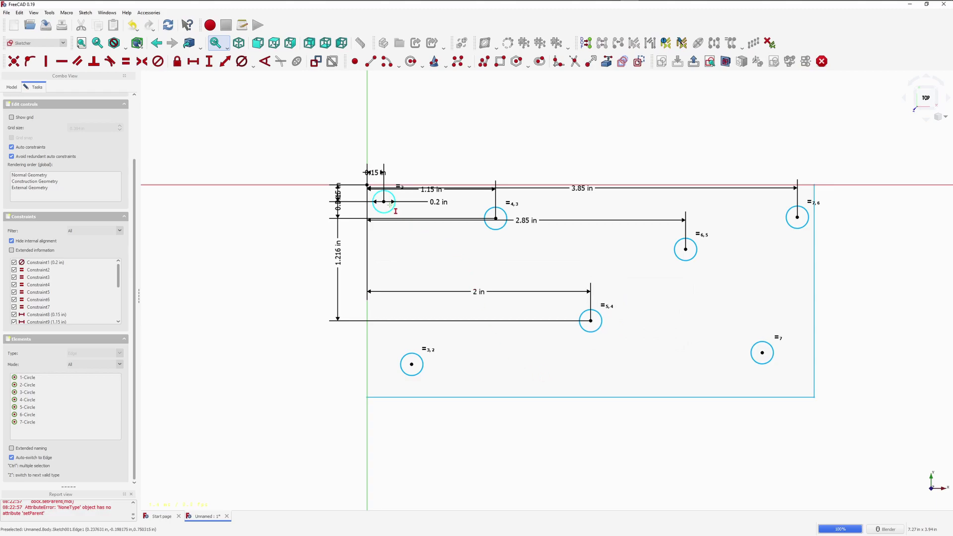
{"action": "left_click", "coordinate": [384, 202]}
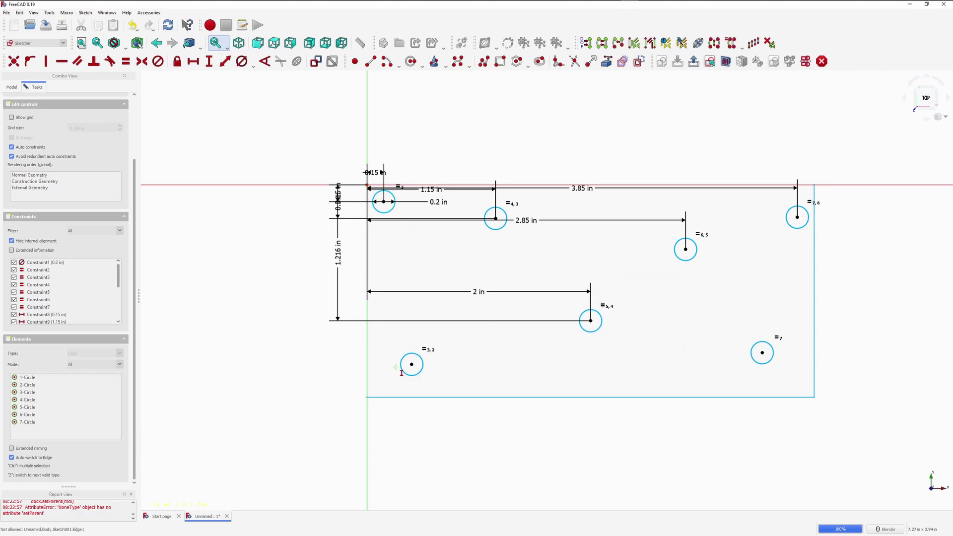
{"action": "left_click", "coordinate": [411, 365]}
{"action": "type", "text": "1.75"}
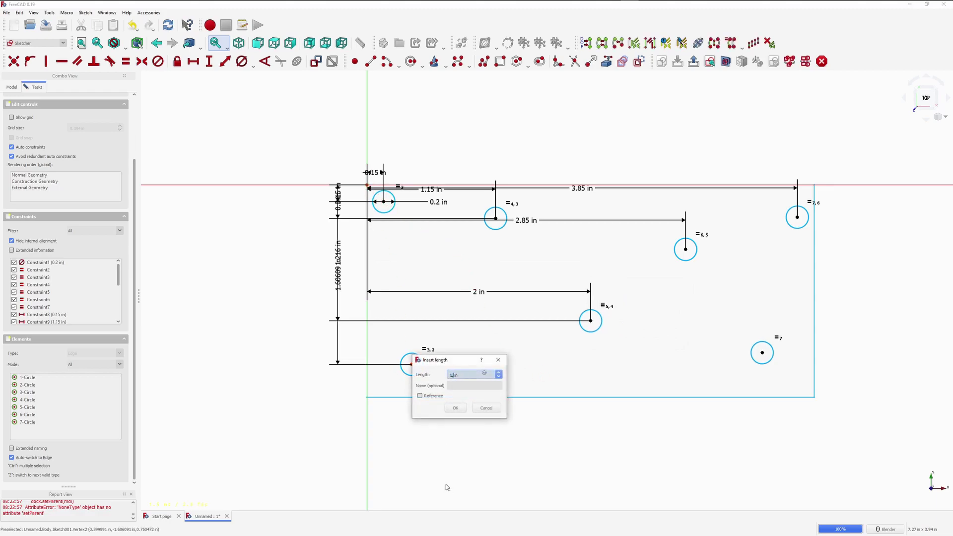
{"action": "key", "text": "Return"}
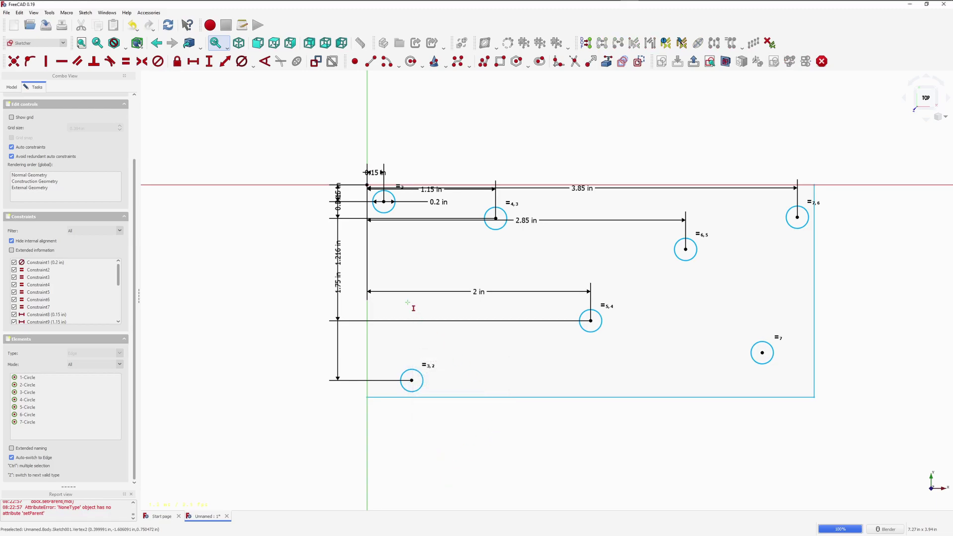
Spread the overlapping dimensions apart, placing the horizontal ones above the block outline and the vertical ones to its left.
{"action": "mouse_move", "coordinate": [582, 189]}
{"action": "left_mouse_down"}
{"action": "mouse_move", "coordinate": [571, 164]}
{"action": "mouse_move", "coordinate": [526, 134]}
{"action": "mouse_move", "coordinate": [526, 102]}
{"action": "mouse_move", "coordinate": [591, 104]}
{"action": "left_mouse_up"}
{"action": "left_click_drag", "start_coordinate": [537, 224], "coordinate": [561, 132]}
{"action": "left_click_drag", "start_coordinate": [431, 189], "coordinate": [461, 148]}
{"action": "left_click_drag", "start_coordinate": [372, 172], "coordinate": [320, 169]}
{"action": "left_click_drag", "start_coordinate": [338, 211], "coordinate": [281, 209]}
{"action": "left_click_drag", "start_coordinate": [337, 248], "coordinate": [230, 246]}
{"action": "left_click_drag", "start_coordinate": [338, 298], "coordinate": [202, 298]}
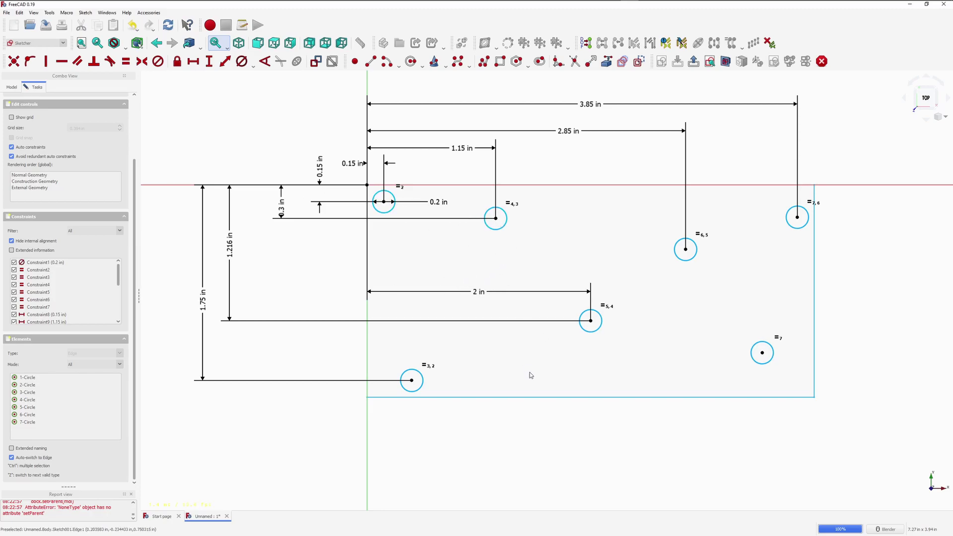
Align the centers of the upper-left and upper-right circles with a horizontal constraint.
{"action": "left_click", "coordinate": [384, 203]}
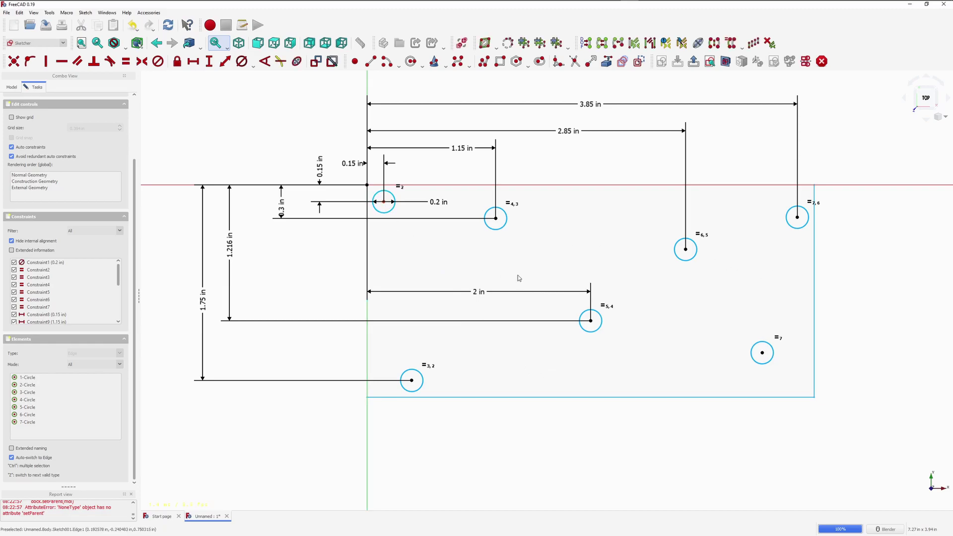
{"action": "left_click", "coordinate": [797, 218], "text": "ctrl"}
{"action": "key", "text": "h"}
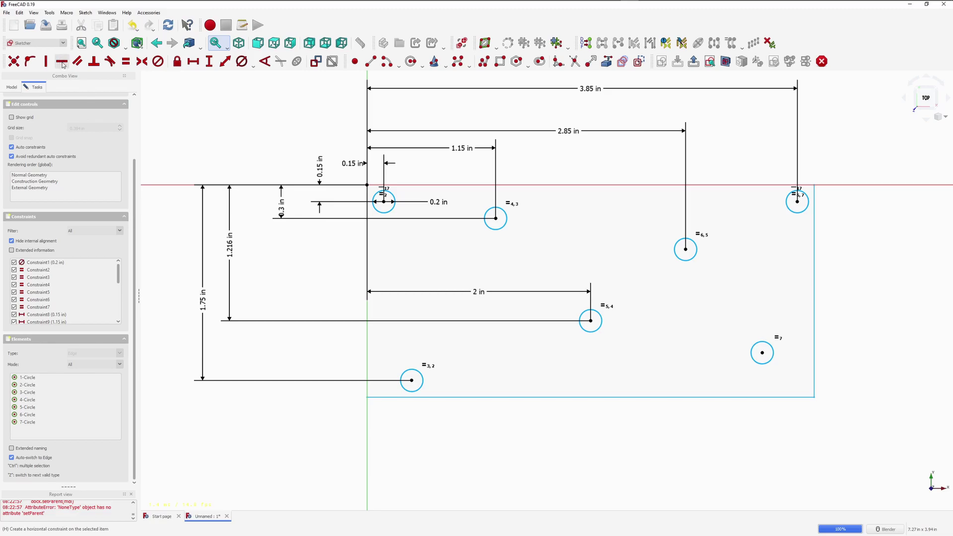
Align the center of the 2.85 in circle with that of the 1.15 in circle using a horizontal constraint.
{"action": "left_click", "coordinate": [496, 218]}
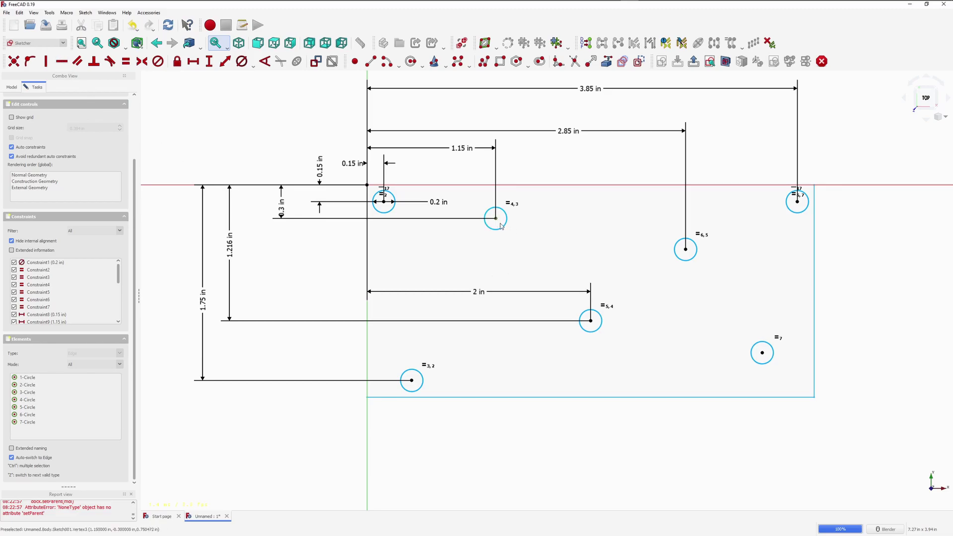
{"action": "left_click", "coordinate": [686, 251]}
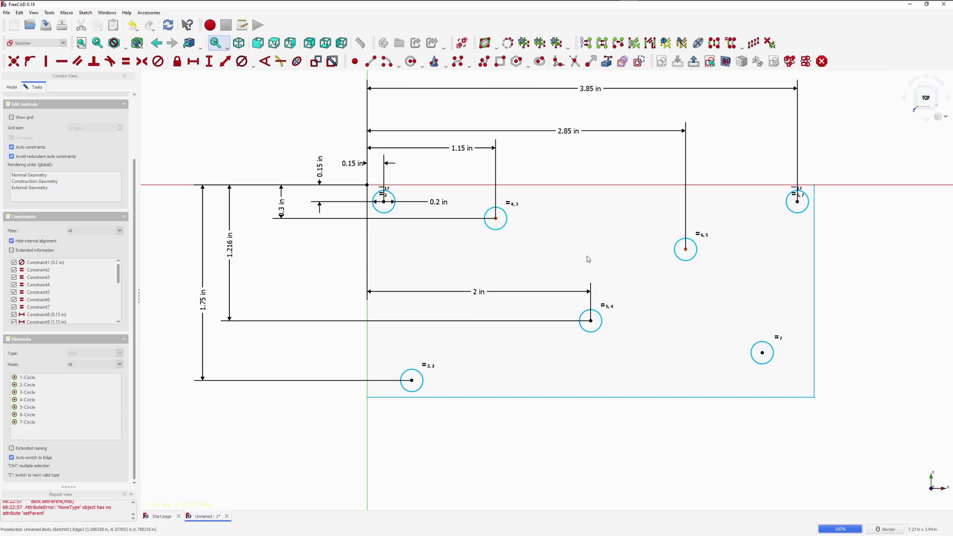
{"action": "key", "text": "h"}
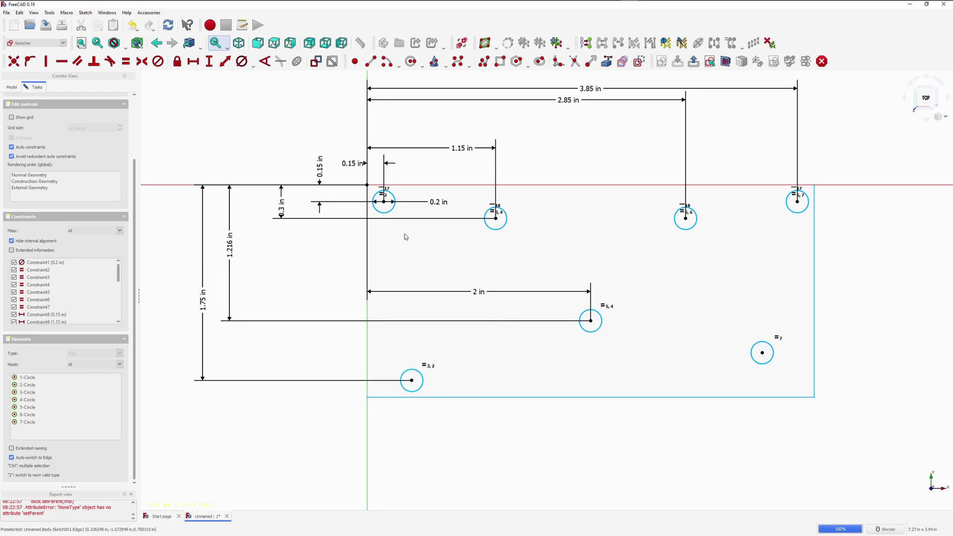
Align the centers of the upper-left and lower-left circles with a vertical constraint.
{"action": "left_click", "coordinate": [384, 201]}
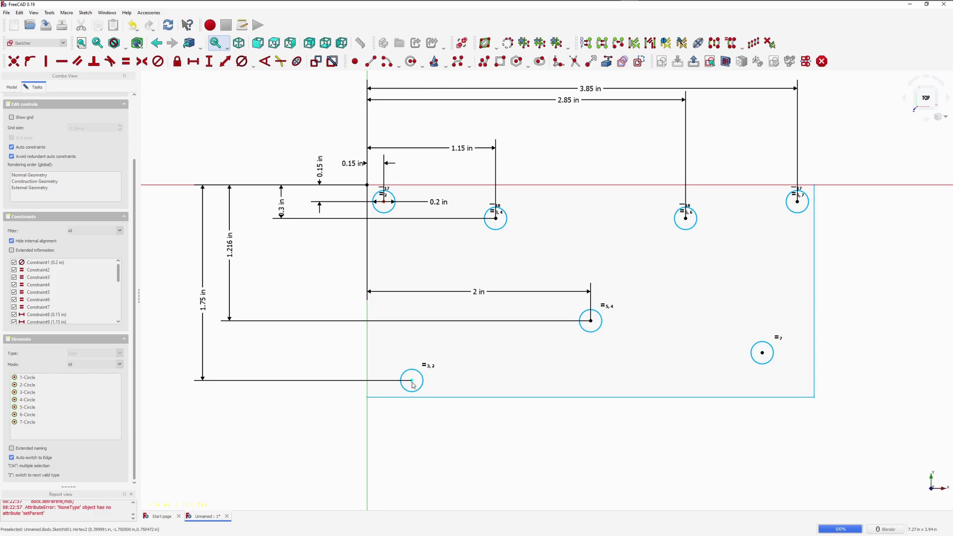
{"action": "left_click", "coordinate": [412, 381]}
{"action": "key", "text": "v"}
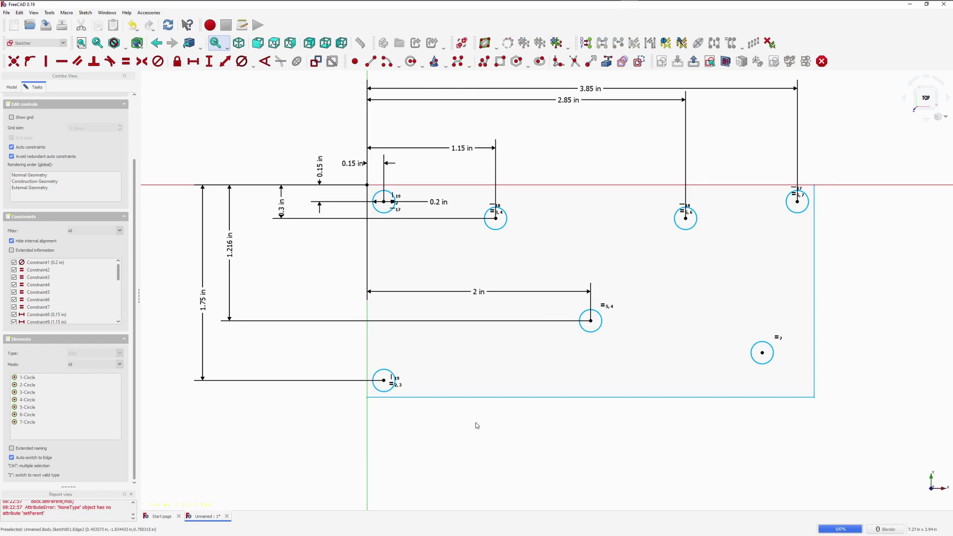
Constrain the lower-right circle's center horizontally to the lower-left circle's and vertically to the upper-right circle's.
{"action": "left_click", "coordinate": [385, 382]}
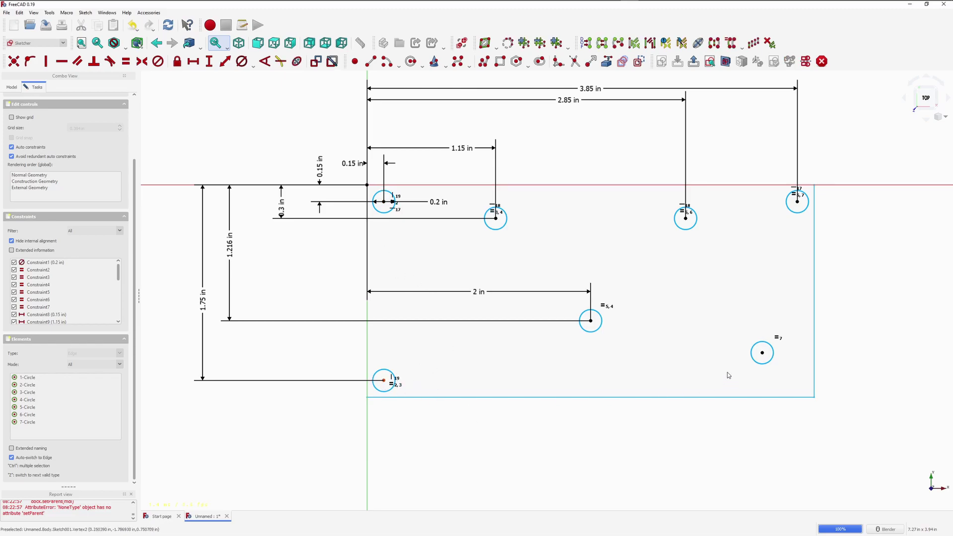
{"action": "left_click", "coordinate": [763, 353]}
{"action": "key", "text": "h"}
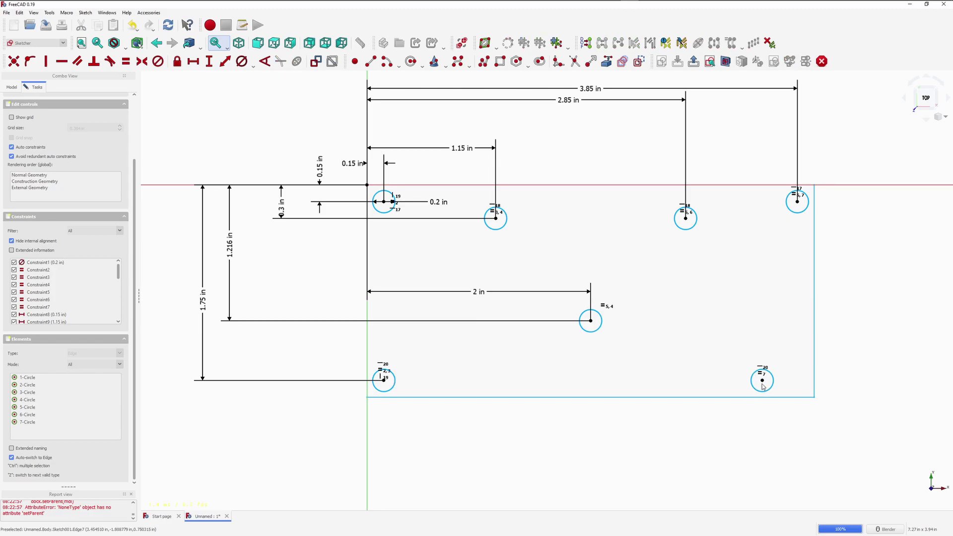
{"action": "left_click", "coordinate": [762, 381]}
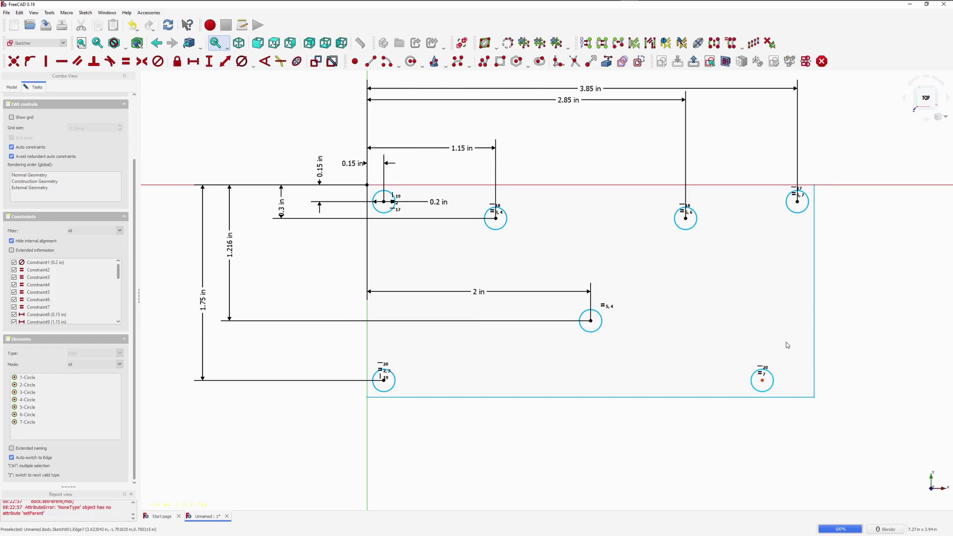
{"action": "left_click", "coordinate": [798, 202]}
{"action": "key", "text": "v"}
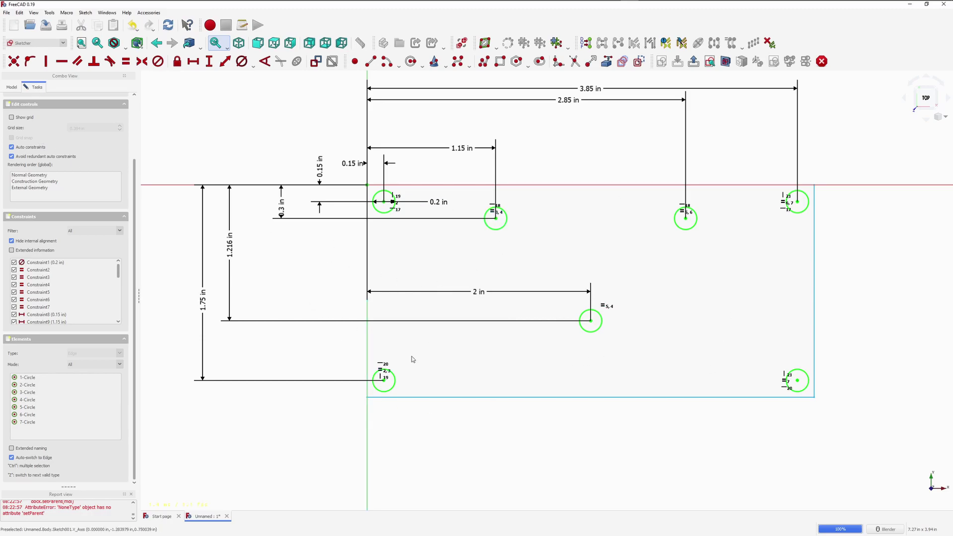
Check the solver status of the hole sketch and close the sketch.
{"action": "left_click", "coordinate": [12, 87]}
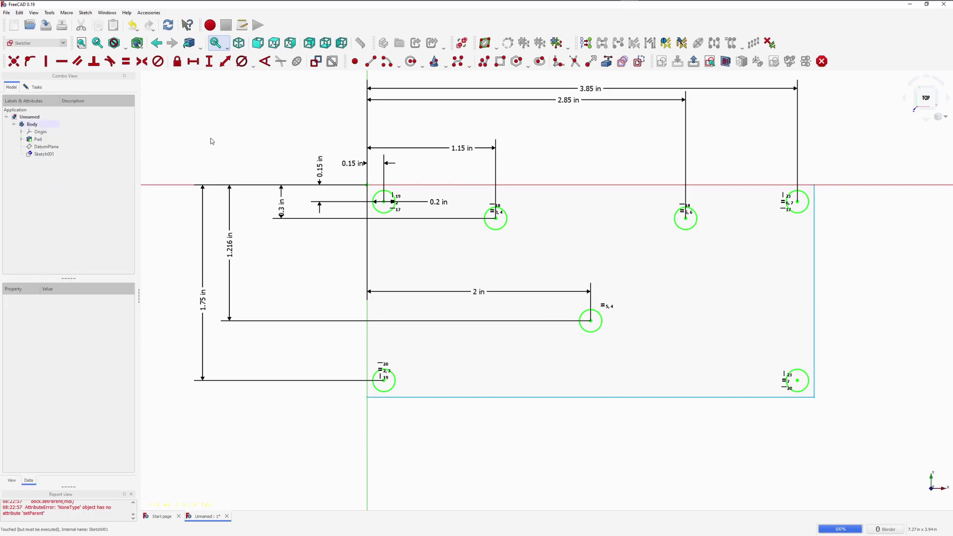
{"action": "left_click", "coordinate": [32, 89]}
{"action": "scroll", "coordinate": [104, 175], "scroll_direction": "up", "scroll_amount": 1}
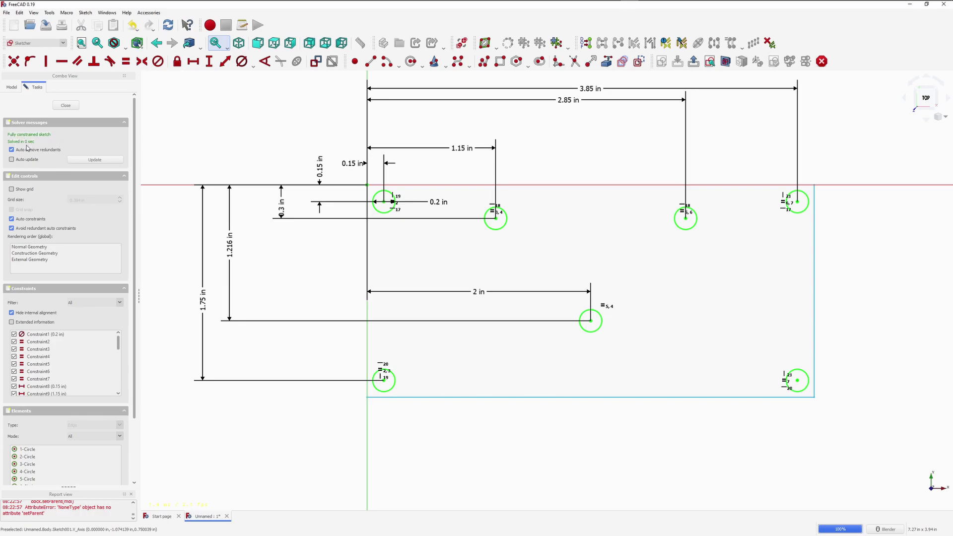
{"action": "left_click", "coordinate": [69, 106]}
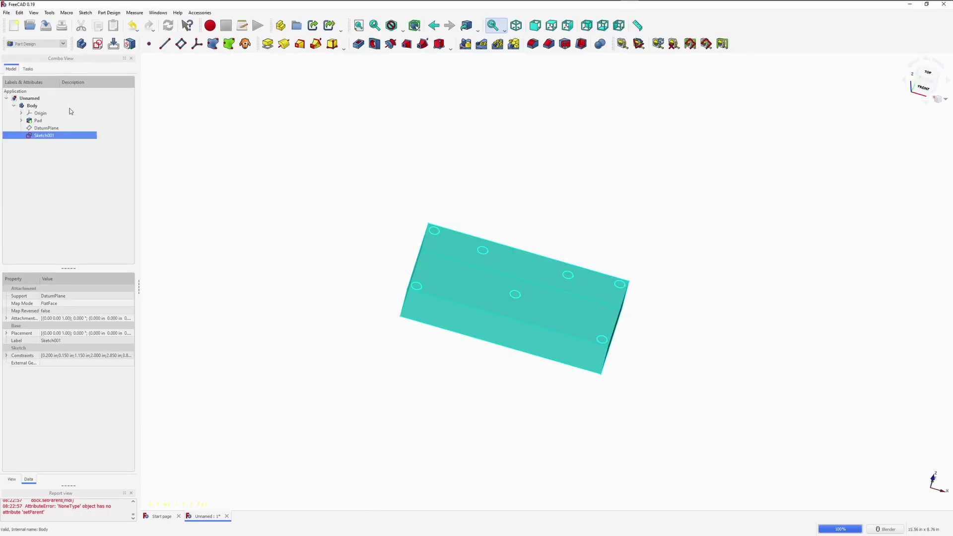
Create a Hole feature from the seven-circle sketch with a diameter of 0.177 in.
{"action": "middle_click_drag", "start_coordinate": [449, 317], "coordinate": [627, 234]}
{"action": "scroll", "coordinate": [570, 368], "scroll_direction": "up", "scroll_amount": 4}
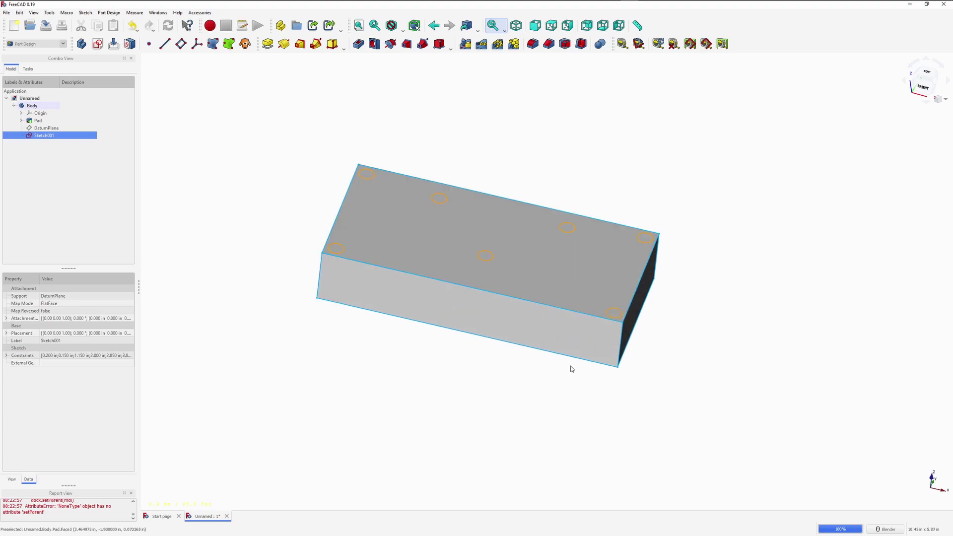
{"action": "scroll", "coordinate": [542, 366], "scroll_direction": "down", "scroll_amount": 2}
{"action": "middle_click_drag", "start_coordinate": [480, 177], "coordinate": [475, 181]}
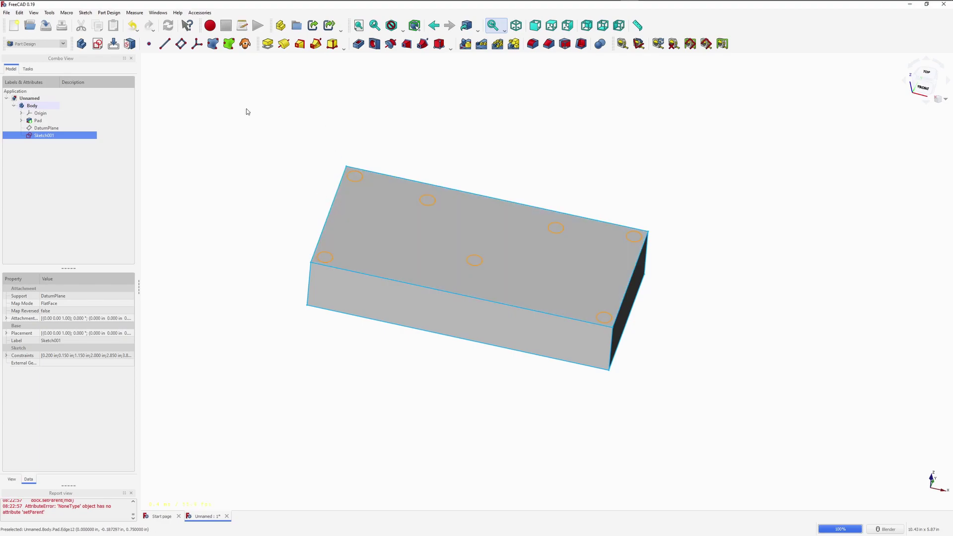
{"action": "left_click", "coordinate": [375, 44]}
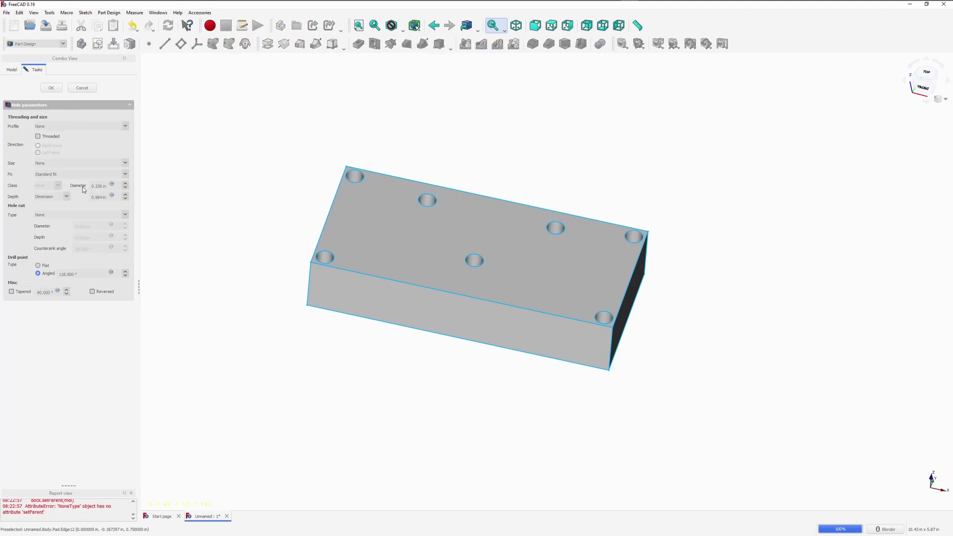
{"action": "left_click", "coordinate": [106, 187]}
{"action": "type", "text": "0.177"}
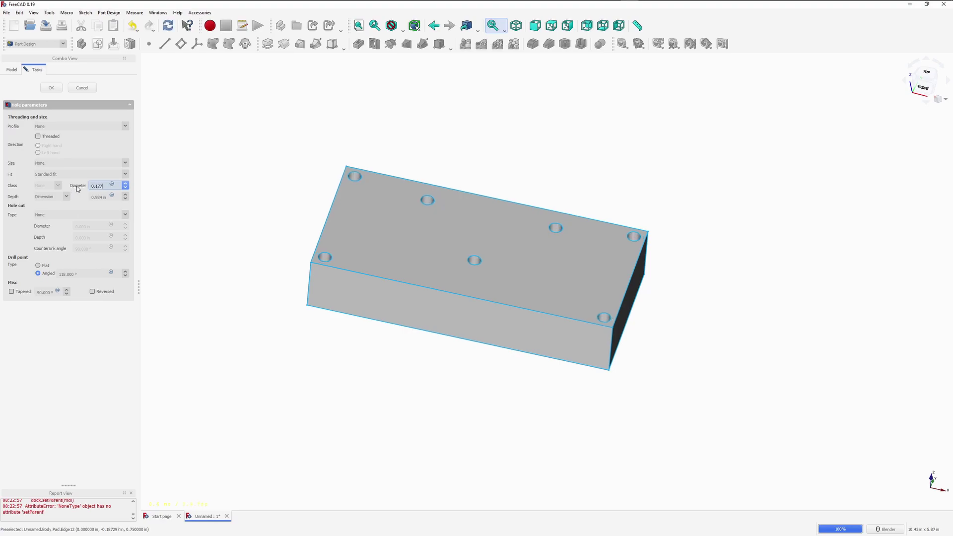
{"action": "key", "text": "Return"}
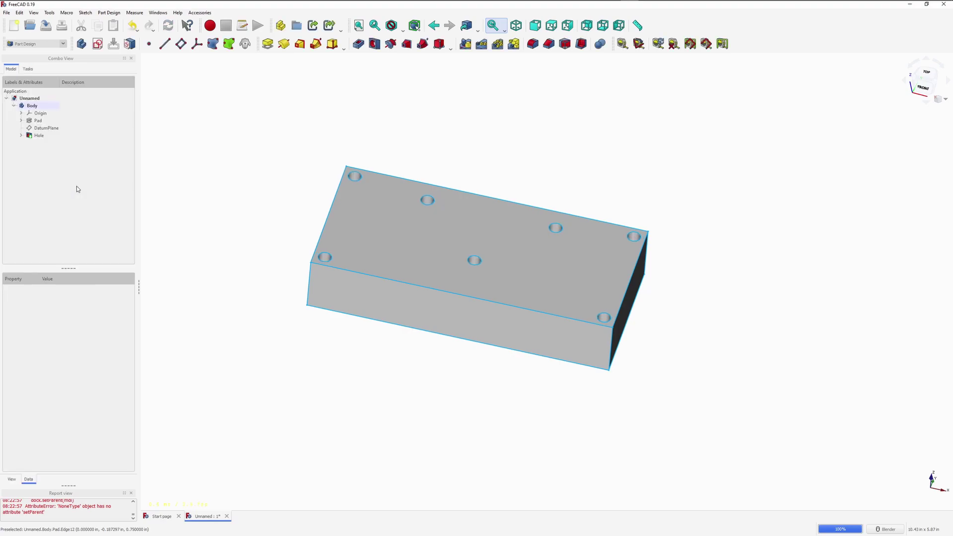
Edit the Hole feature, setting its diameter to 0.1772 in and its depth to 0.58 in.
{"action": "left_click", "coordinate": [40, 136]}
{"action": "right_click", "coordinate": [41, 138]}
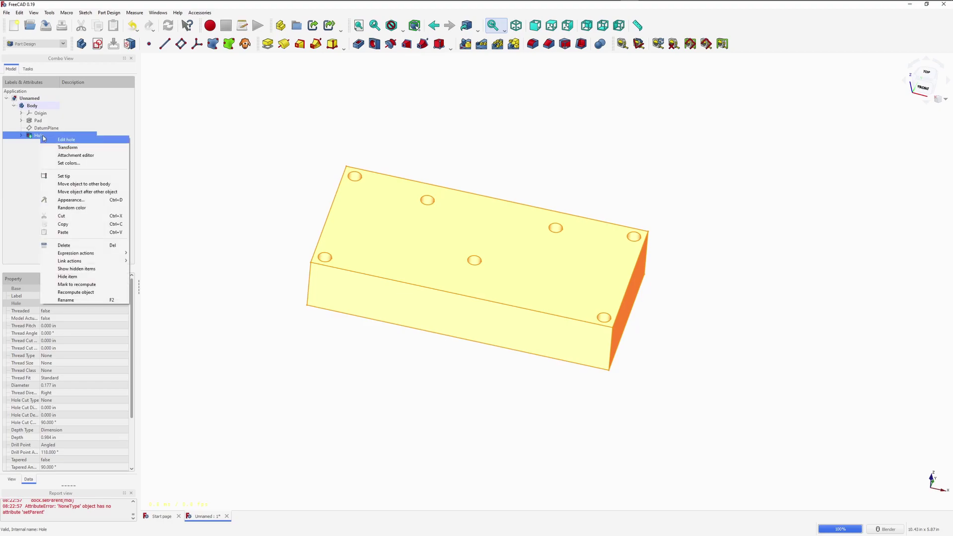
{"action": "left_click", "coordinate": [75, 141]}
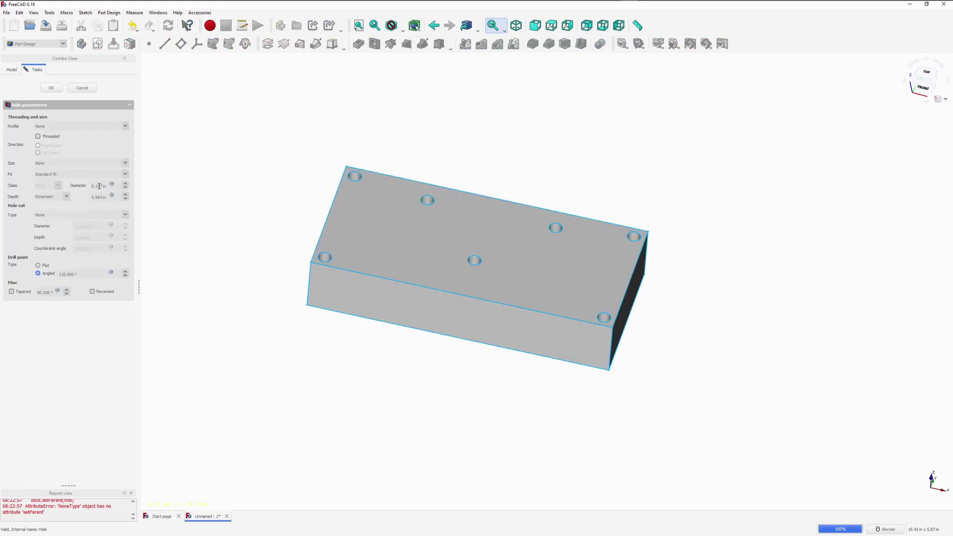
{"action": "left_click", "coordinate": [102, 186]}
{"action": "type", "text": "2"}
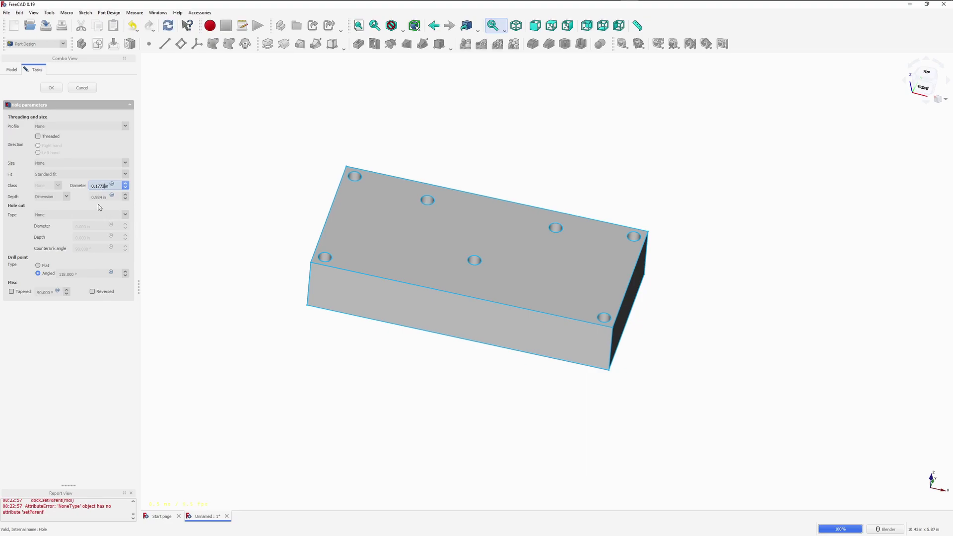
{"action": "left_click", "coordinate": [66, 197]}
{"action": "left_click", "coordinate": [68, 196]}
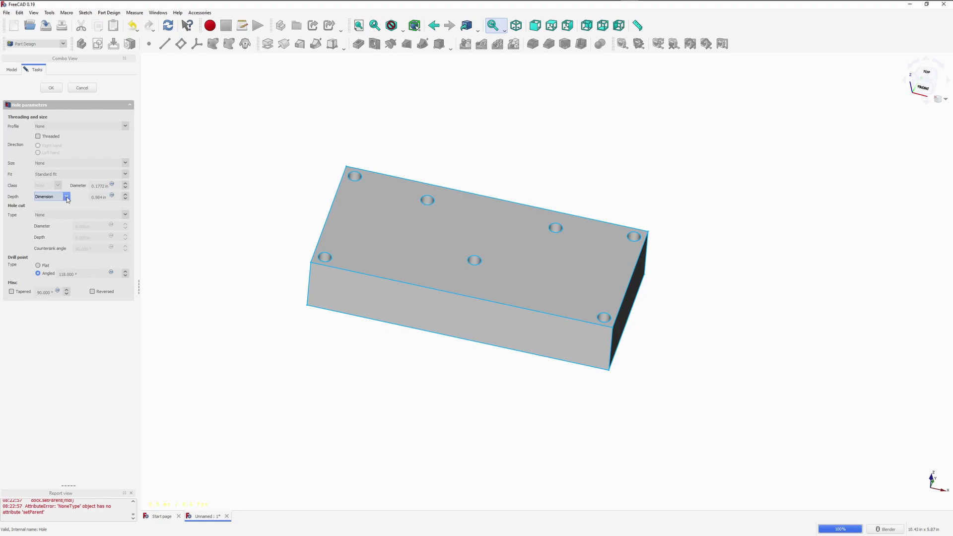
{"action": "left_click_drag", "start_coordinate": [106, 197], "coordinate": [83, 198]}
{"action": "type", "text": "0.58"}
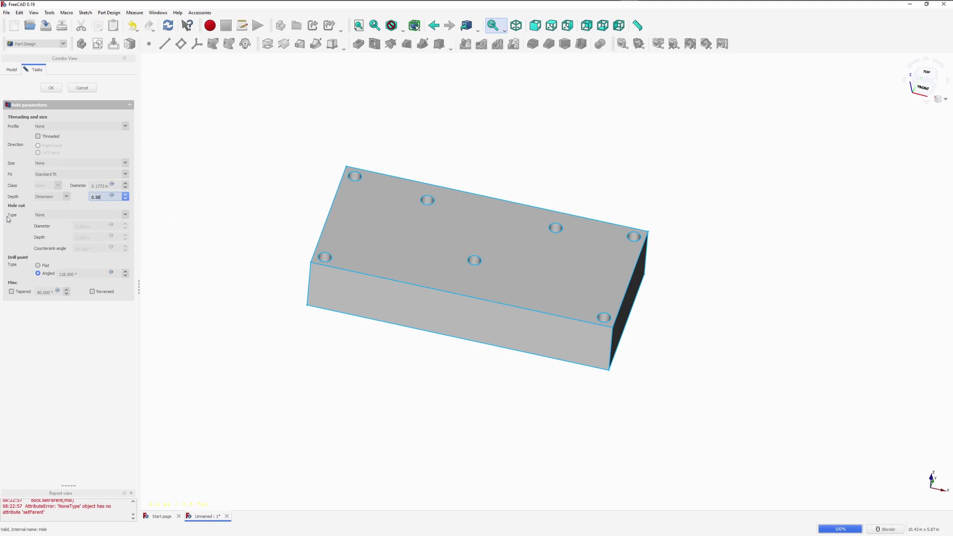
Add a countersink hole cut with a diameter of 0.209 in to the seven holes and accept the feature.
{"action": "left_click", "coordinate": [66, 217]}
{"action": "left_click", "coordinate": [64, 232]}
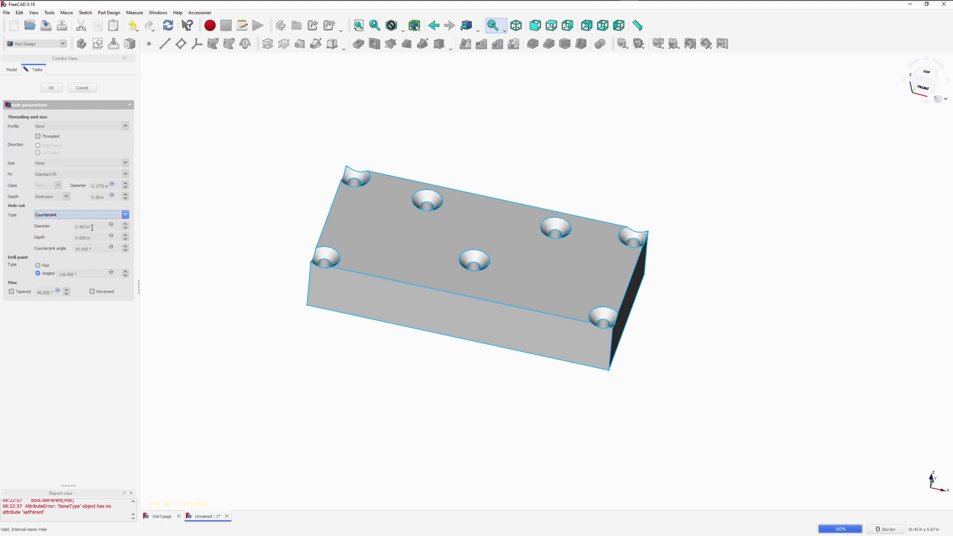
{"action": "key", "text": "Tab"}
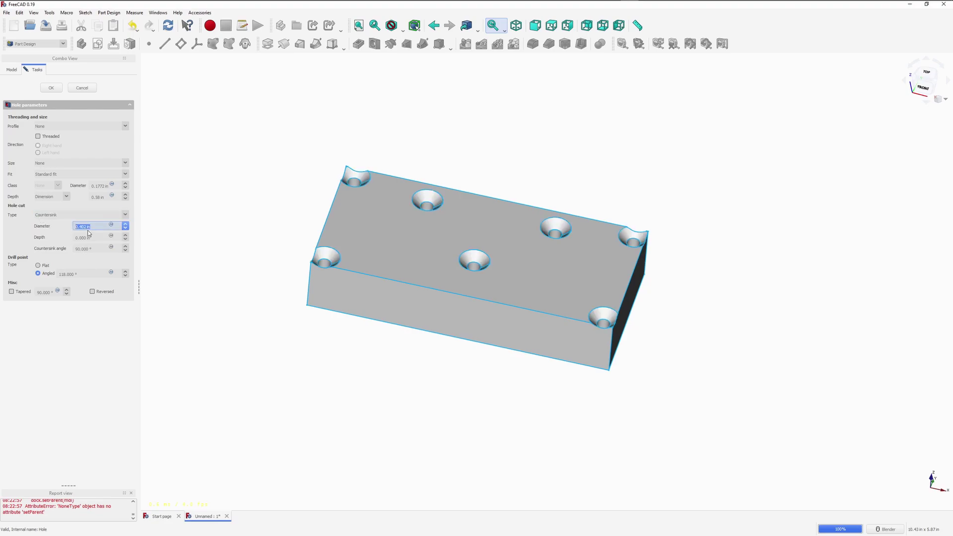
{"action": "type", "text": "0.209"}
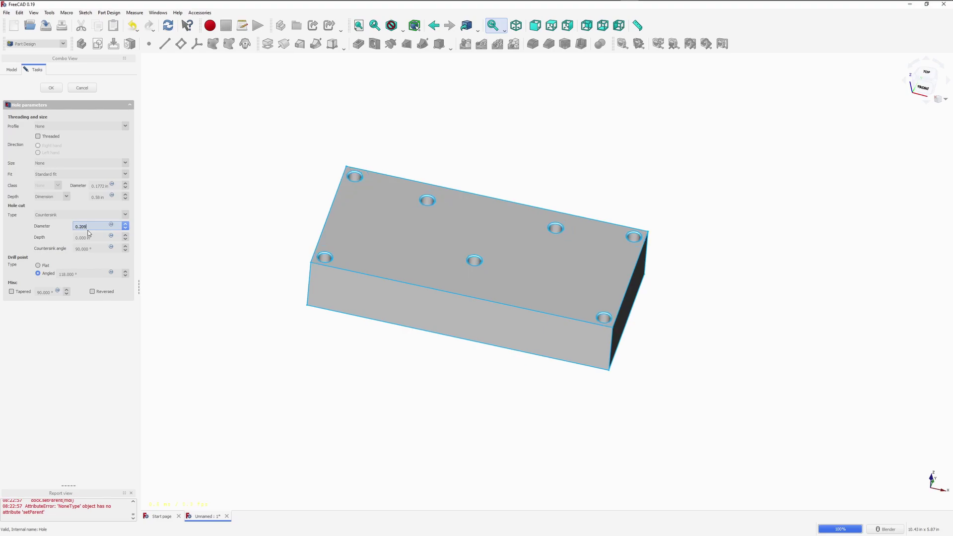
{"action": "left_click", "coordinate": [87, 230]}
{"action": "left_click_drag", "start_coordinate": [92, 227], "coordinate": [59, 227]}
{"action": "left_click", "coordinate": [162, 241]}
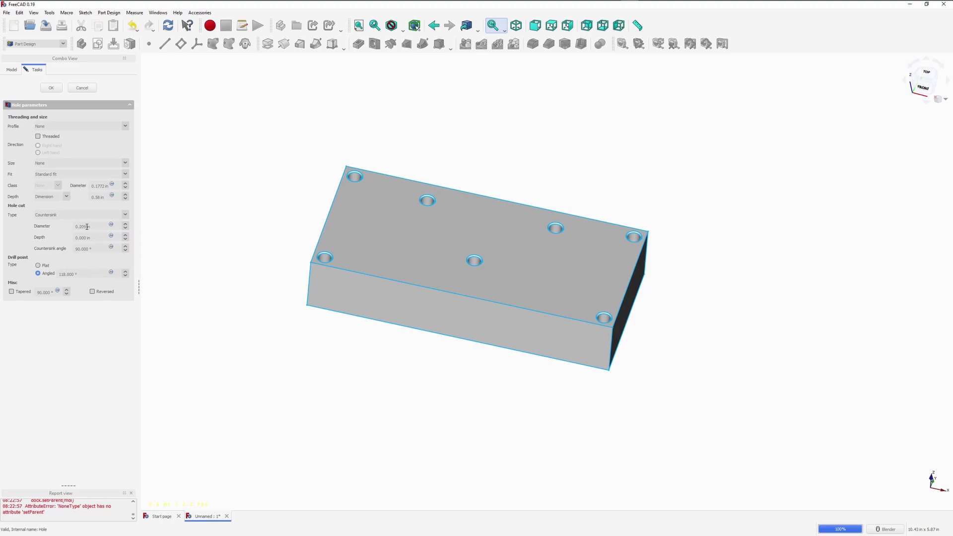
{"action": "middle_click_drag", "start_coordinate": [615, 219], "coordinate": [613, 238]}
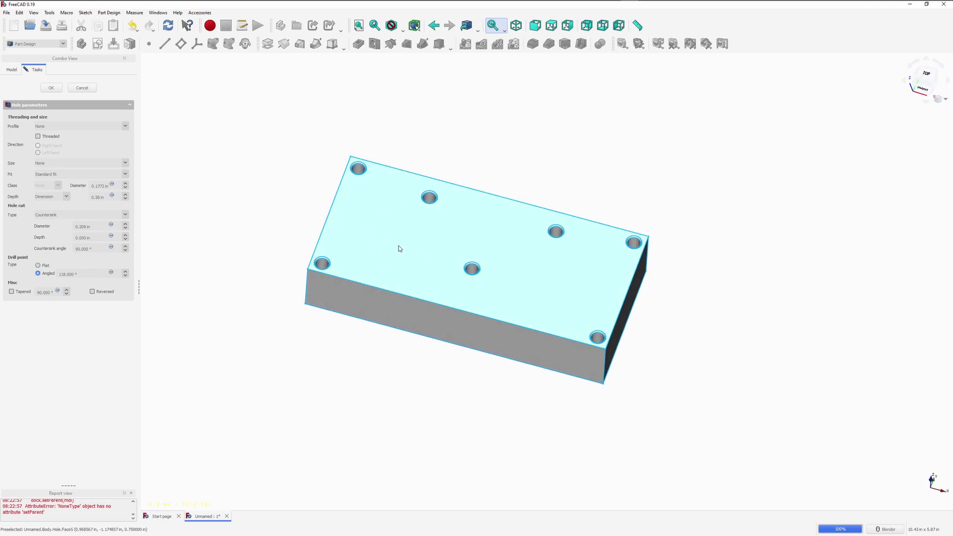
{"action": "mouse_move", "coordinate": [601, 193]}
{"action": "middle_mouse_down"}
{"action": "mouse_move", "coordinate": [573, 217]}
{"action": "mouse_move", "coordinate": [601, 195]}
{"action": "middle_mouse_up"}
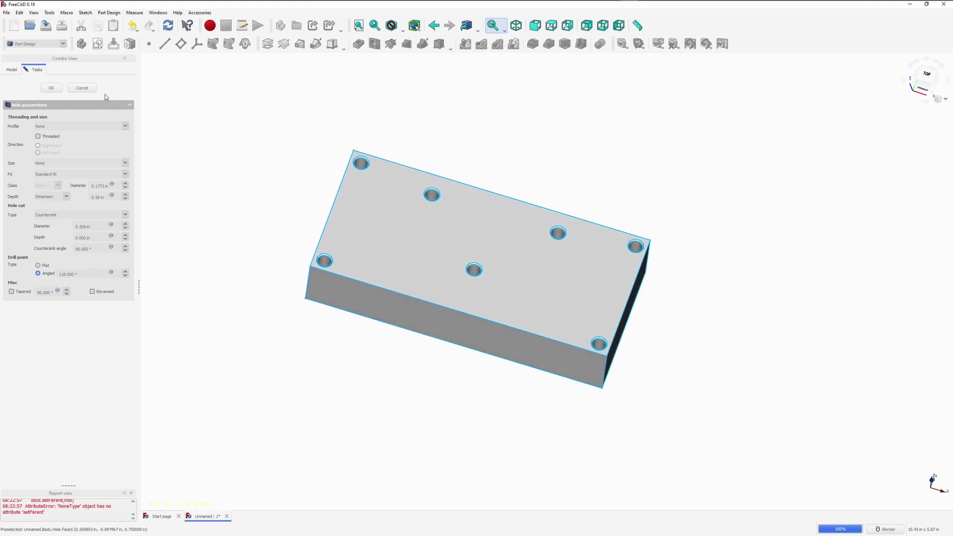
{"action": "left_click", "coordinate": [55, 88]}
Create a new sketch on the datum plane at the block's top face.
{"action": "middle_click_drag", "start_coordinate": [347, 246], "coordinate": [529, 189]}
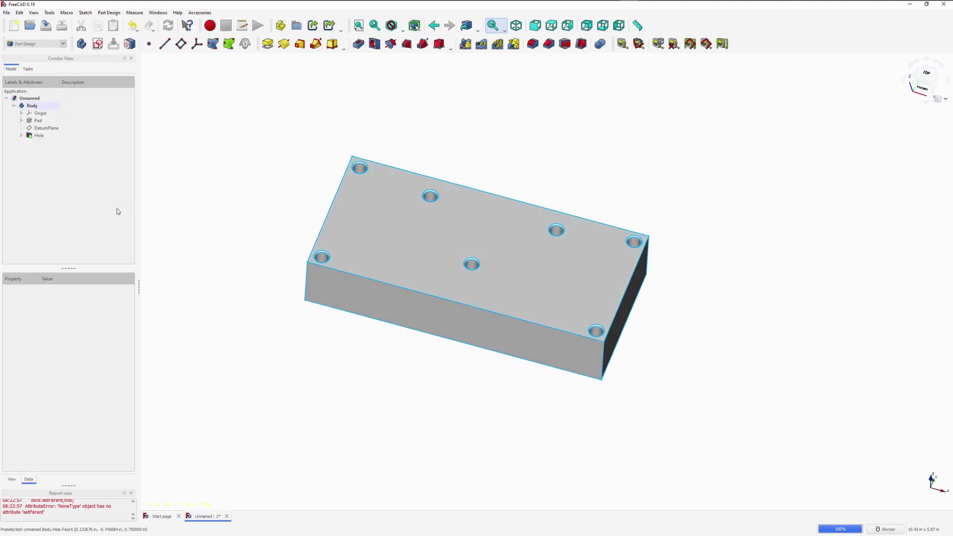
{"action": "left_click", "coordinate": [49, 130]}
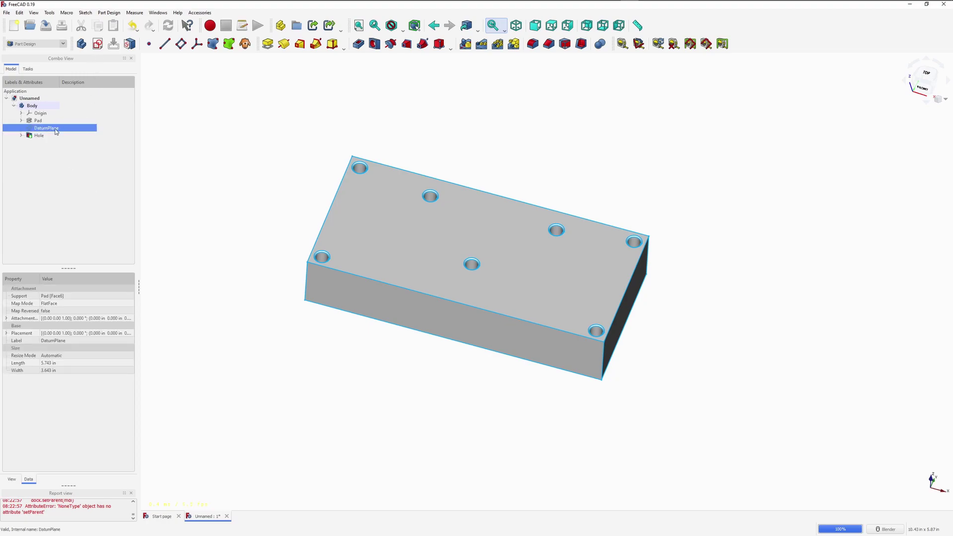
{"action": "left_click", "coordinate": [97, 44]}
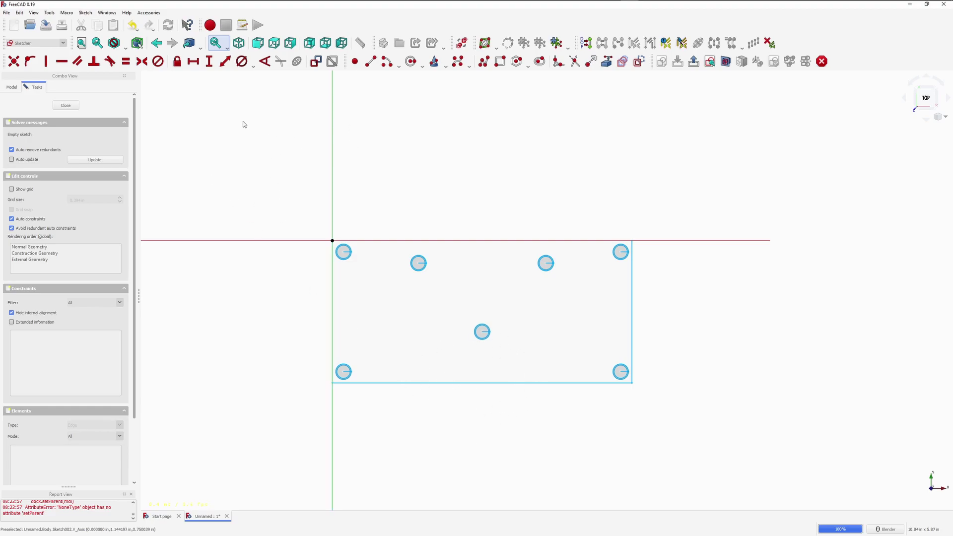
Sketch a rectangle inside the block outline, below the four upper holes and enclosing the middle hole.
{"action": "left_click", "coordinate": [500, 61]}
{"action": "left_click", "coordinate": [370, 272]}
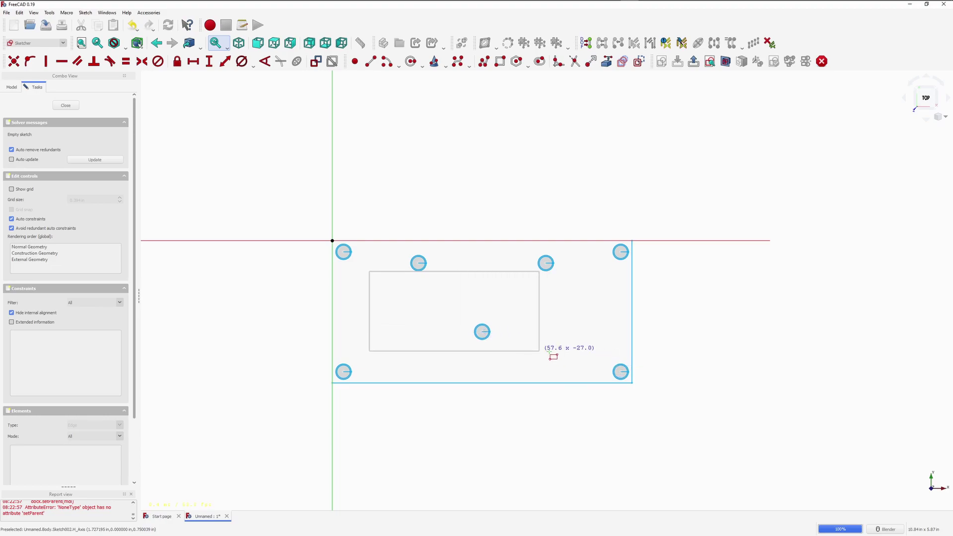
{"action": "left_click", "coordinate": [600, 361]}
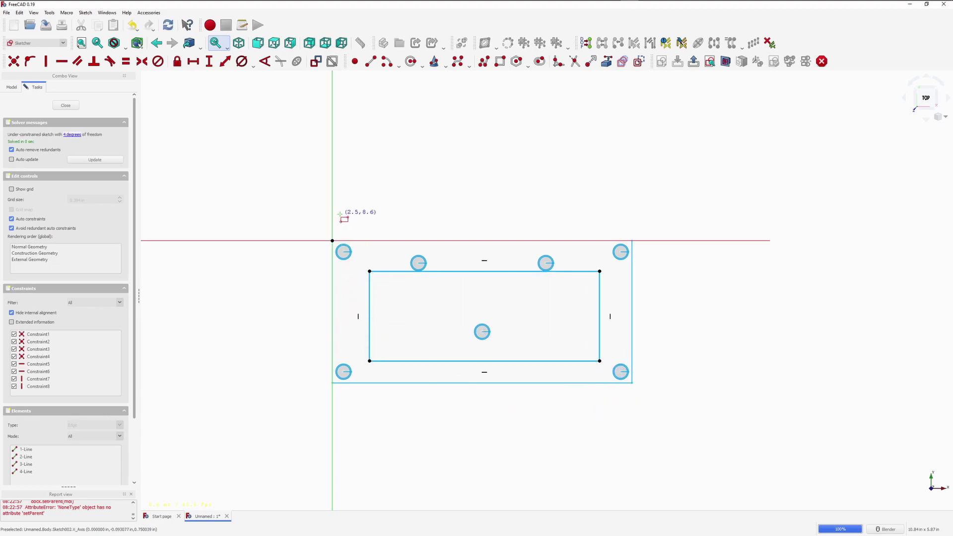
Constrain the rectangle's upper-left corner to the origin with a 0.3 in vertical distance and a 0.3 in horizontal distance.
{"action": "scroll", "coordinate": [377, 407], "scroll_direction": "up", "scroll_amount": 2}
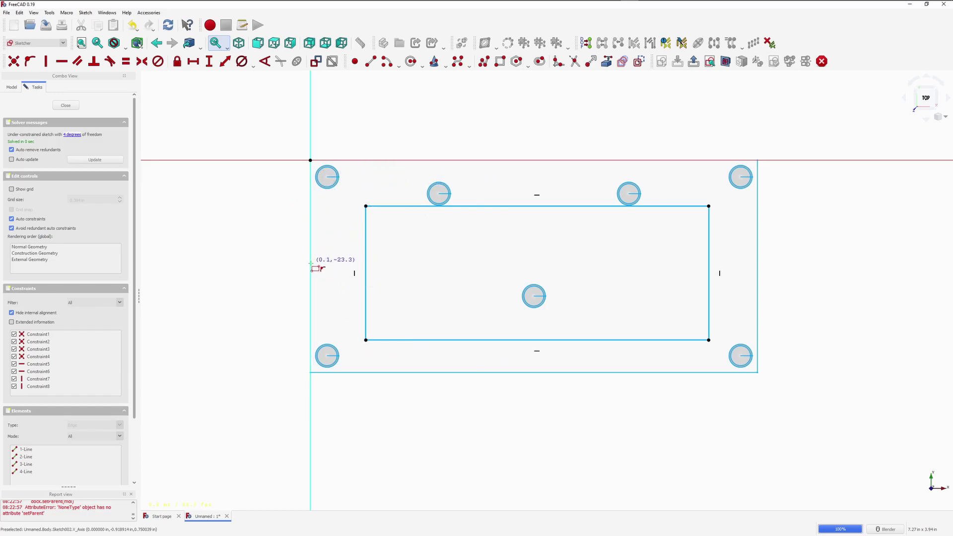
{"action": "key", "text": "c"}
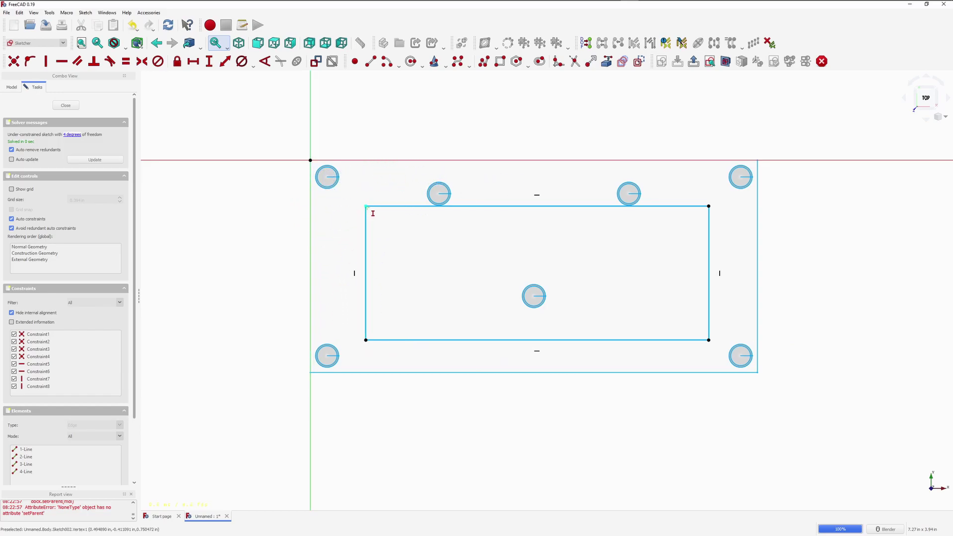
{"action": "left_click", "coordinate": [366, 206]}
{"action": "left_click", "coordinate": [311, 160]}
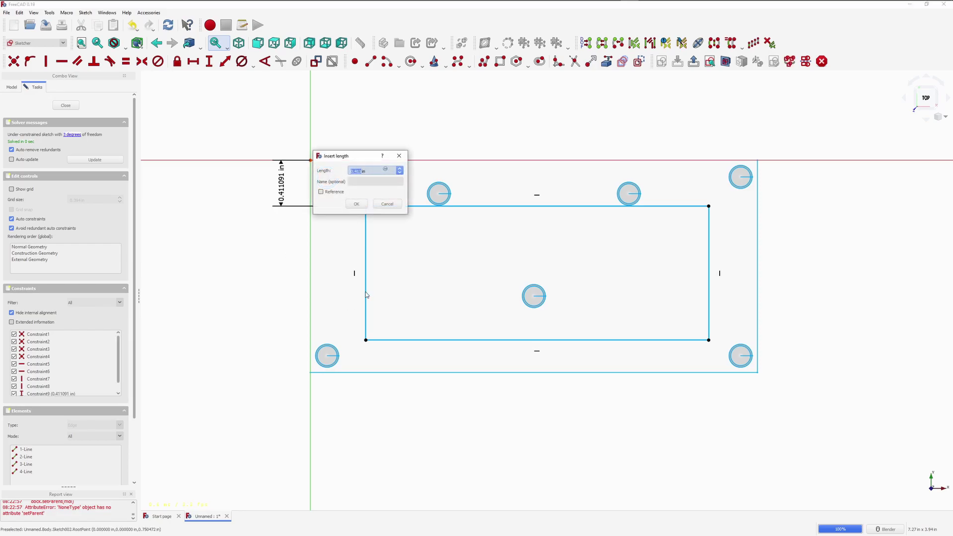
{"action": "type", "text": "0.3"}
{"action": "key", "text": "Return"}
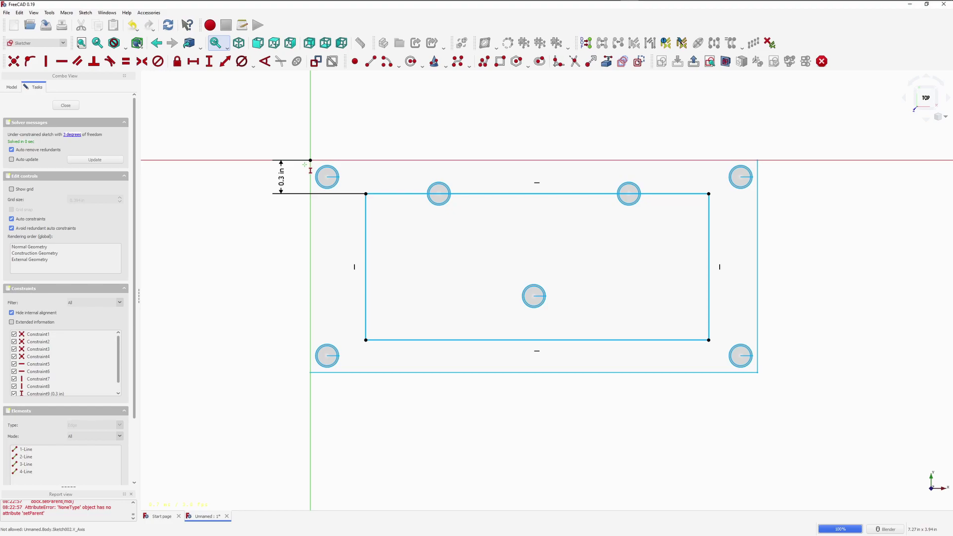
{"action": "left_click", "coordinate": [311, 160]}
{"action": "left_click", "coordinate": [366, 194]}
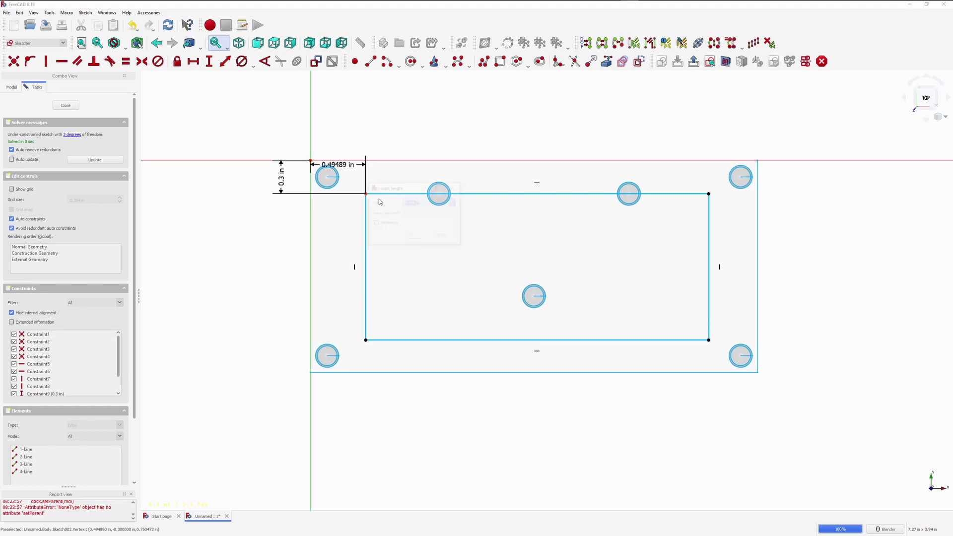
{"action": "type", "text": "0.3"}
{"action": "key", "text": "Return"}
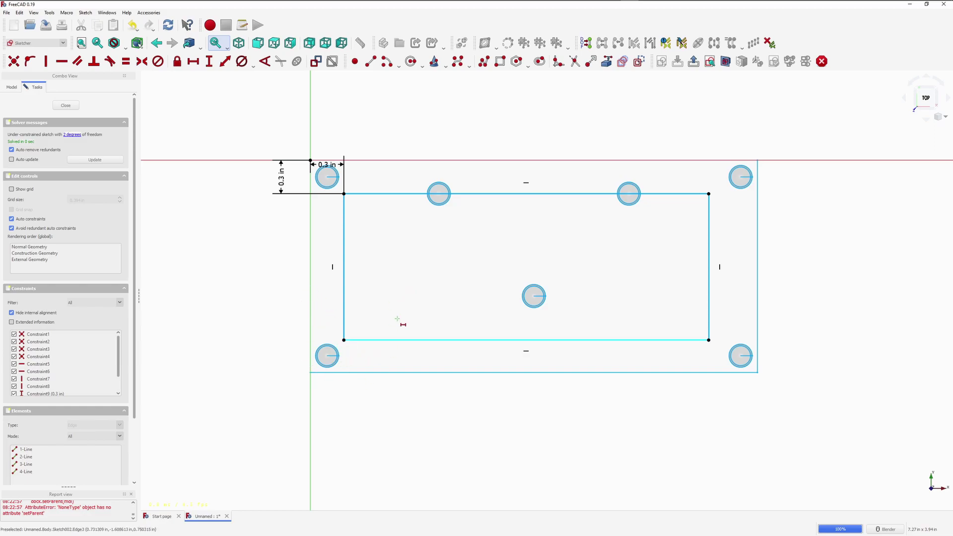
{"action": "left_click", "coordinate": [606, 63]}
{"action": "left_click", "coordinate": [349, 373]}
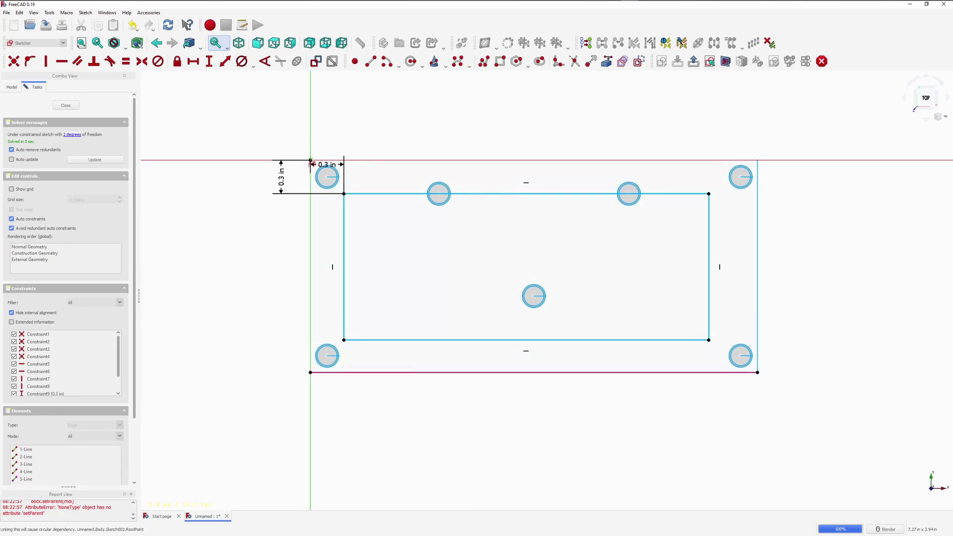
{"action": "left_click", "coordinate": [396, 377]}
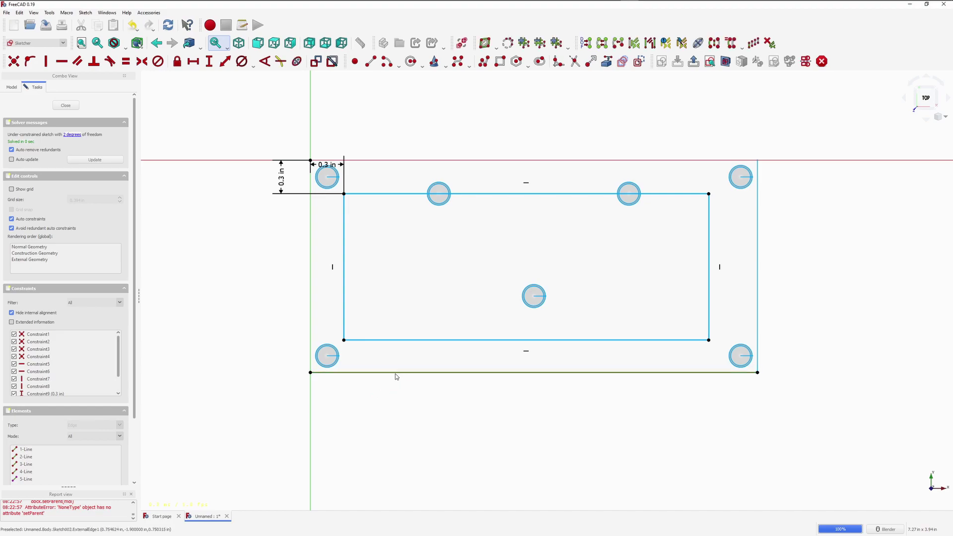
{"action": "key", "text": "Delete"}
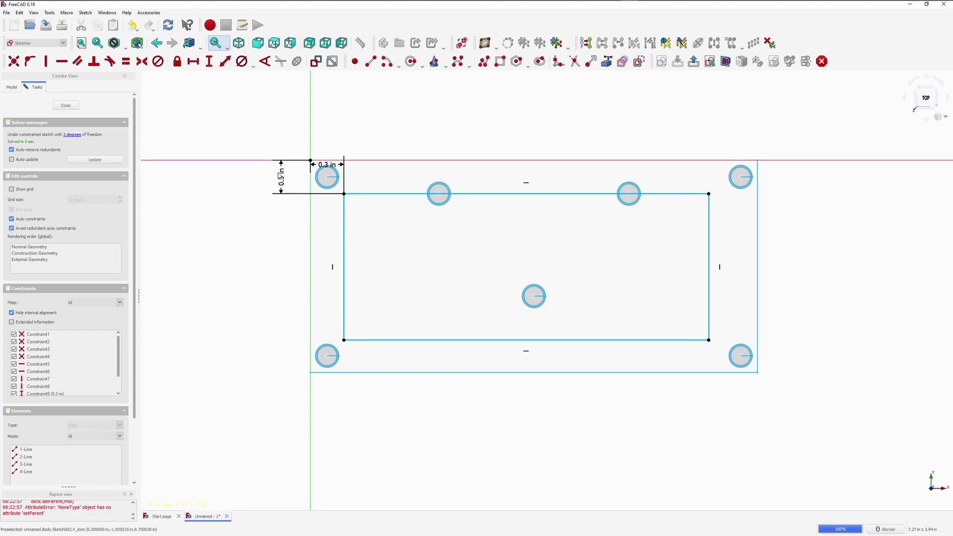
{"action": "left_click", "coordinate": [347, 293]}
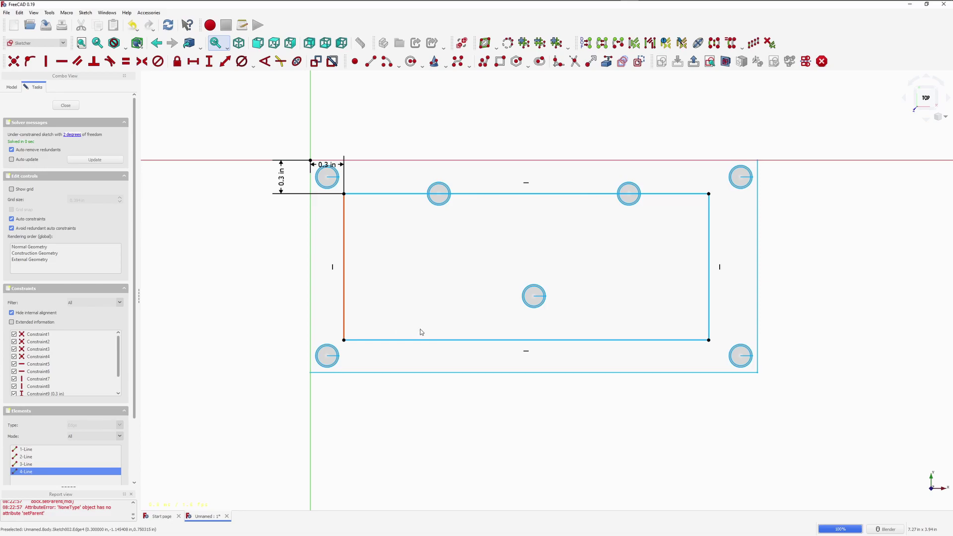
{"action": "key", "text": "l"}
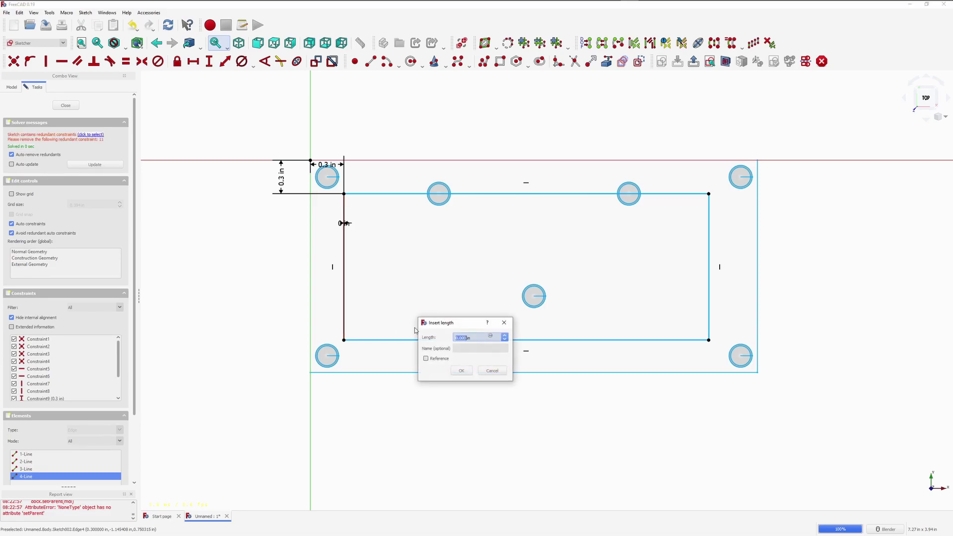
{"action": "left_click", "coordinate": [490, 370]}
Constrain the rectangle's left side to a vertical length of 1.3 in and move its dimension outside the block outline.
{"action": "left_click", "coordinate": [344, 268]}
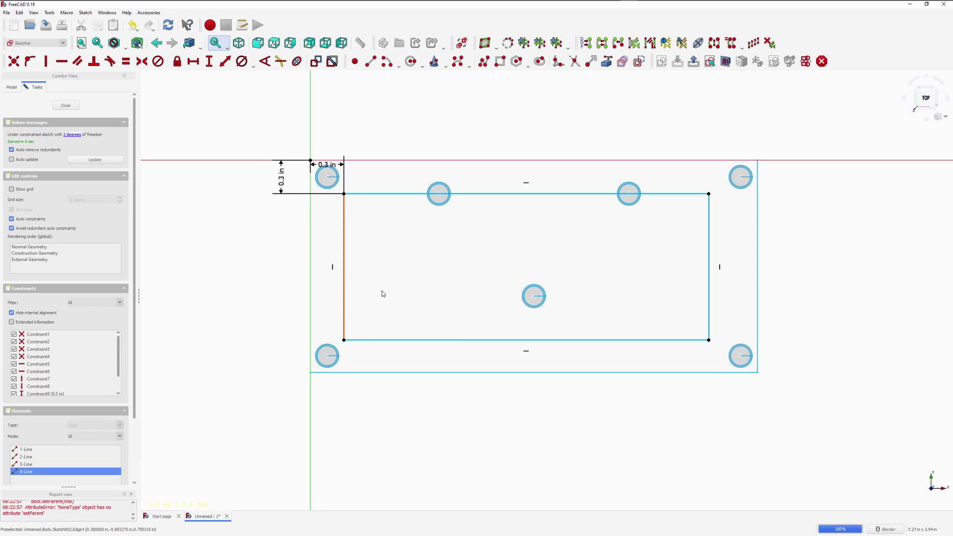
{"action": "key", "text": "i"}
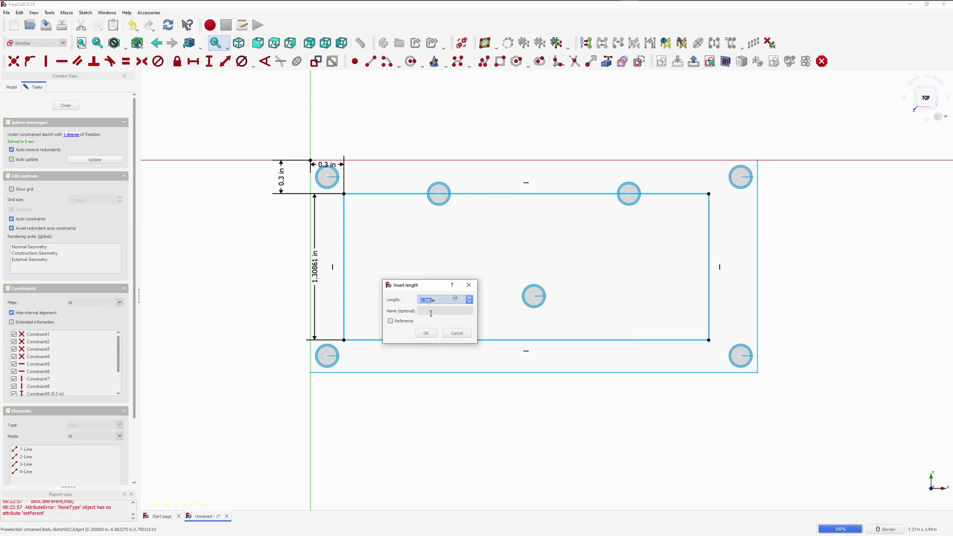
{"action": "type", "text": "1.3"}
{"action": "key", "text": "Return"}
{"action": "left_click_drag", "start_coordinate": [321, 270], "coordinate": [280, 271]}
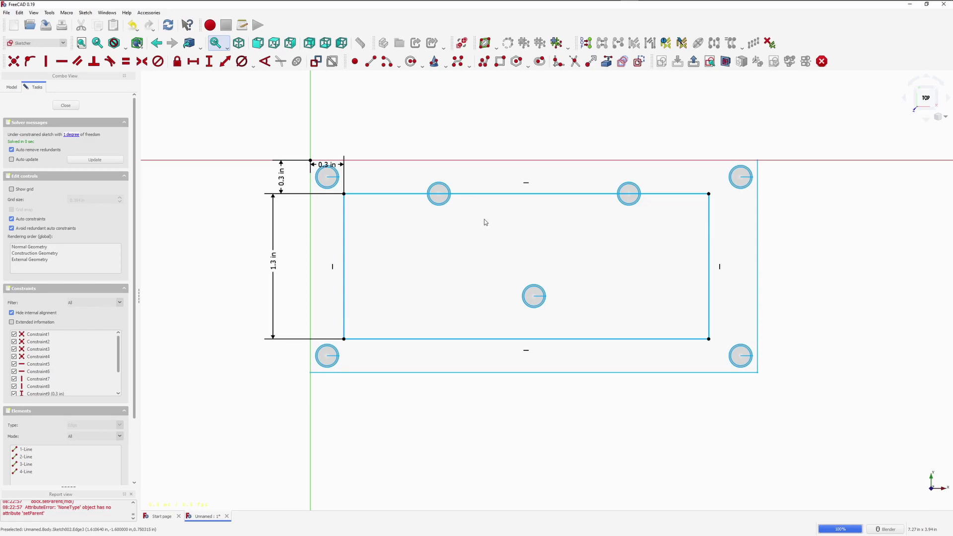
Constrain the rectangle's upper side to a horizontal length of 3.4 in.
{"action": "left_click", "coordinate": [498, 194]}
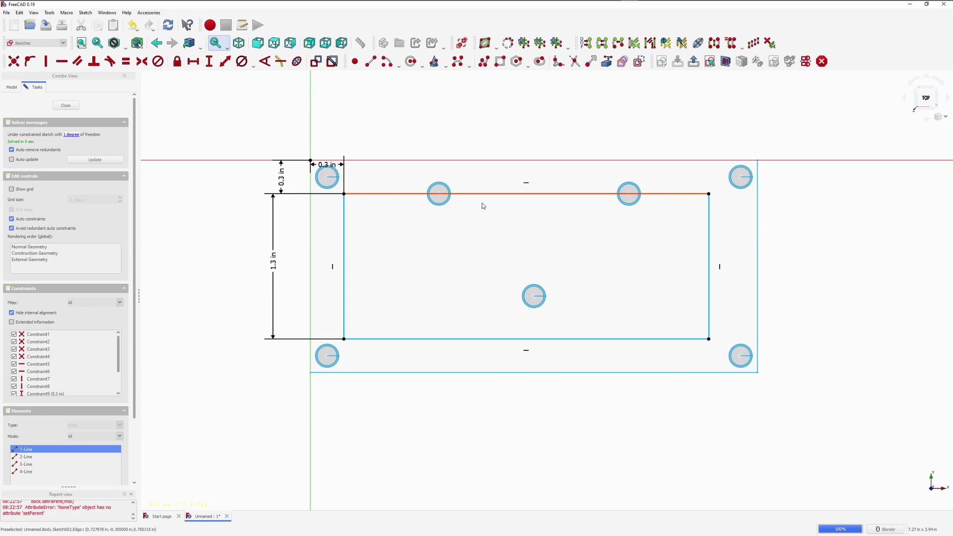
{"action": "key", "text": "shift+h"}
{"action": "type", "text": "3.4in"}
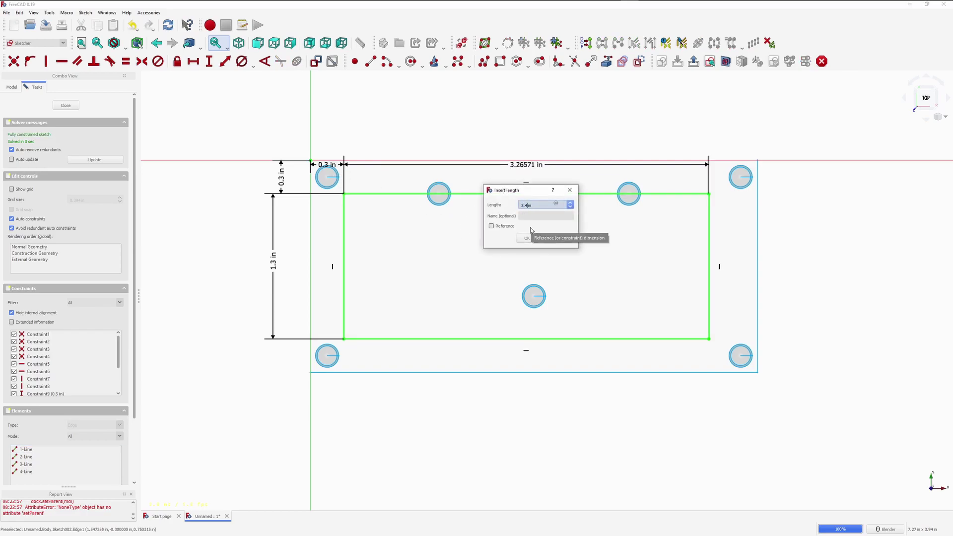
{"action": "key", "text": "Return"}
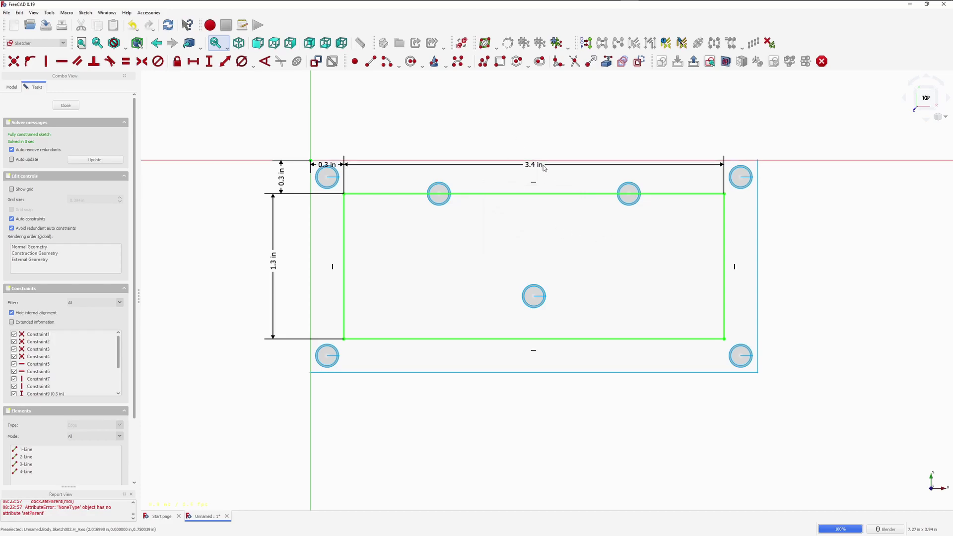
Spread the 3.4 in, both 0.3 in and the 1.3 in dimensions farther outside the block outline for readability.
{"action": "left_click_drag", "start_coordinate": [535, 164], "coordinate": [577, 96]}
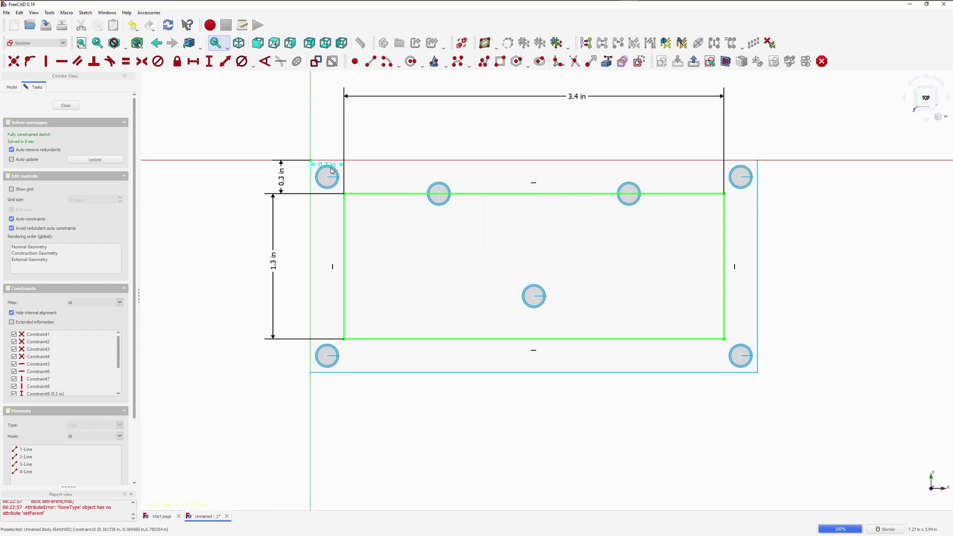
{"action": "left_click_drag", "start_coordinate": [330, 170], "coordinate": [293, 132]}
{"action": "left_click_drag", "start_coordinate": [281, 180], "coordinate": [262, 152]}
{"action": "left_click_drag", "start_coordinate": [274, 262], "coordinate": [198, 243]}
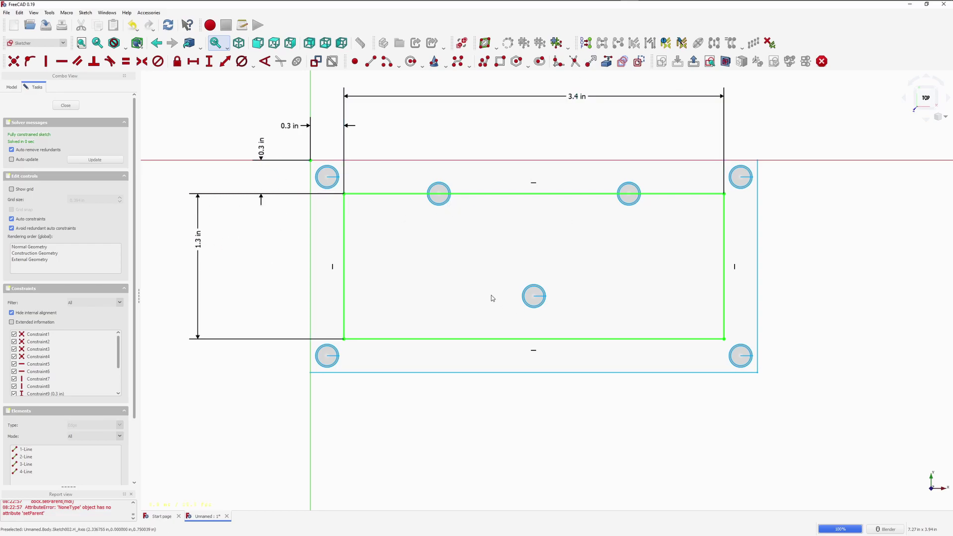
{"action": "scroll", "coordinate": [521, 173], "scroll_direction": "up", "scroll_amount": 2}
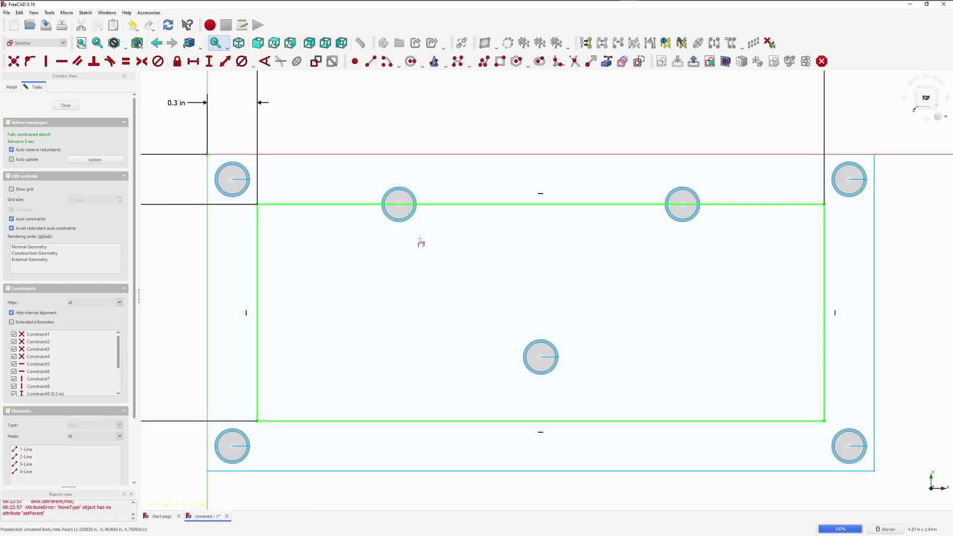
{"action": "left_click", "coordinate": [408, 217]}
{"action": "right_click", "coordinate": [418, 221]}
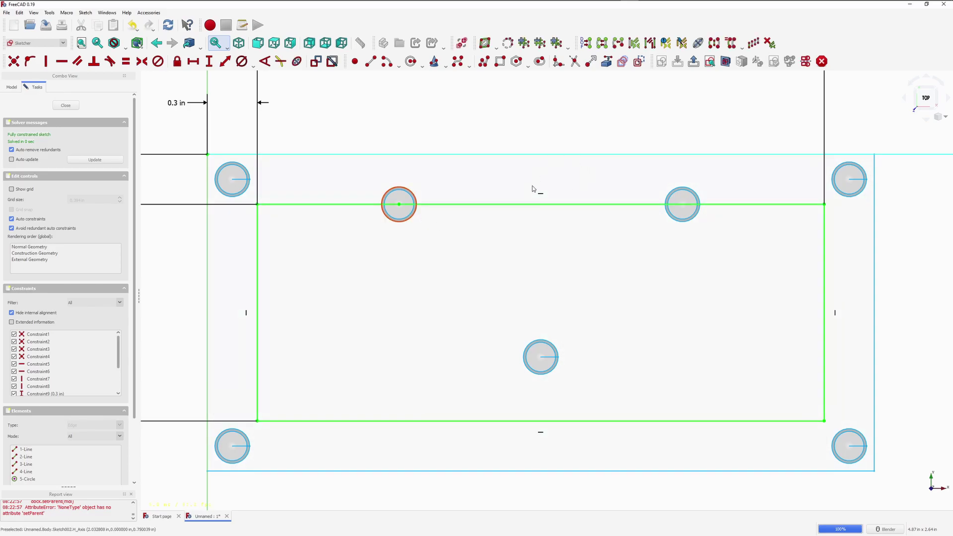
{"action": "key", "text": "Delete"}
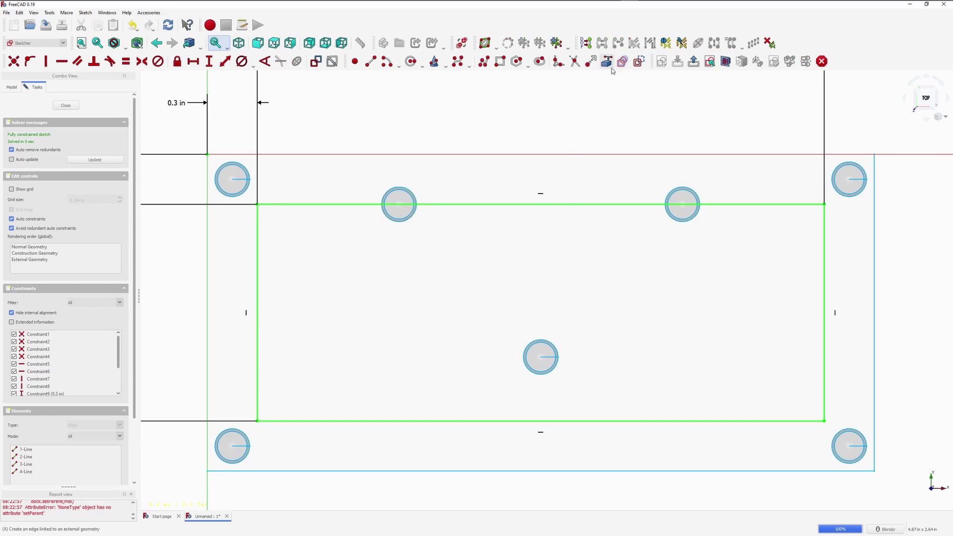
Link the inner circular edges of the two holes on the rectangle's upper side and of the middle hole as external geometry.
{"action": "scroll", "coordinate": [399, 215], "scroll_direction": "up", "scroll_amount": 6}
{"action": "left_click", "coordinate": [407, 220]}
{"action": "scroll", "coordinate": [453, 234], "scroll_direction": "down", "scroll_amount": 6}
{"action": "scroll", "coordinate": [661, 236], "scroll_direction": "up", "scroll_amount": 5}
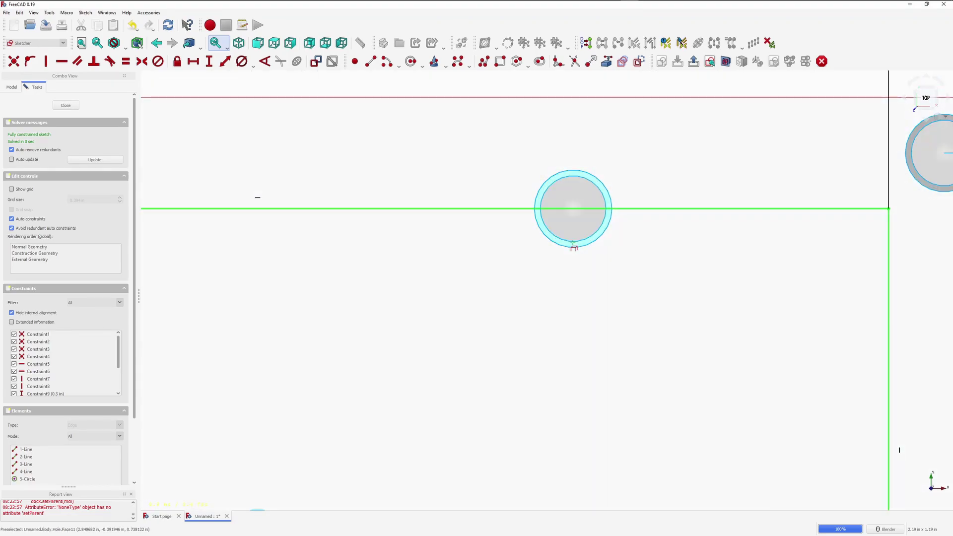
{"action": "left_click", "coordinate": [574, 247]}
{"action": "left_click", "coordinate": [578, 245]}
{"action": "scroll", "coordinate": [476, 231], "scroll_direction": "down", "scroll_amount": 6}
{"action": "scroll", "coordinate": [435, 286], "scroll_direction": "up", "scroll_amount": 3}
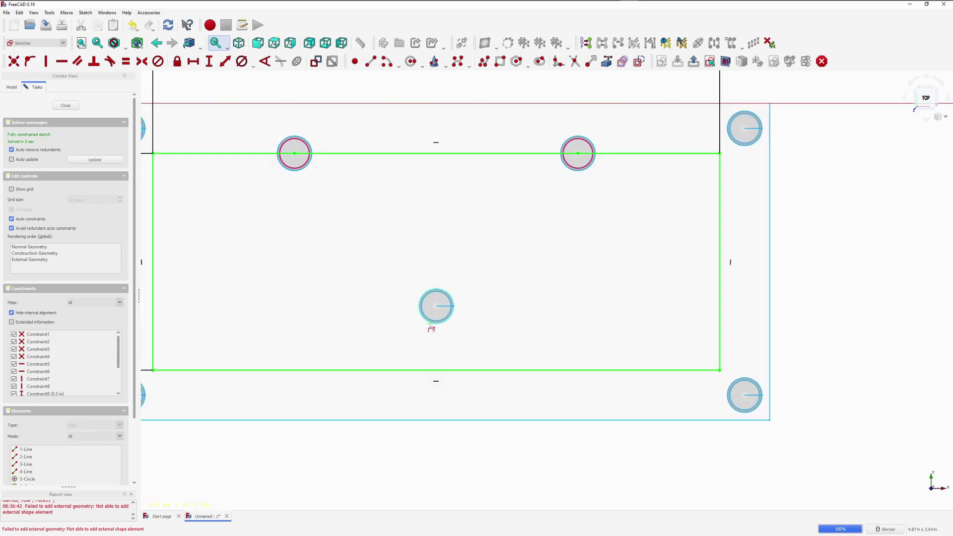
{"action": "scroll", "coordinate": [432, 326], "scroll_direction": "up", "scroll_amount": 2}
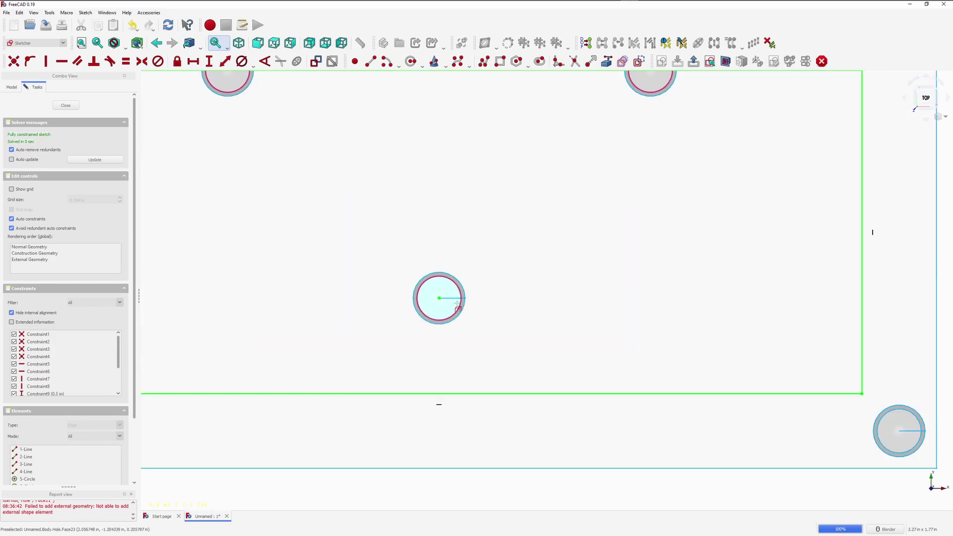
{"action": "left_click", "coordinate": [445, 282]}
{"action": "scroll", "coordinate": [512, 288], "scroll_direction": "down", "scroll_amount": 4}
{"action": "scroll", "coordinate": [415, 225], "scroll_direction": "up", "scroll_amount": 2}
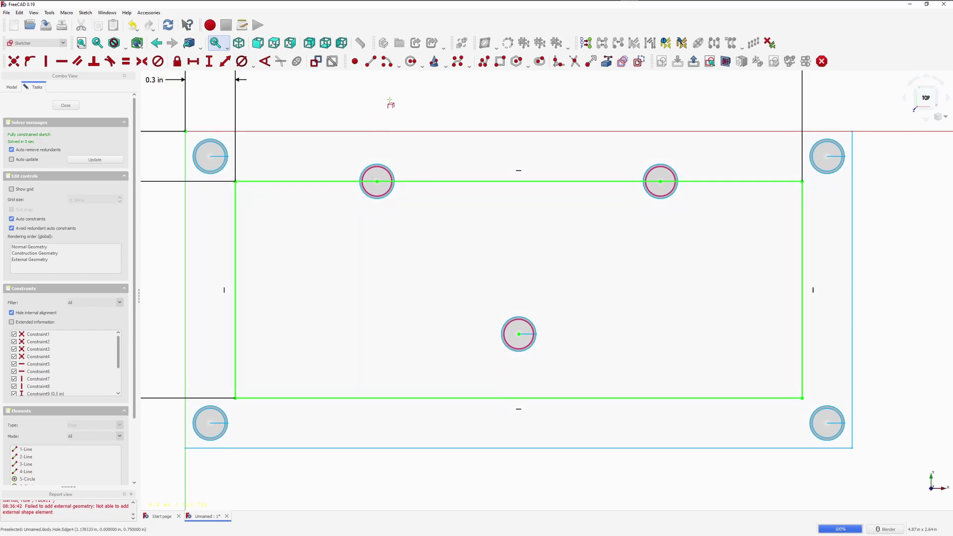
Draw circles centred on the three linked holes, with radii about 0.48 in at the upper-left hole and 0.39 in at the middle hole.
{"action": "left_click", "coordinate": [411, 61]}
{"action": "left_click", "coordinate": [378, 182]}
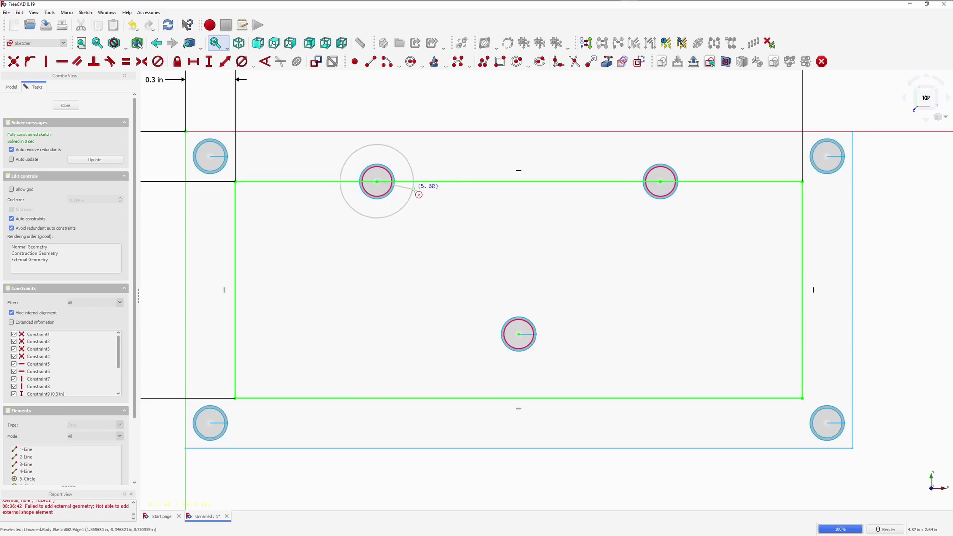
{"action": "left_click", "coordinate": [432, 132]}
{"action": "left_click", "coordinate": [660, 182]}
{"action": "left_click", "coordinate": [674, 119]}
{"action": "left_click", "coordinate": [518, 334]}
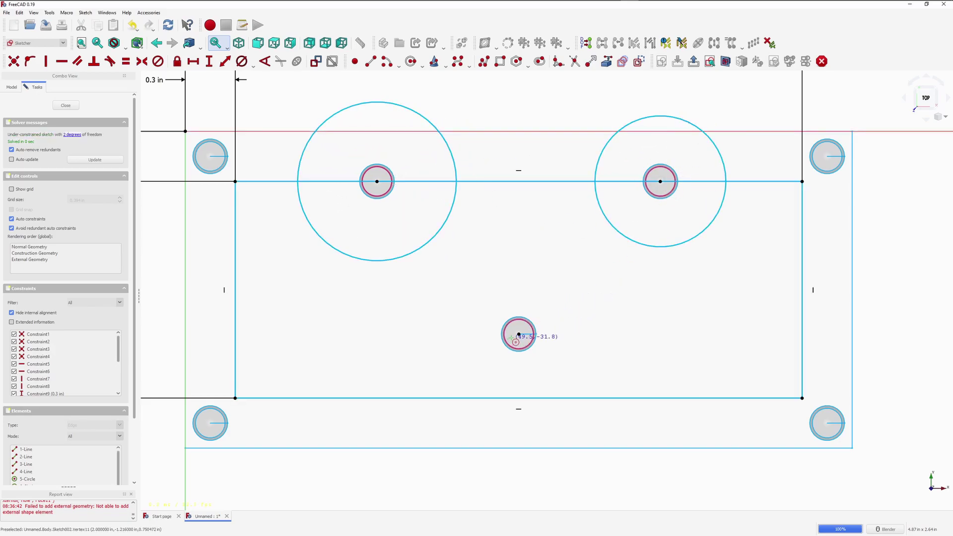
{"action": "left_click", "coordinate": [564, 288]}
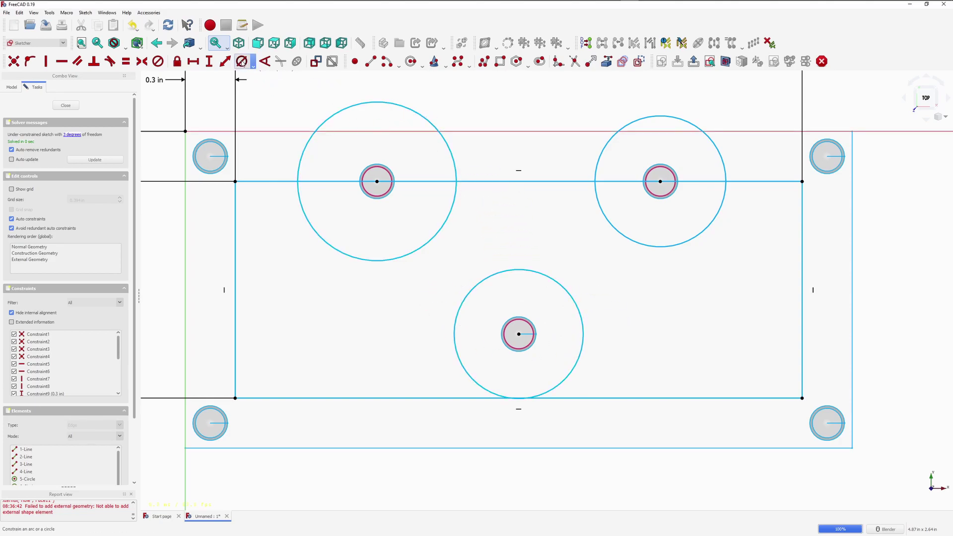
Constrain the radius of the circle around the upper-left linked hole to 0.313 in and of the middle hole's circle to 0.188 in.
{"action": "left_click", "coordinate": [253, 65]}
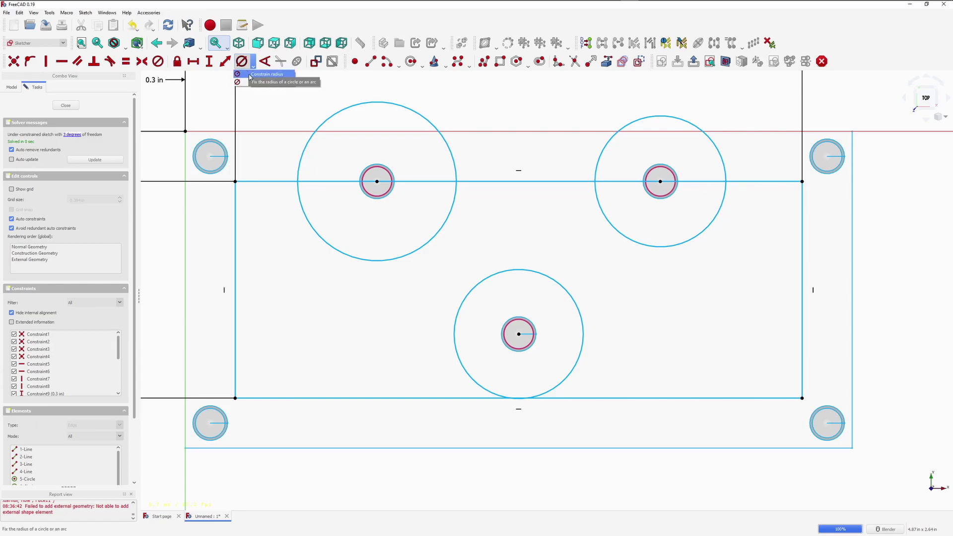
{"action": "left_click", "coordinate": [254, 75]}
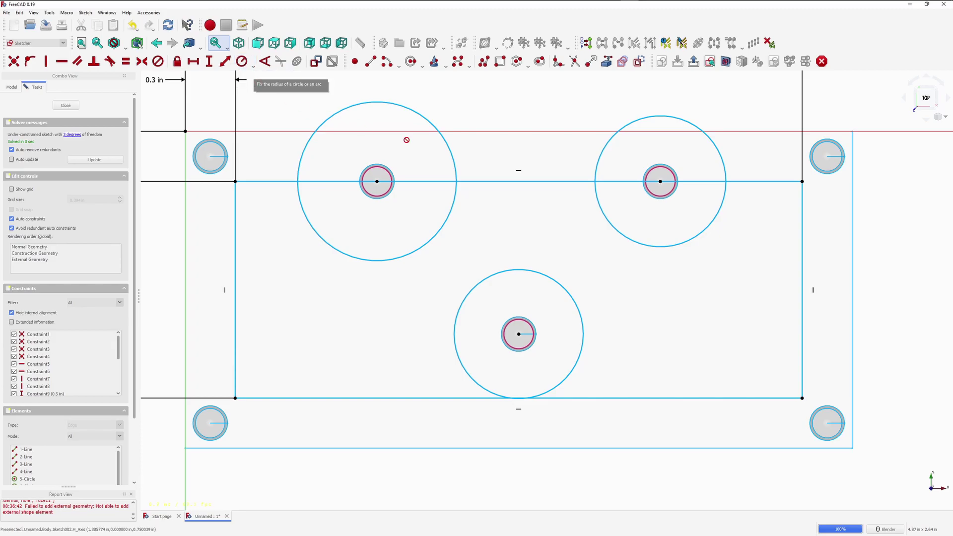
{"action": "left_click", "coordinate": [452, 149]}
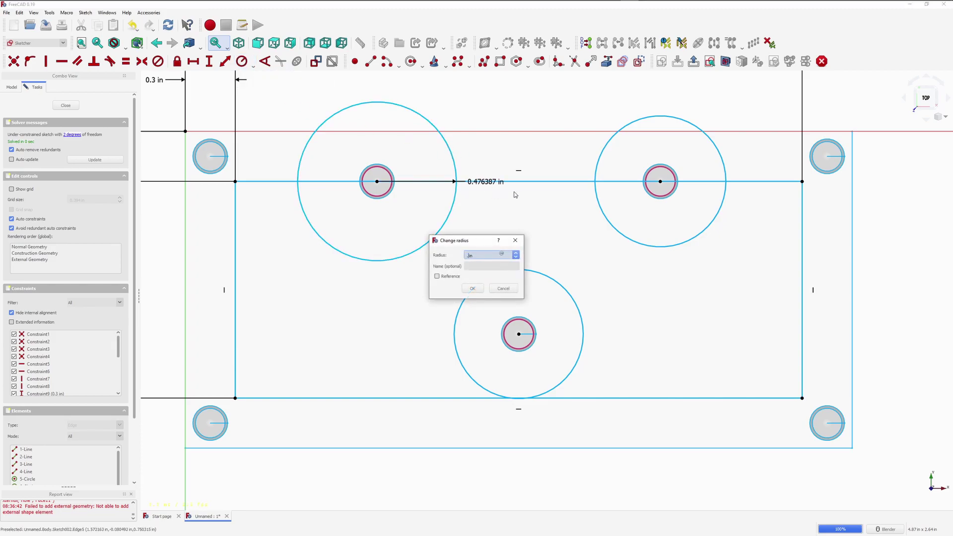
{"action": "type", "text": ".313"}
{"action": "key", "text": "Return"}
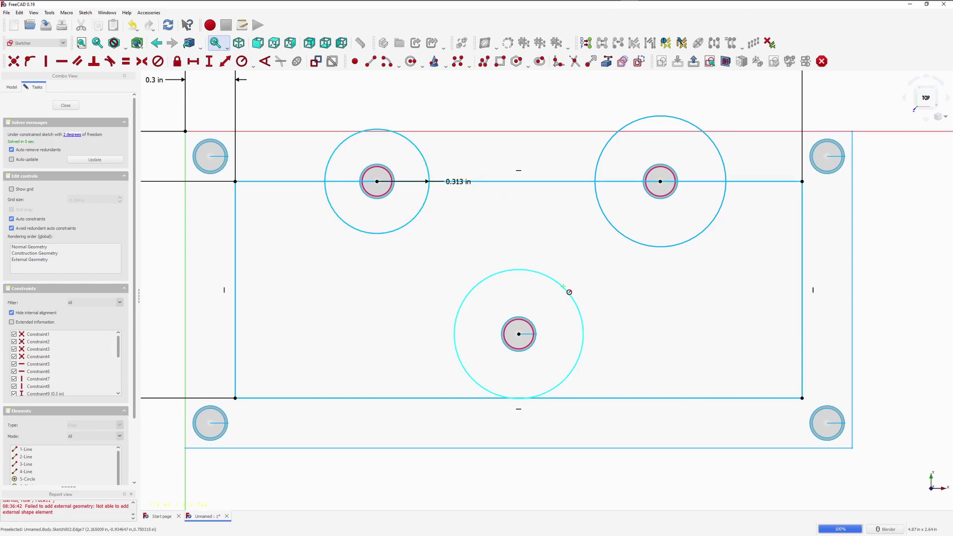
{"action": "left_click", "coordinate": [566, 290]}
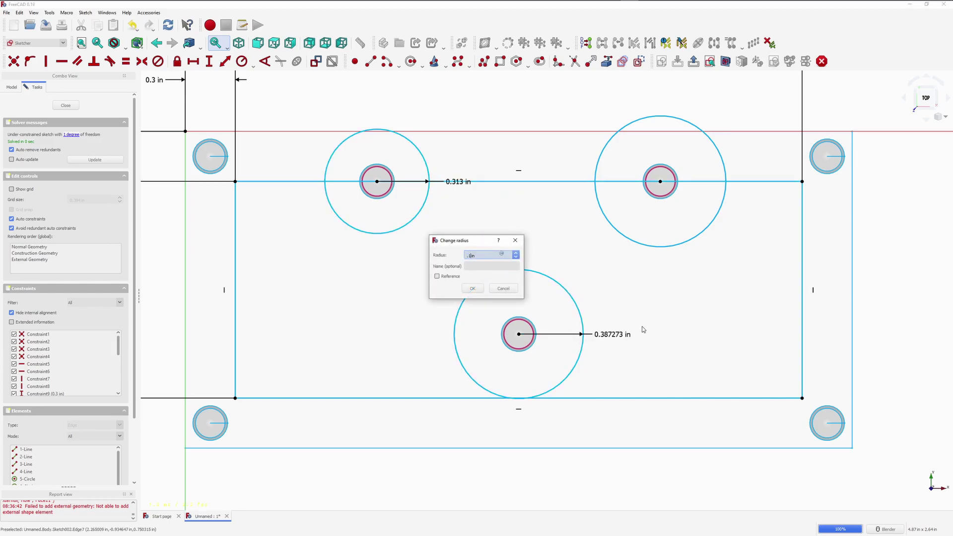
{"action": "type", "text": ".188"}
{"action": "key", "text": "Return"}
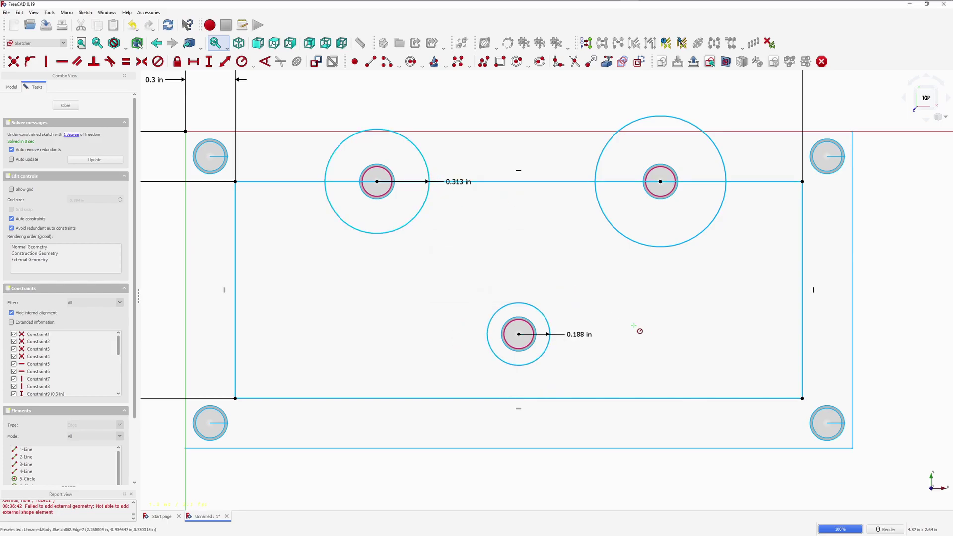
Make the circle around the upper-right linked hole equal to the circle around the upper-left linked hole.
{"action": "left_click", "coordinate": [423, 208]}
{"action": "left_click", "coordinate": [602, 215]}
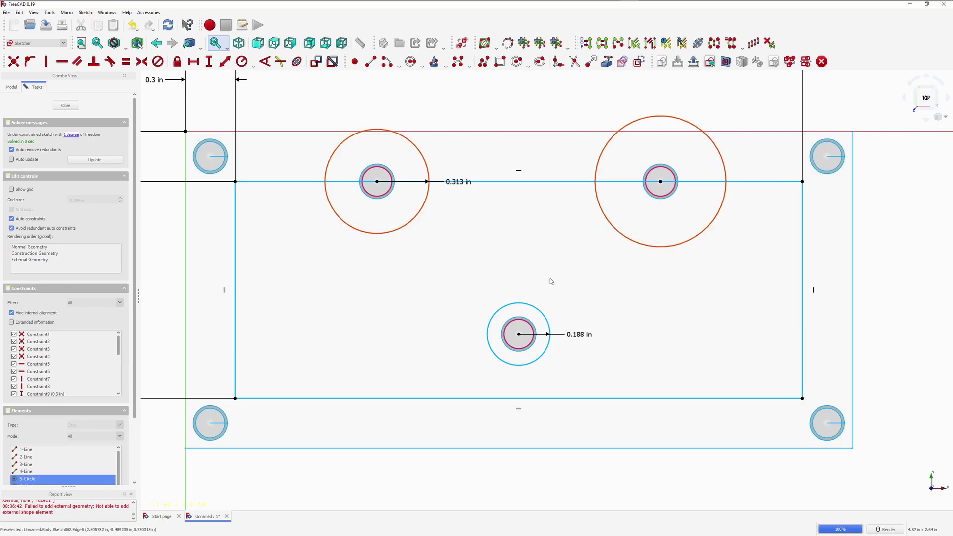
{"action": "left_click", "coordinate": [126, 61]}
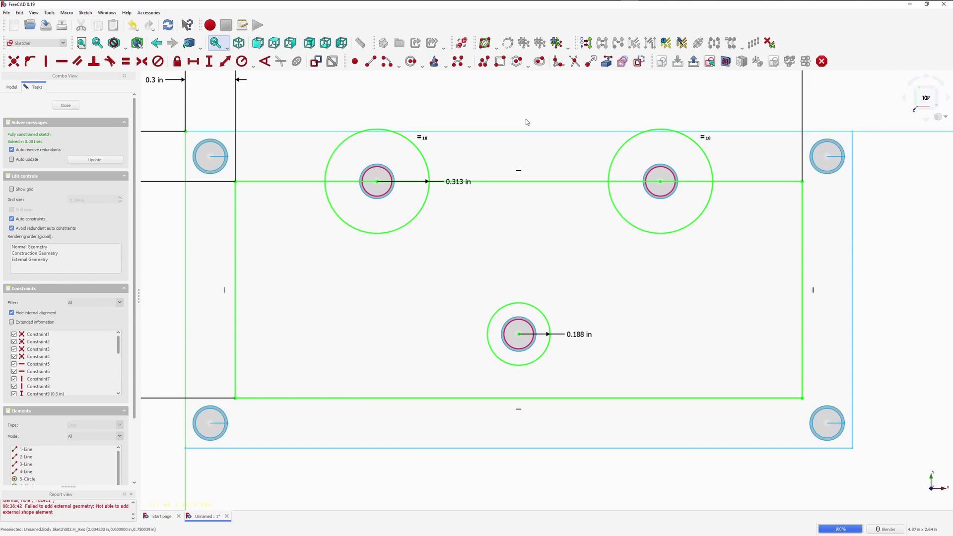
Trim away the upper halves of the two upper circles and the rectangle's upper edge inside them, leaving semicircular recesses.
{"action": "left_click", "coordinate": [574, 65]}
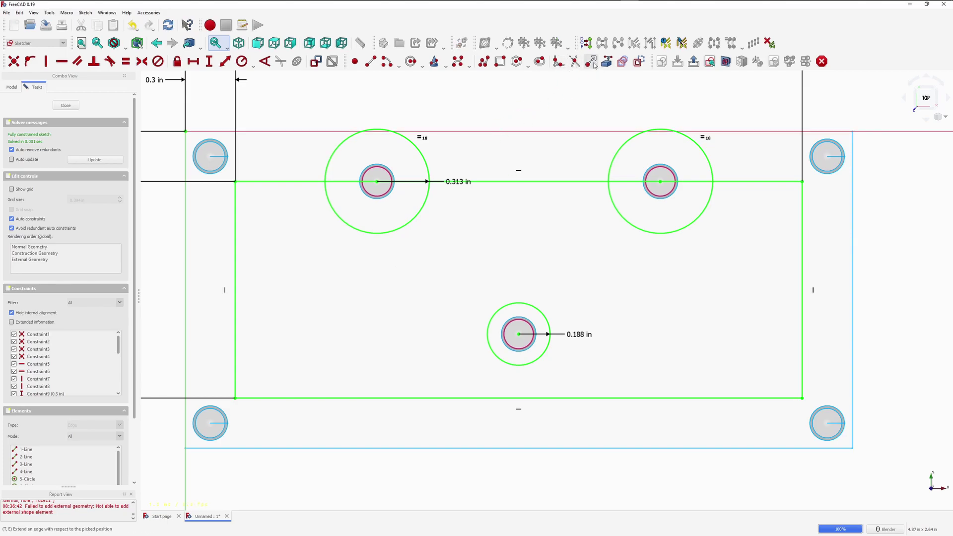
{"action": "left_click", "coordinate": [346, 145]}
{"action": "left_click", "coordinate": [624, 145]}
{"action": "left_click", "coordinate": [629, 182]}
{"action": "left_click", "coordinate": [410, 182]}
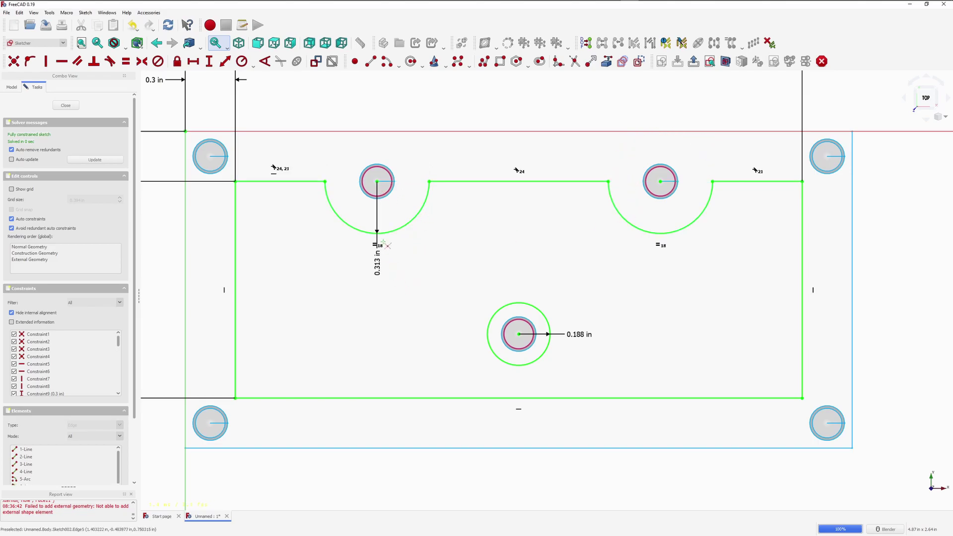
Draw two slanted lines diverging downward from either side of the middle hole's circle to below the rectangle's lower edge.
{"action": "scroll", "coordinate": [337, 171], "scroll_direction": "down", "scroll_amount": 2}
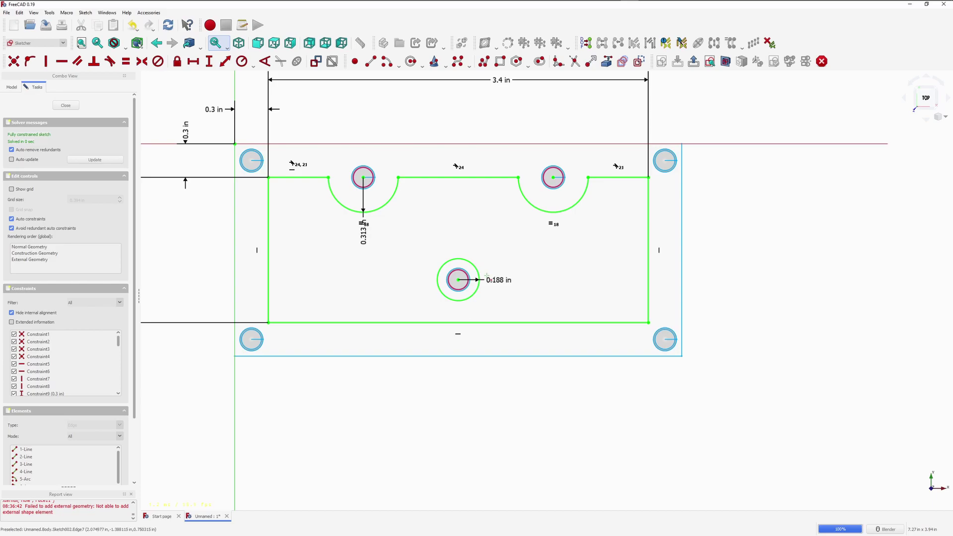
{"action": "scroll", "coordinate": [448, 288], "scroll_direction": "up", "scroll_amount": 2}
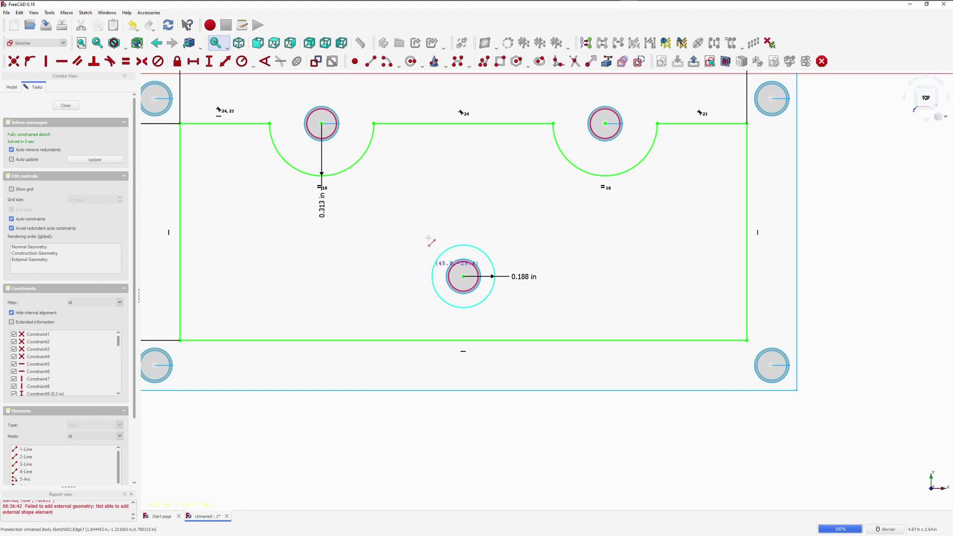
{"action": "left_click", "coordinate": [370, 61]}
{"action": "left_click", "coordinate": [436, 245]}
{"action": "left_click", "coordinate": [365, 363]}
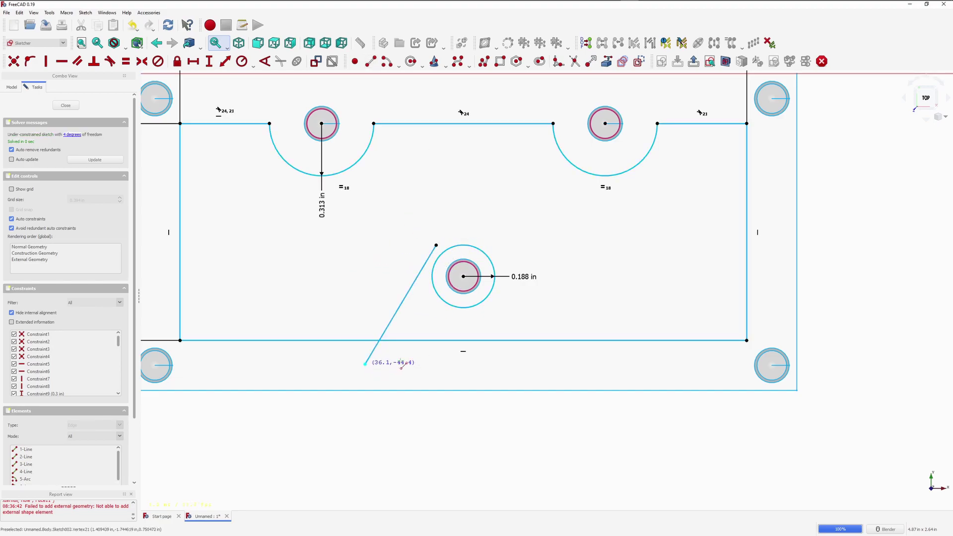
{"action": "left_click", "coordinate": [501, 246]}
{"action": "left_click", "coordinate": [572, 354]}
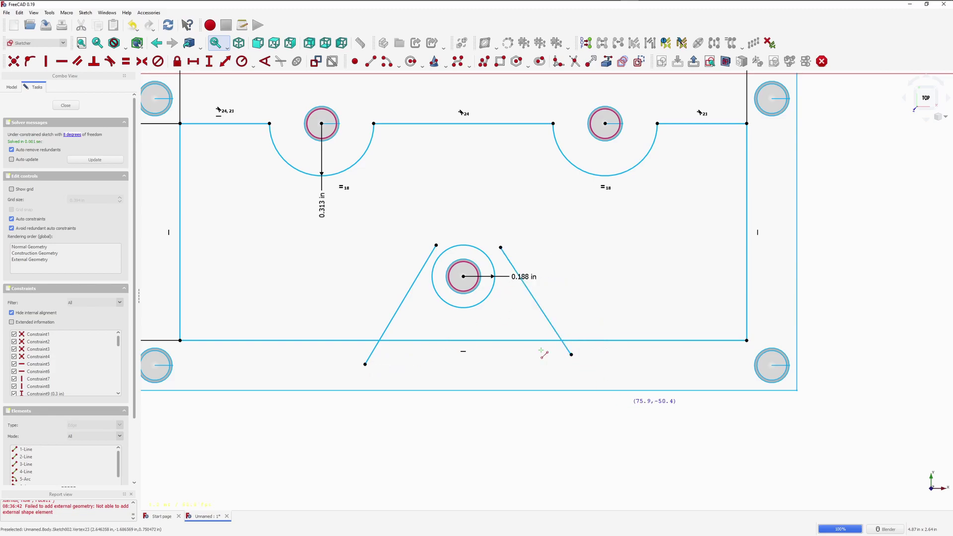
{"action": "right_click", "coordinate": [386, 235]}
Constrain the upper endpoints of both slanted lines tangent to the circle around the middle hole.
{"action": "left_click", "coordinate": [436, 246]}
{"action": "left_click", "coordinate": [442, 255]}
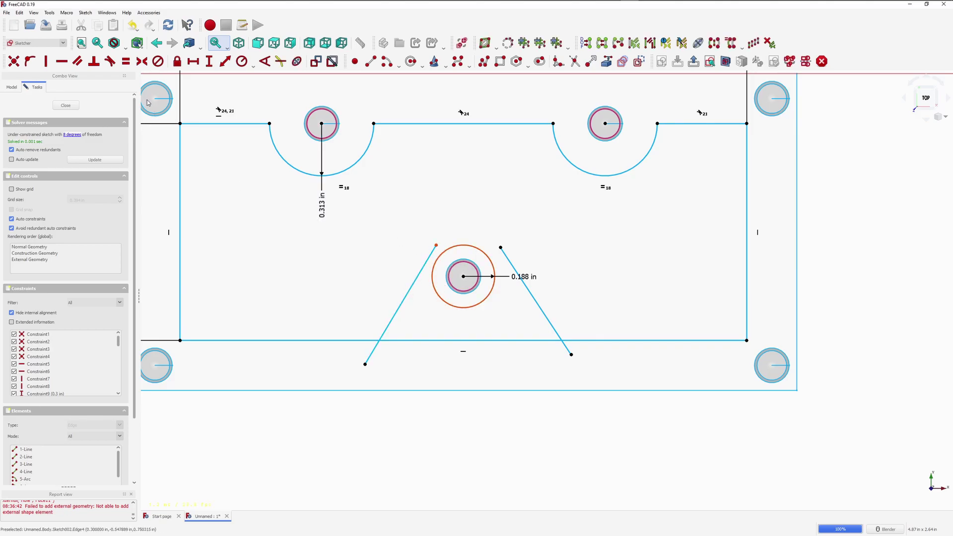
{"action": "left_click", "coordinate": [110, 61]}
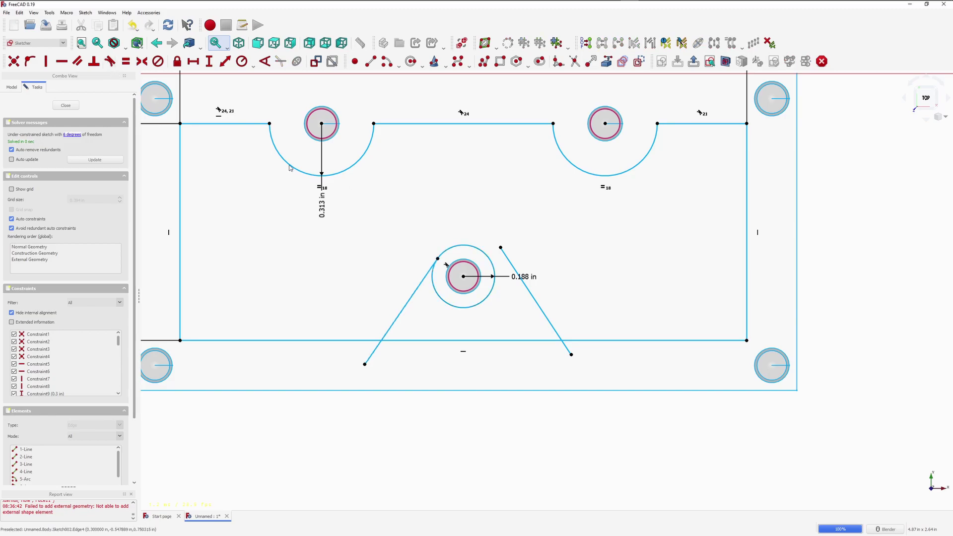
{"action": "left_click", "coordinate": [489, 260]}
{"action": "left_click", "coordinate": [501, 247]}
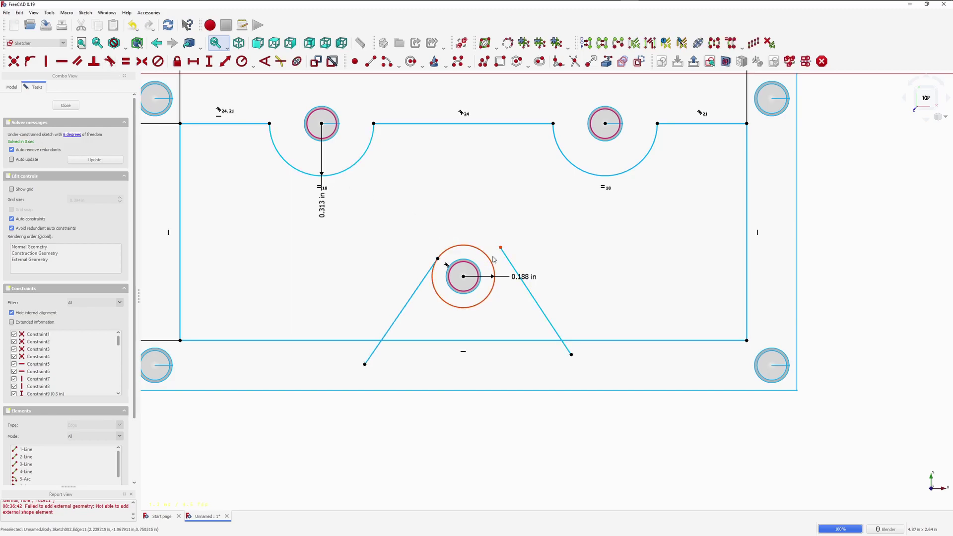
{"action": "left_click", "coordinate": [110, 61]}
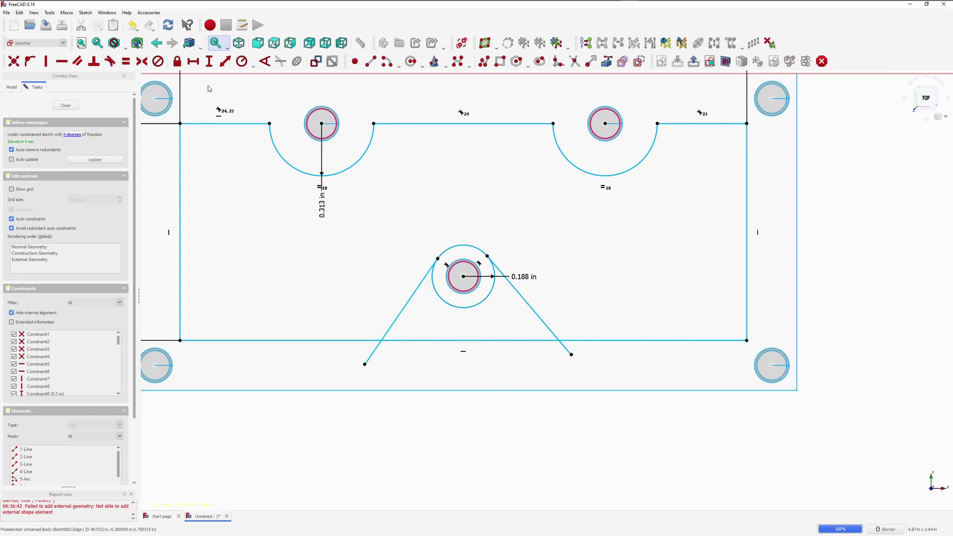
Constrain each slanted line at 45° to the rectangle's lower edge.
{"action": "left_click", "coordinate": [265, 61]}
{"action": "left_click", "coordinate": [427, 340]}
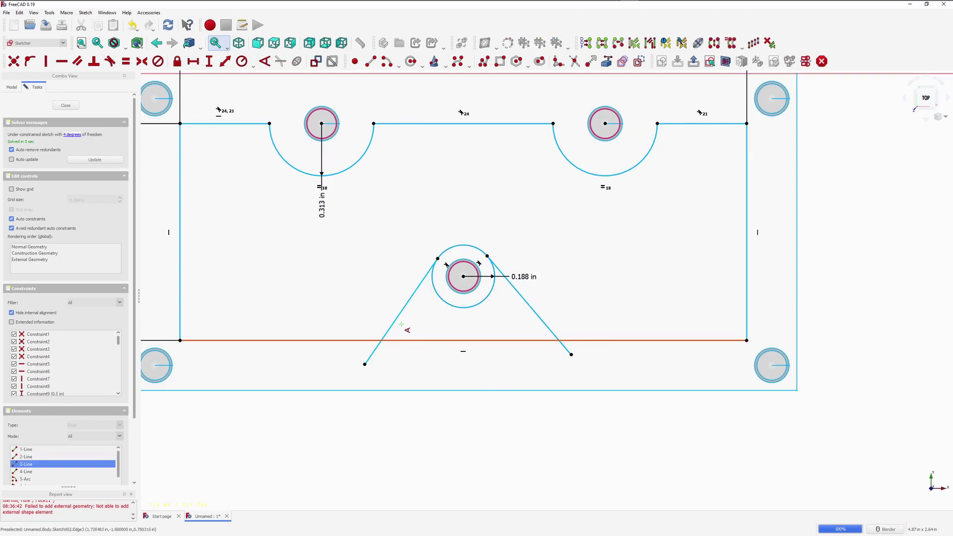
{"action": "left_click", "coordinate": [397, 319]}
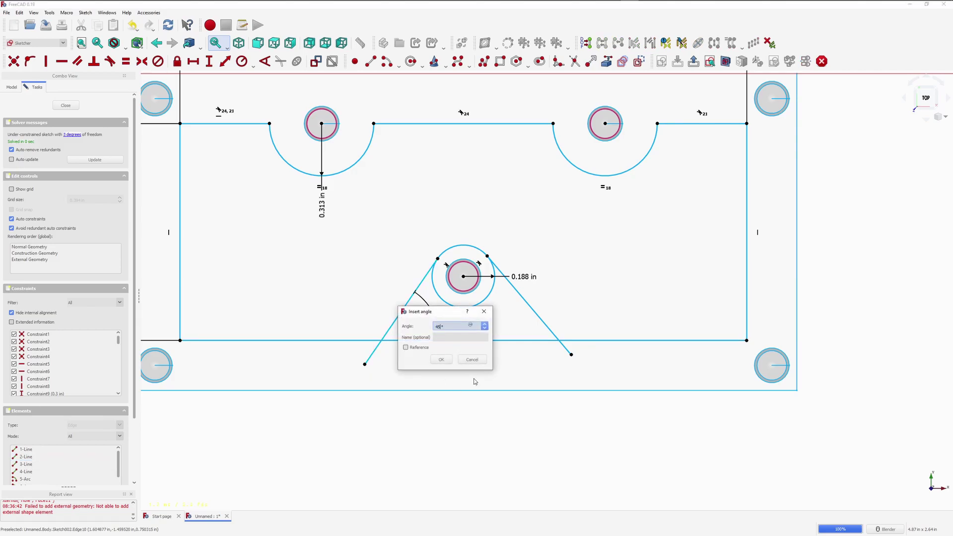
{"action": "type", "text": "45"}
{"action": "key", "text": "Return"}
{"action": "left_click", "coordinate": [532, 340]}
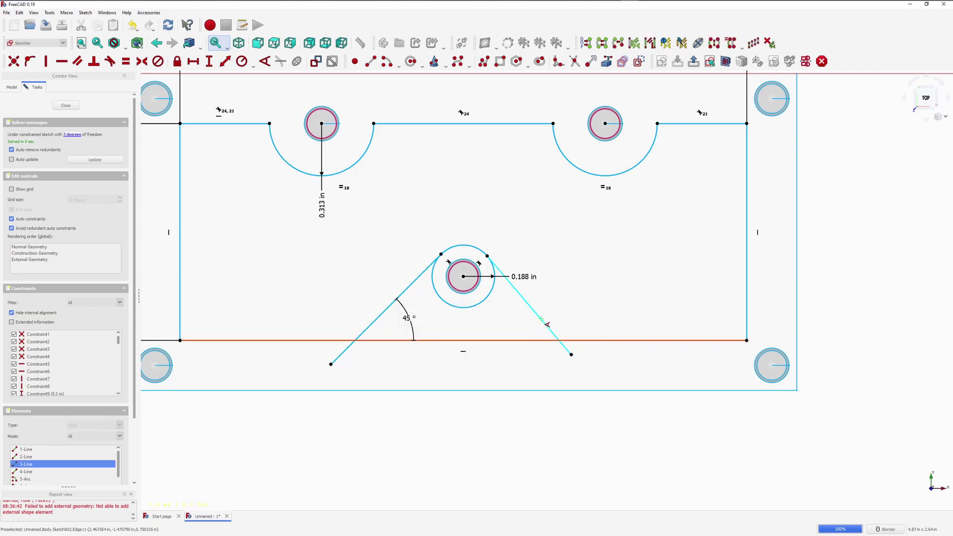
{"action": "left_click", "coordinate": [544, 323]}
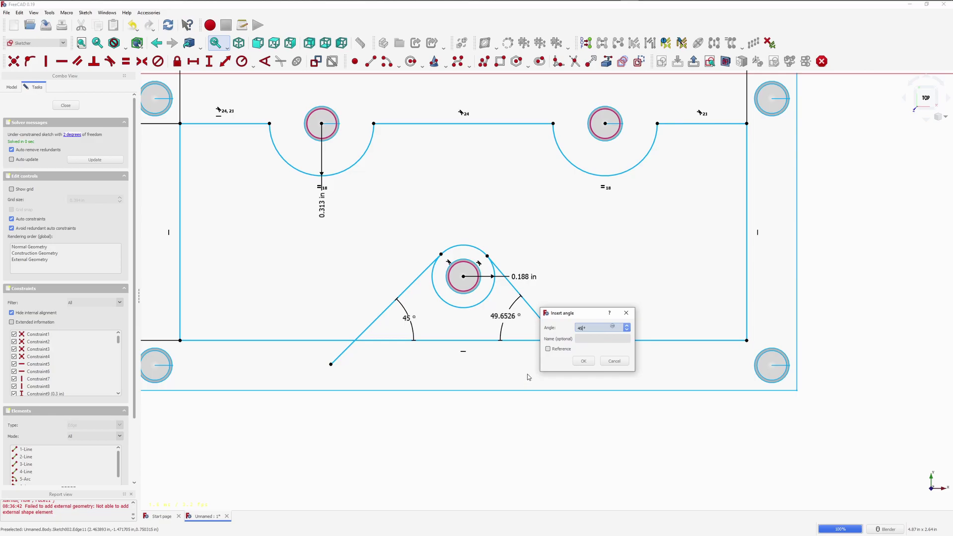
{"action": "type", "text": "45"}
{"action": "key", "text": "Return"}
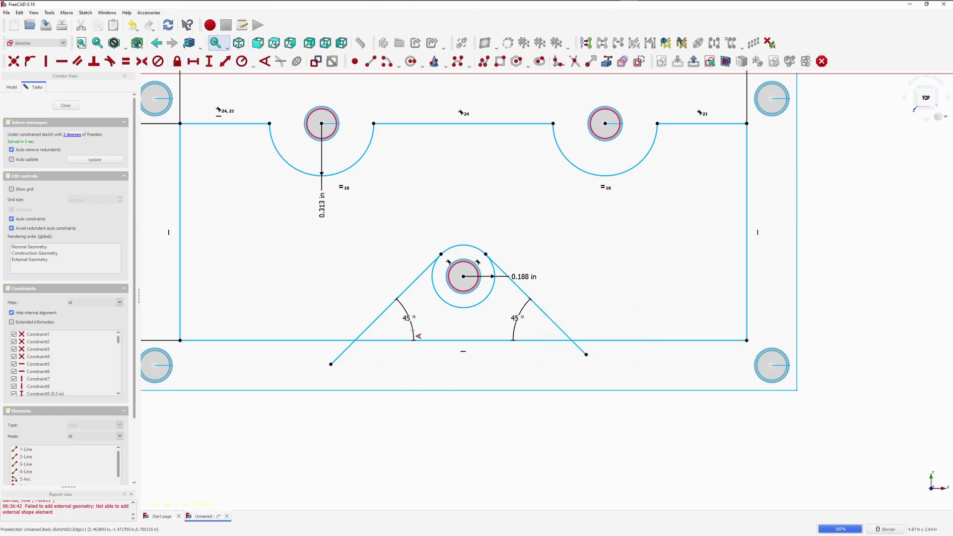
Trim the lower edge between the slanted lines, the line ends below that edge, and the lower part of the middle hole's circle.
{"action": "left_click", "coordinate": [575, 61]}
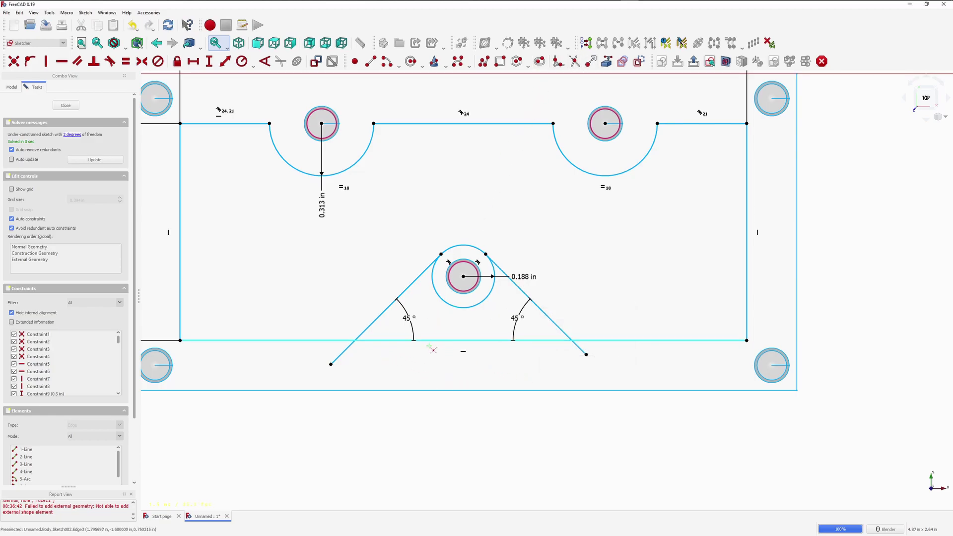
{"action": "left_click", "coordinate": [440, 341]}
{"action": "left_click", "coordinate": [342, 360]}
{"action": "left_click", "coordinate": [466, 309]}
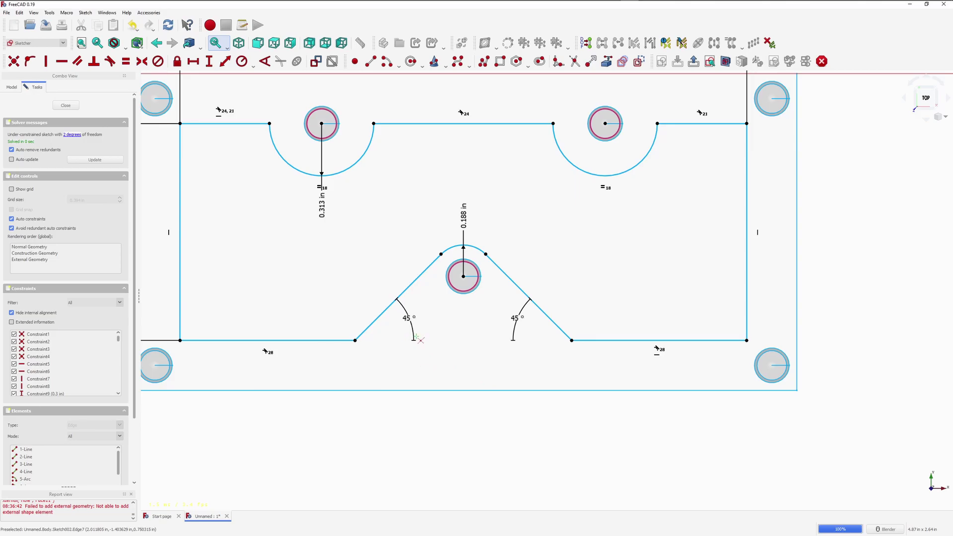
Draw a circle below the middle hole near the rectangle's lower edge and align its centre vertically with the hole's centre.
{"action": "scroll", "coordinate": [453, 309], "scroll_direction": "down", "scroll_amount": 2}
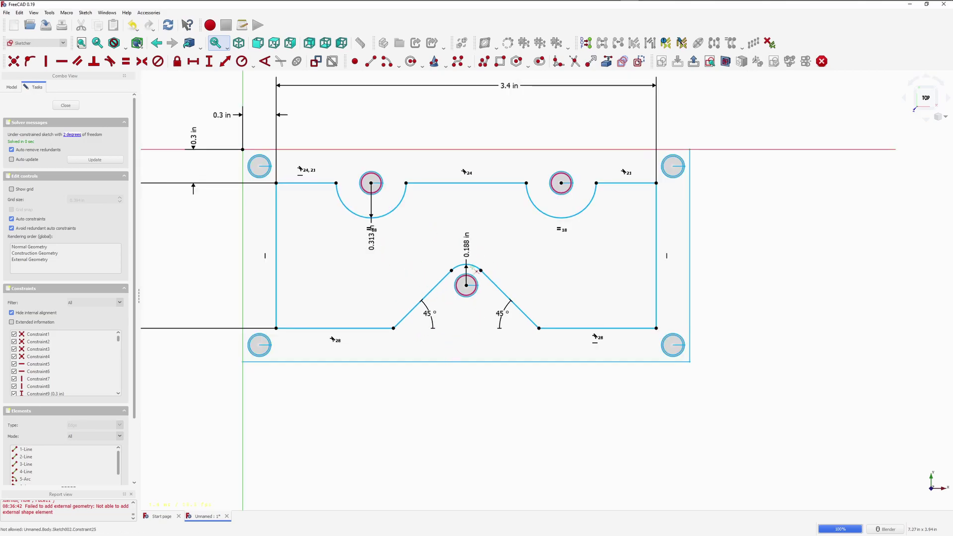
{"action": "left_click", "coordinate": [410, 61]}
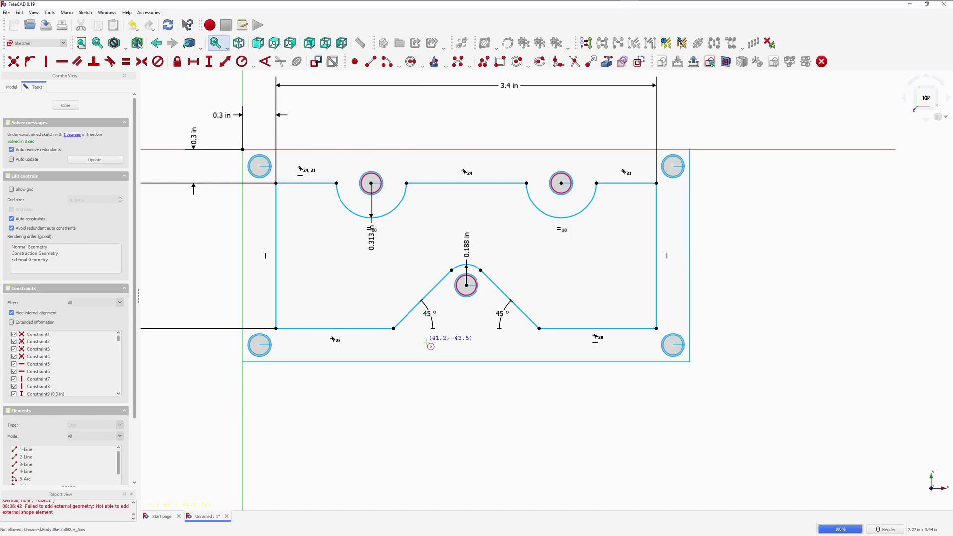
{"action": "left_click", "coordinate": [482, 335]}
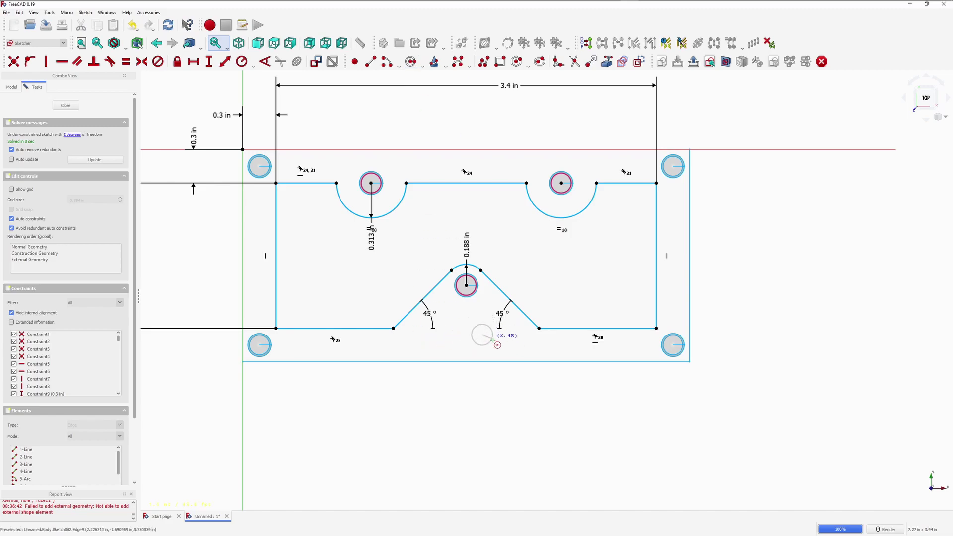
{"action": "left_click", "coordinate": [498, 344]}
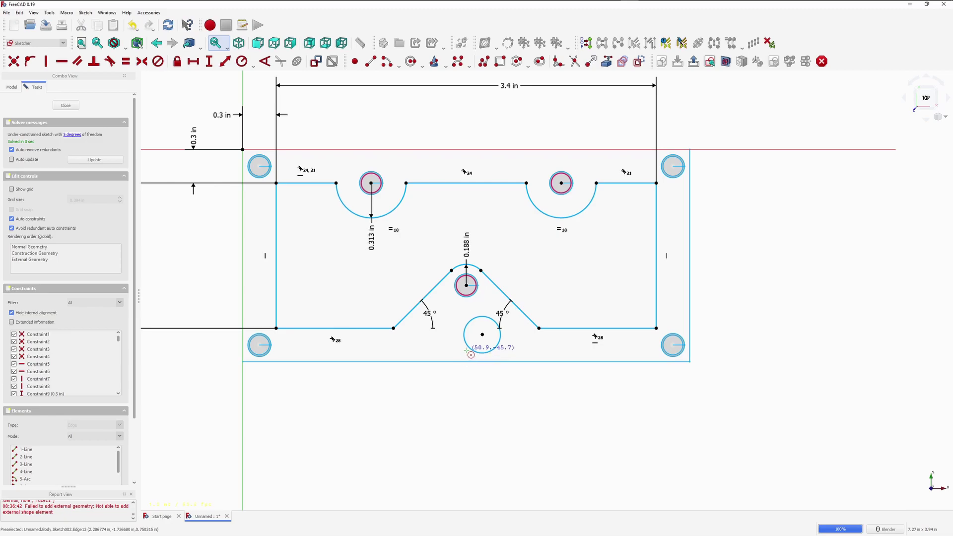
{"action": "right_click", "coordinate": [483, 335]}
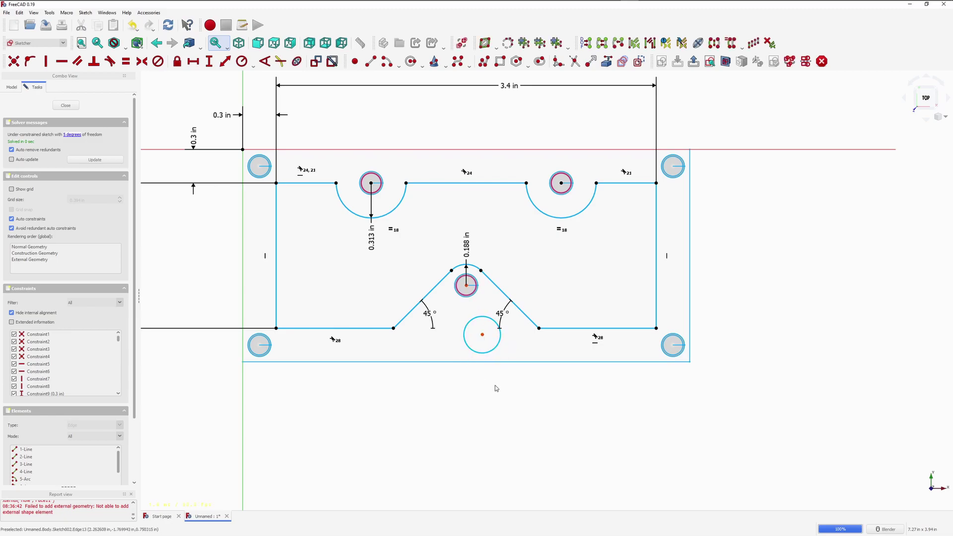
{"action": "key", "text": "v"}
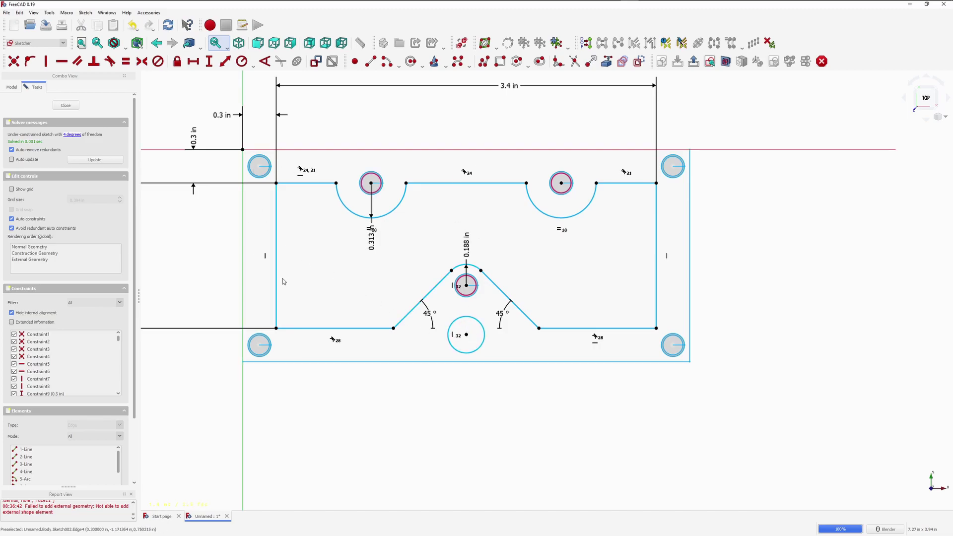
Constrain the new lower circle's centre 1.65 in vertically from the origin and its radius to 0.195 in.
{"action": "left_click", "coordinate": [242, 149]}
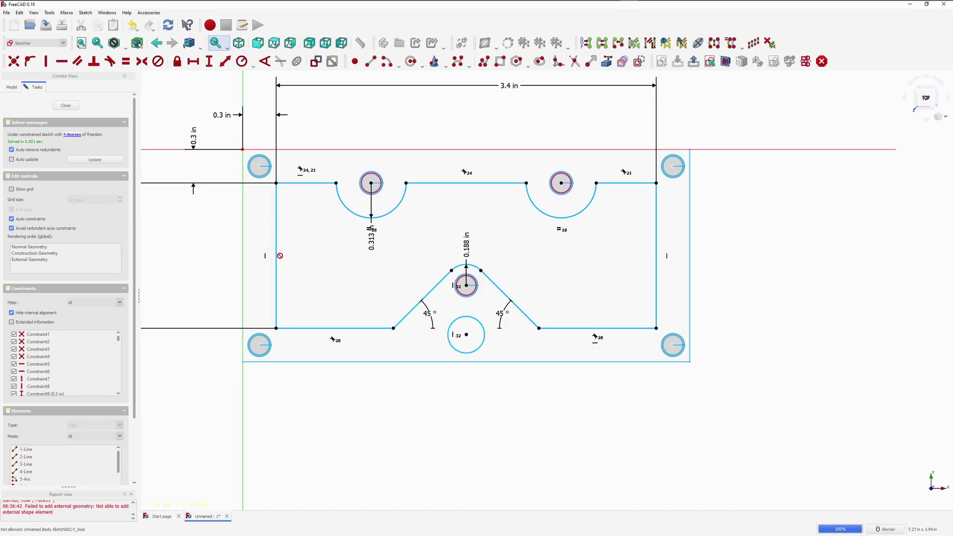
{"action": "left_click", "coordinate": [467, 334]}
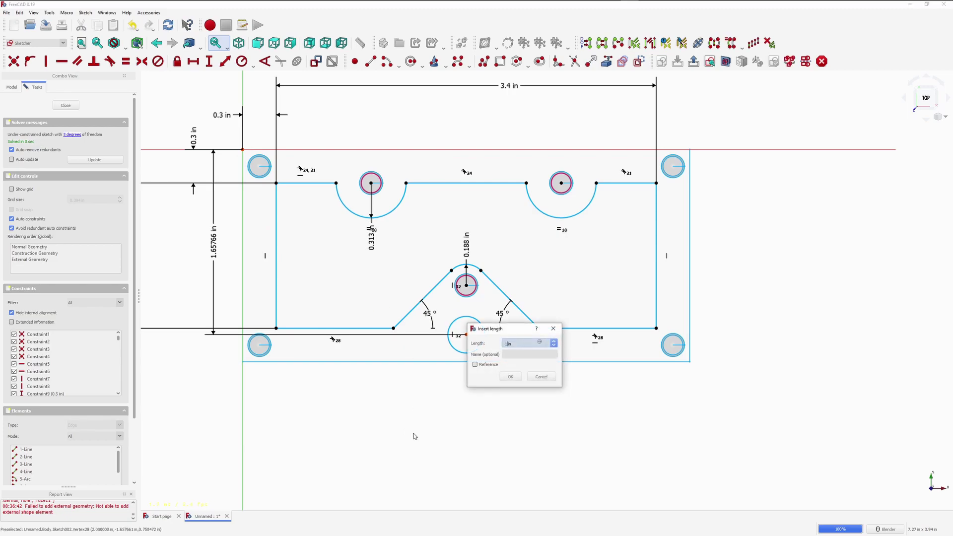
{"action": "key", "text": "Return"}
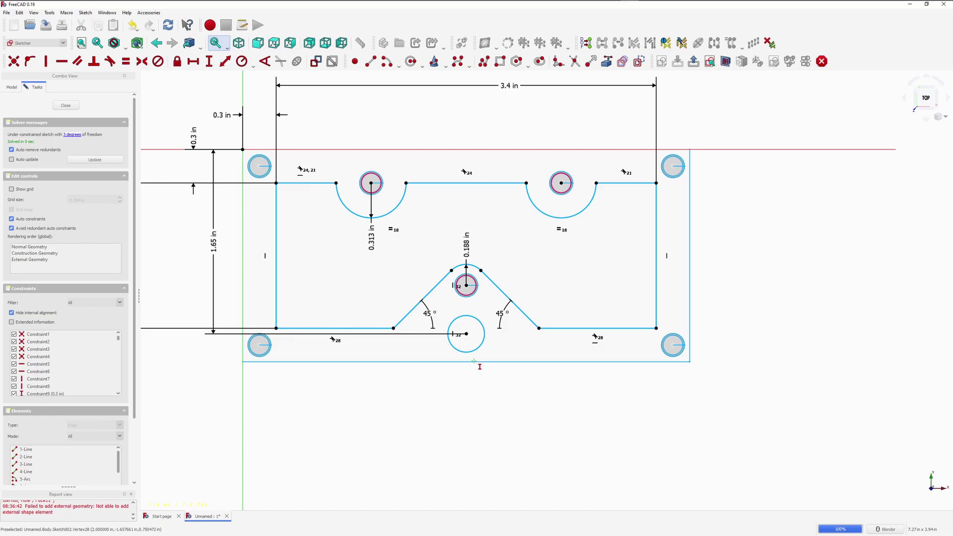
{"action": "left_click", "coordinate": [242, 61]}
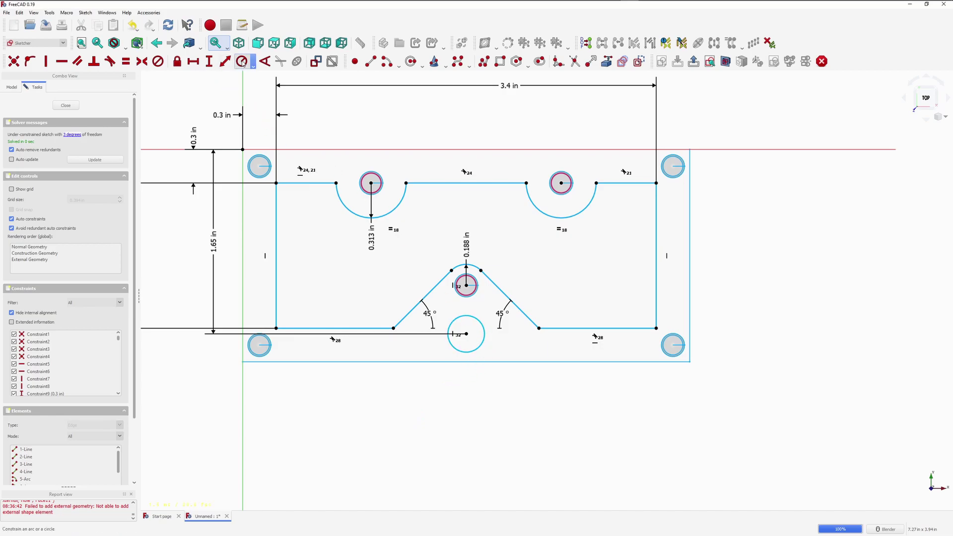
{"action": "left_click", "coordinate": [484, 336]}
{"action": "type", "text": ".195"}
{"action": "key", "text": "Return"}
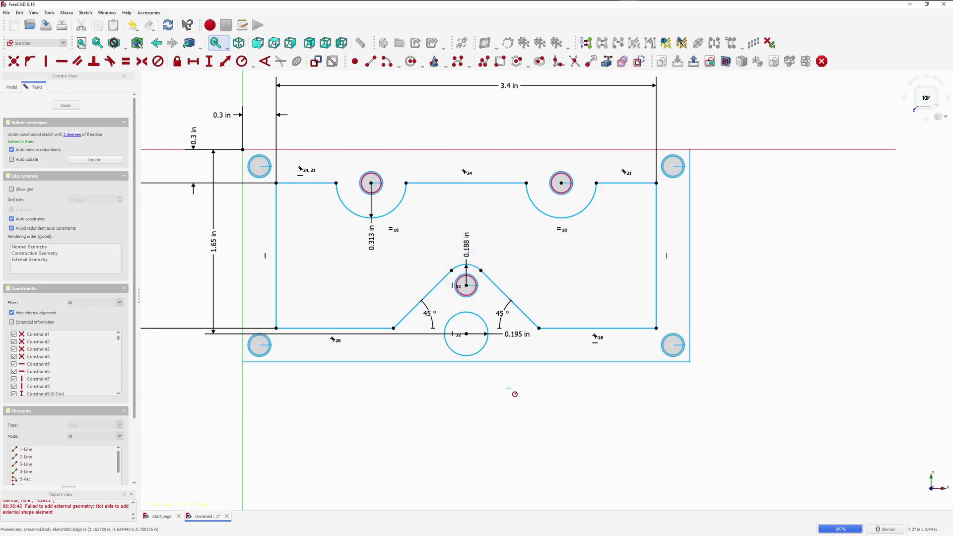
Draw two slanted lines diverging downward from either side of the 0.195 in circle to below the block's lower edge.
{"action": "scroll", "coordinate": [465, 372], "scroll_direction": "up", "scroll_amount": 2}
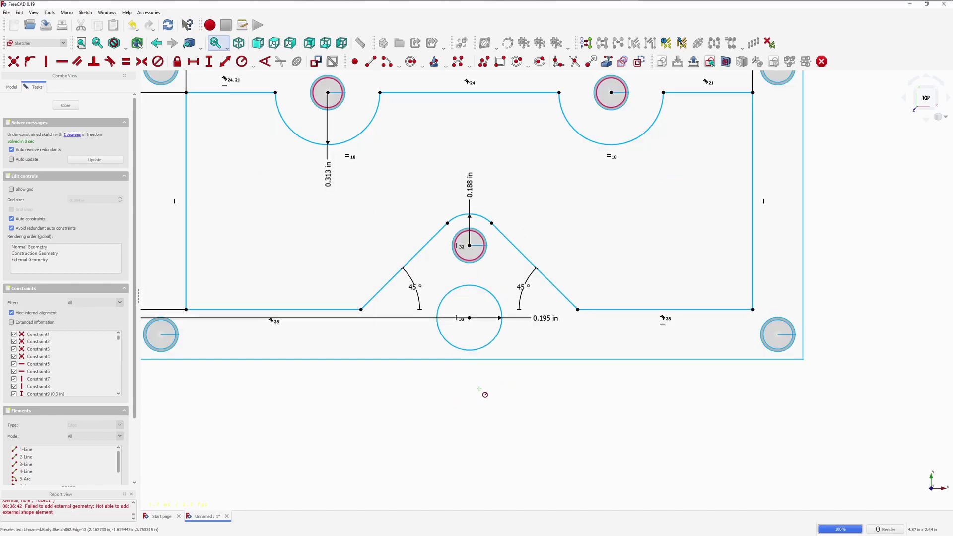
{"action": "left_click", "coordinate": [440, 292]}
{"action": "left_click", "coordinate": [381, 384]}
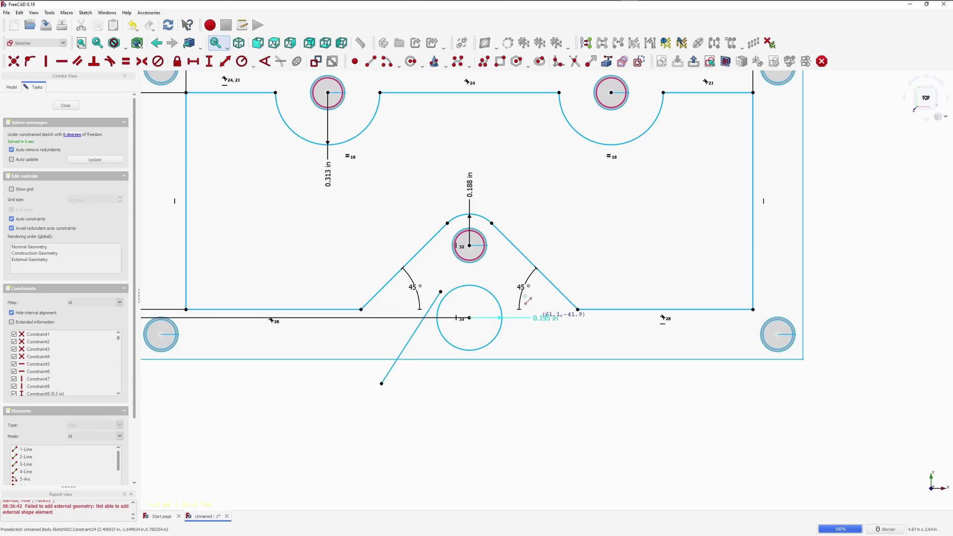
{"action": "left_click", "coordinate": [504, 295]}
{"action": "left_click", "coordinate": [577, 387]}
Make the upper end of each lower slanted line tangent to the 0.195 in circle.
{"action": "left_click", "coordinate": [440, 291]}
{"action": "left_click", "coordinate": [446, 297]}
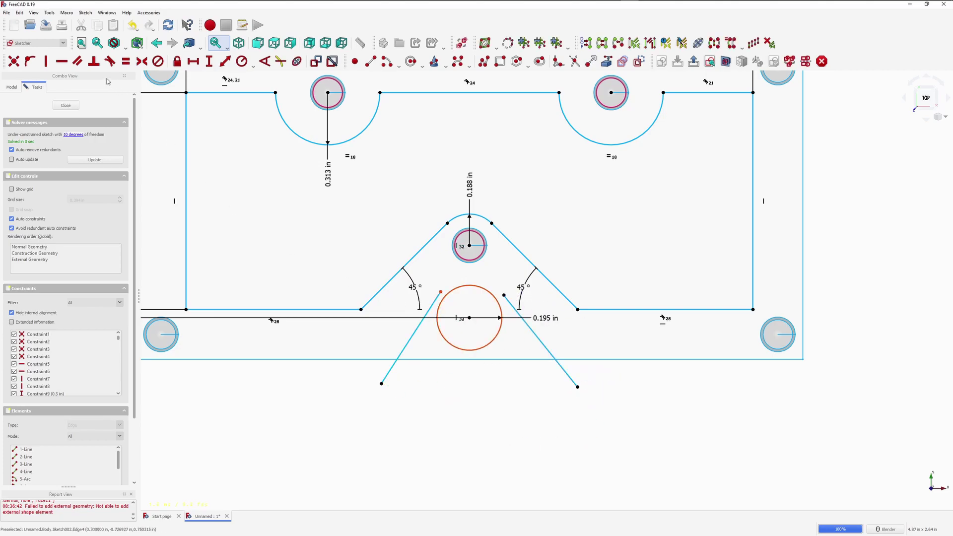
{"action": "left_click", "coordinate": [111, 61]}
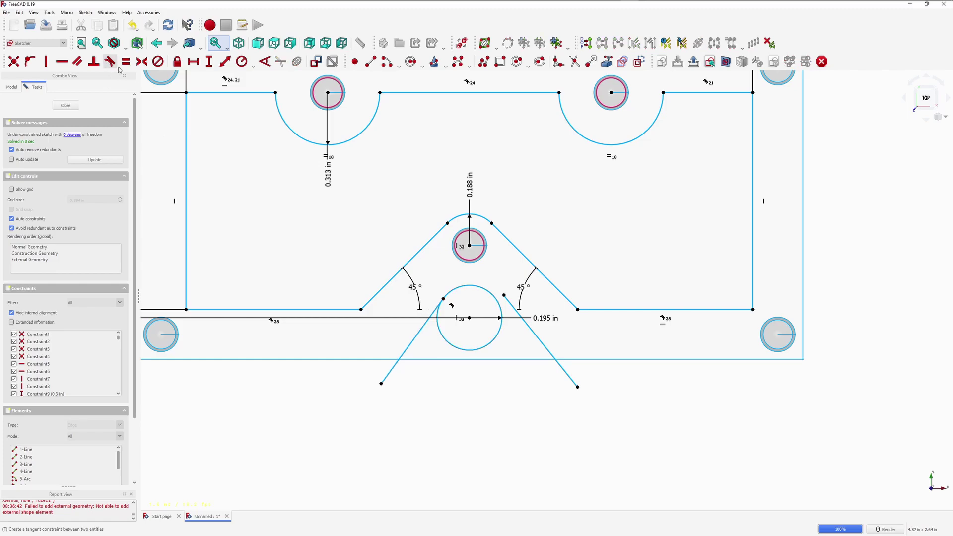
{"action": "left_click", "coordinate": [492, 295]}
{"action": "left_click", "coordinate": [504, 295]}
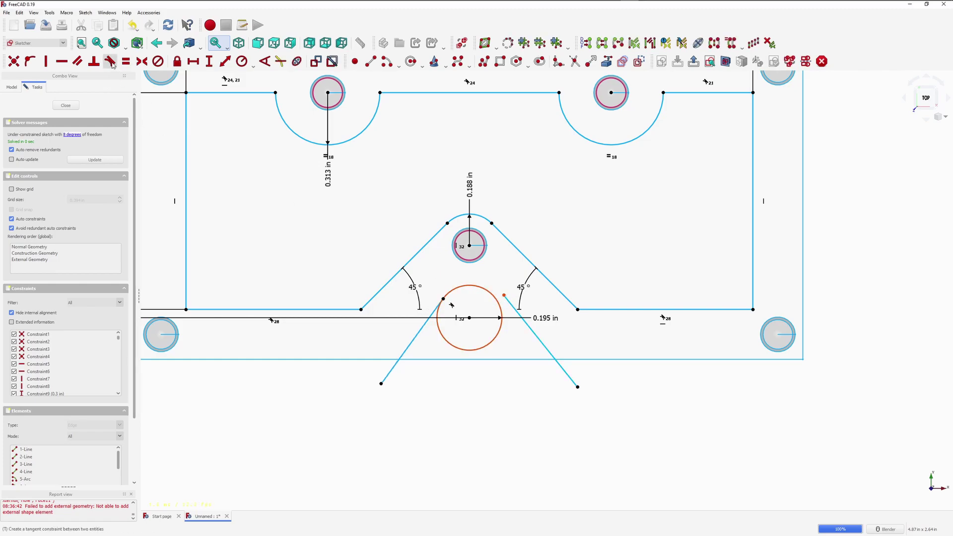
{"action": "left_click", "coordinate": [111, 62]}
Constrain each lower slanted line parallel to the 45° slanted line above it on the same side.
{"action": "left_click", "coordinate": [412, 349]}
{"action": "left_click", "coordinate": [388, 286]}
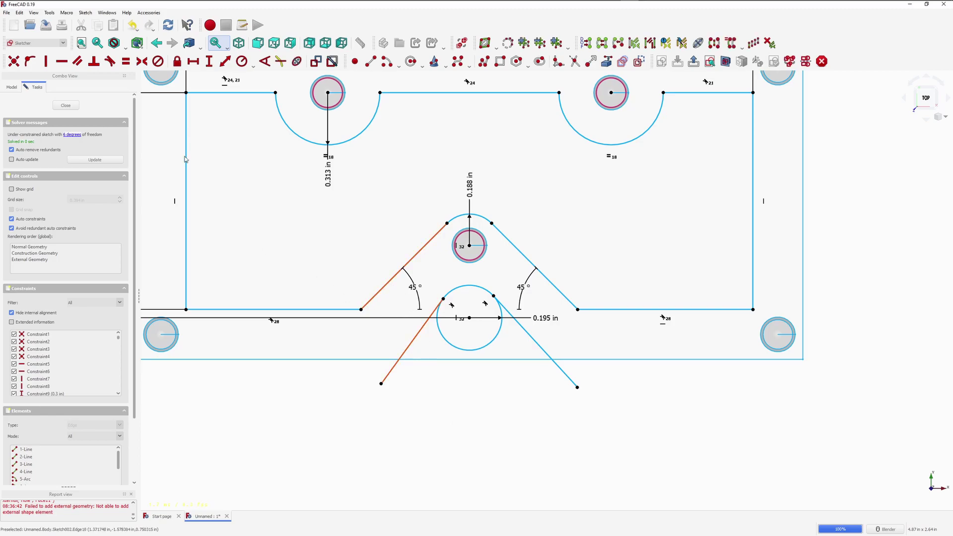
{"action": "left_click", "coordinate": [78, 61]}
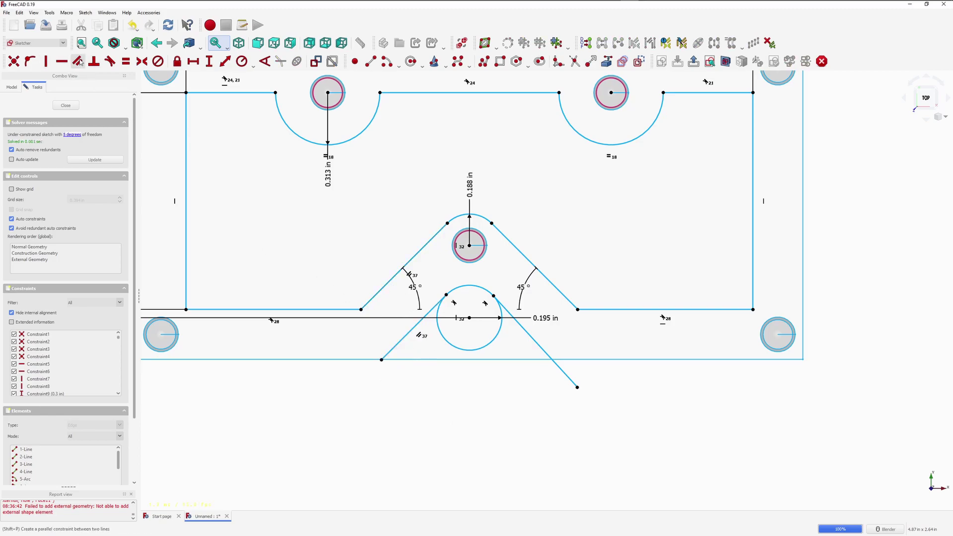
{"action": "left_click", "coordinate": [523, 327]}
{"action": "left_click", "coordinate": [556, 286]}
{"action": "left_click", "coordinate": [78, 61]}
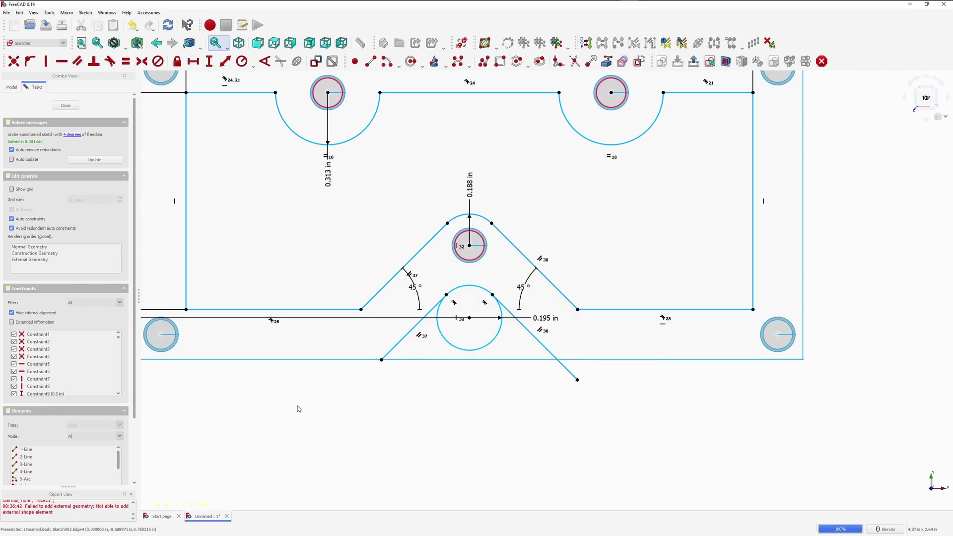
Extend the slanted lines' lower ends below the block and close them with a horizontal line joined coincidentally at both ends.
{"action": "left_click_drag", "start_coordinate": [384, 364], "coordinate": [368, 379]}
{"action": "left_click", "coordinate": [364, 377]}
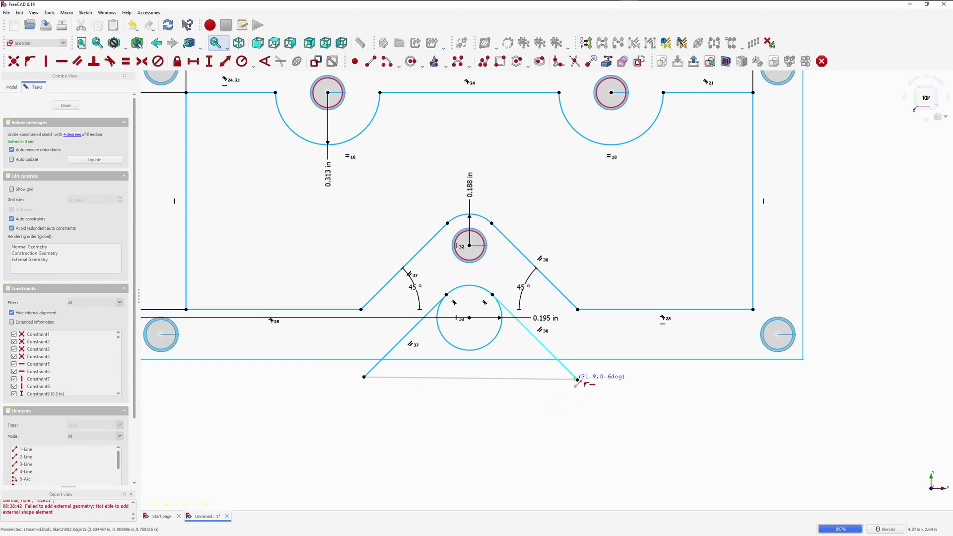
{"action": "left_click", "coordinate": [607, 377]}
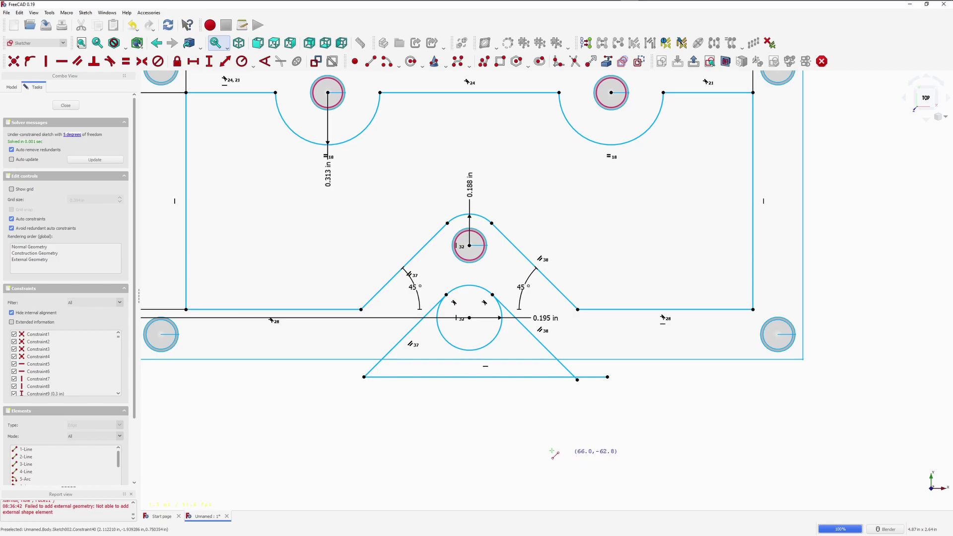
{"action": "right_click", "coordinate": [580, 390]}
{"action": "left_click_drag", "start_coordinate": [580, 384], "coordinate": [595, 398]}
{"action": "key", "text": "c"}
{"action": "left_click", "coordinate": [592, 395]}
{"action": "left_click", "coordinate": [607, 377]}
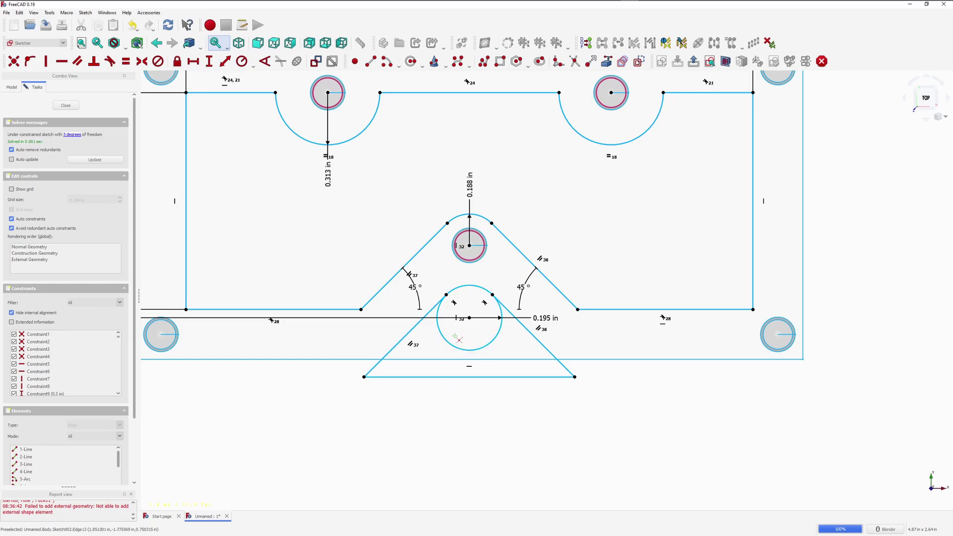
Trim the lower part of the 0.195 in circle between the slanted lines and highlight the sketch's under-constrained geometry.
{"action": "left_click", "coordinate": [455, 349]}
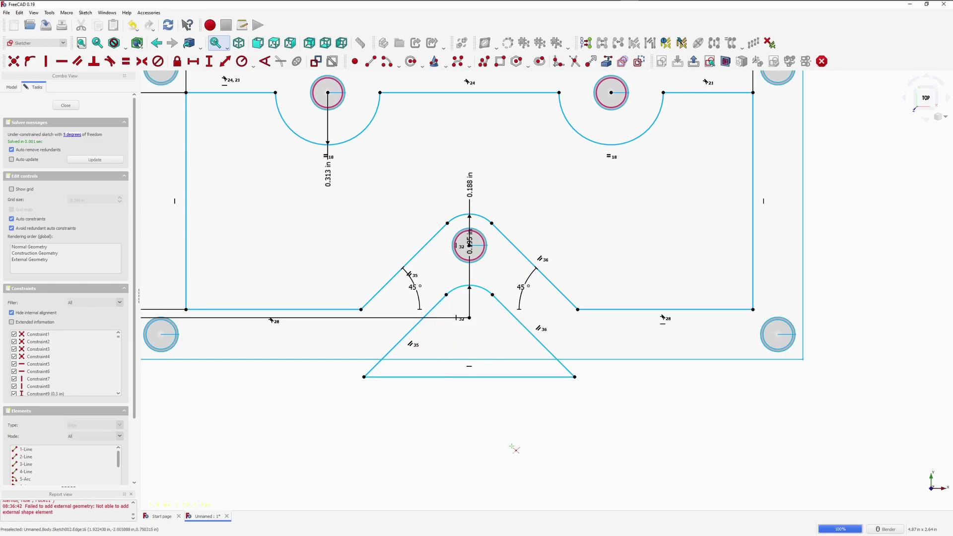
{"action": "left_click", "coordinate": [71, 135]}
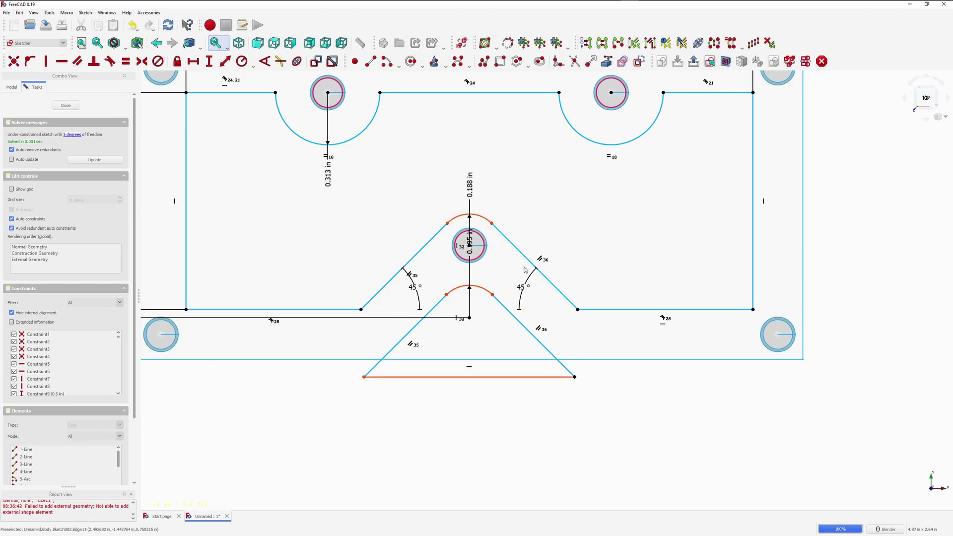
{"action": "scroll", "coordinate": [528, 270], "scroll_direction": "down", "scroll_amount": 2}
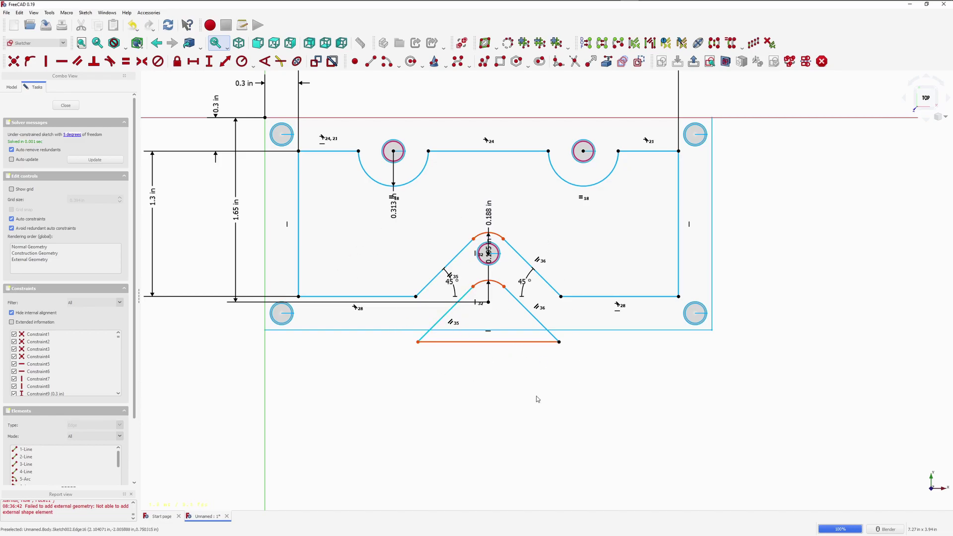
Close the sketch and cut its profiles into the block as a 0.5 in deep pocket.
{"action": "left_click", "coordinate": [65, 105]}
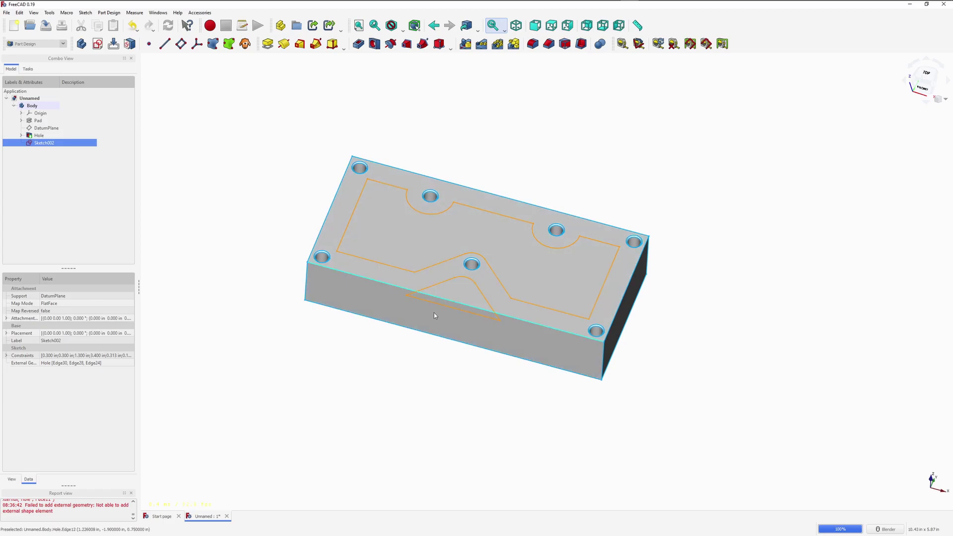
{"action": "left_click", "coordinate": [359, 44]}
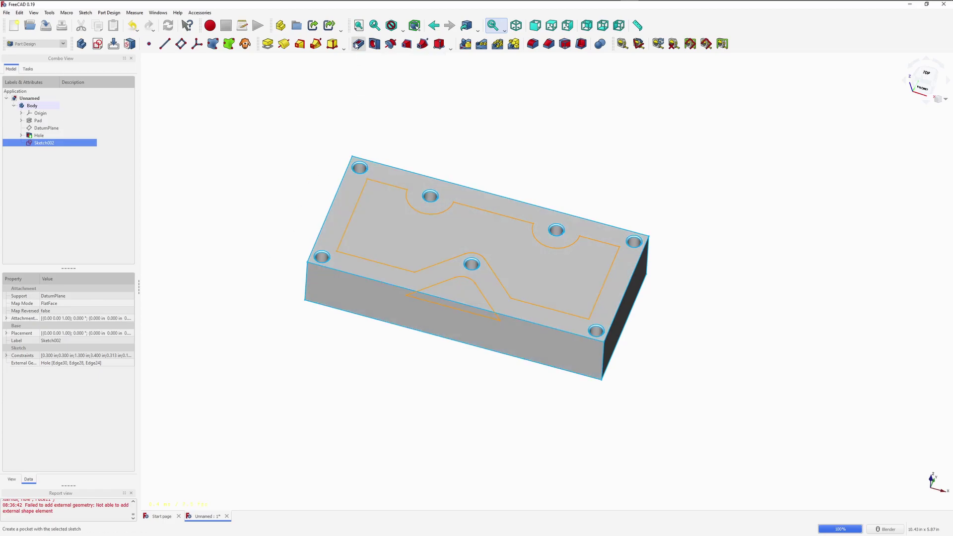
{"action": "type", "text": ".5in"}
{"action": "key", "text": "Return"}
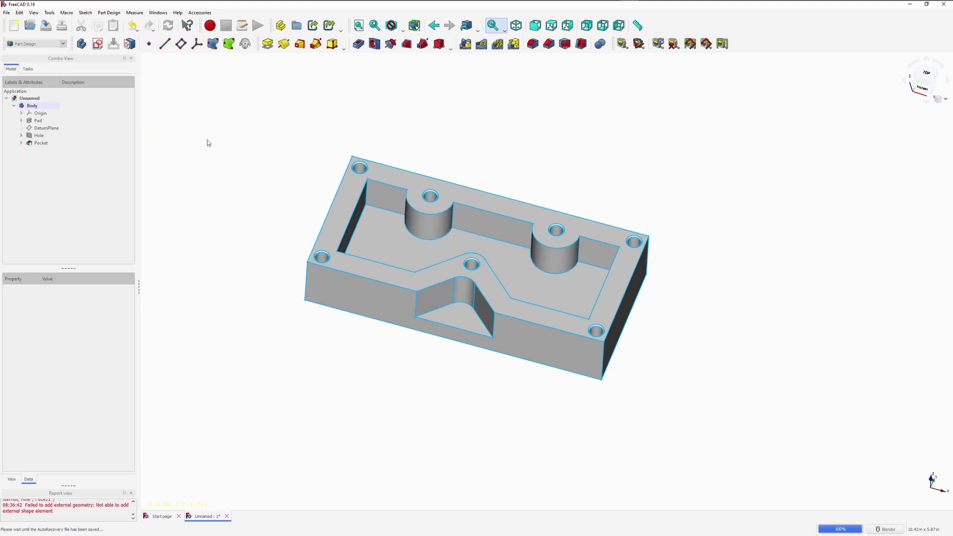
Fillet the pocket's vertical corner edges, the edges beside both bosses, and the notch's outer vertical edges with a 0.195 in radius.
{"action": "middle_click_drag", "start_coordinate": [502, 149], "coordinate": [687, 373]}
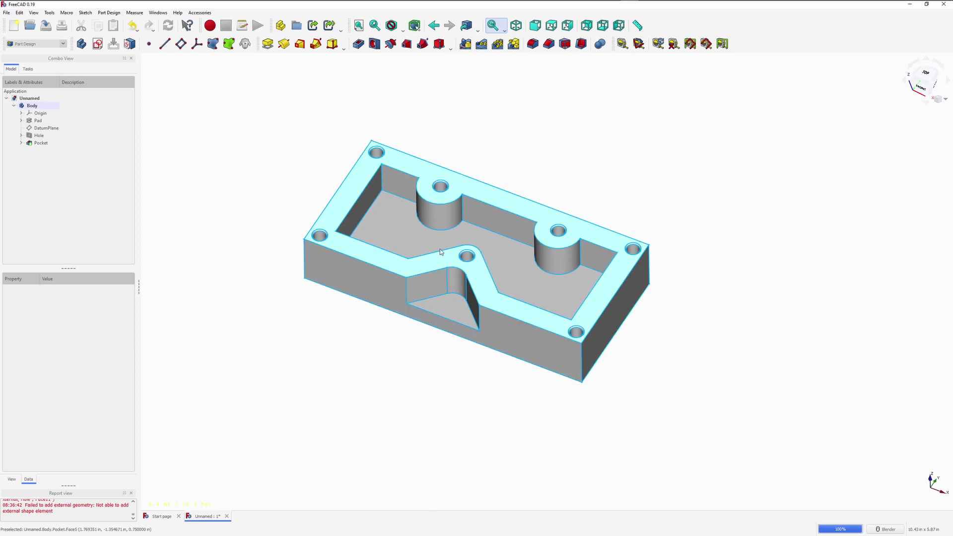
{"action": "scroll", "coordinate": [395, 163], "scroll_direction": "up", "scroll_amount": 2}
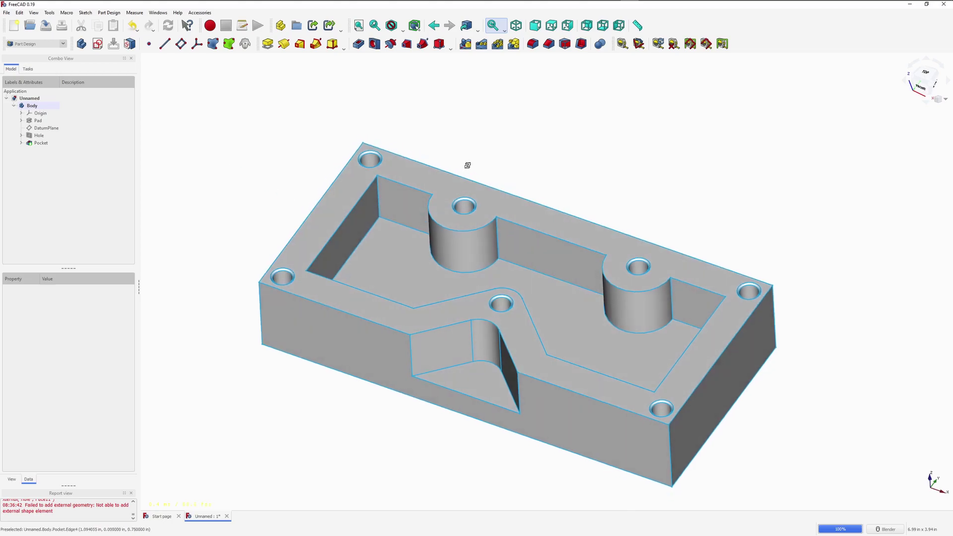
{"action": "left_click", "coordinate": [379, 195]}
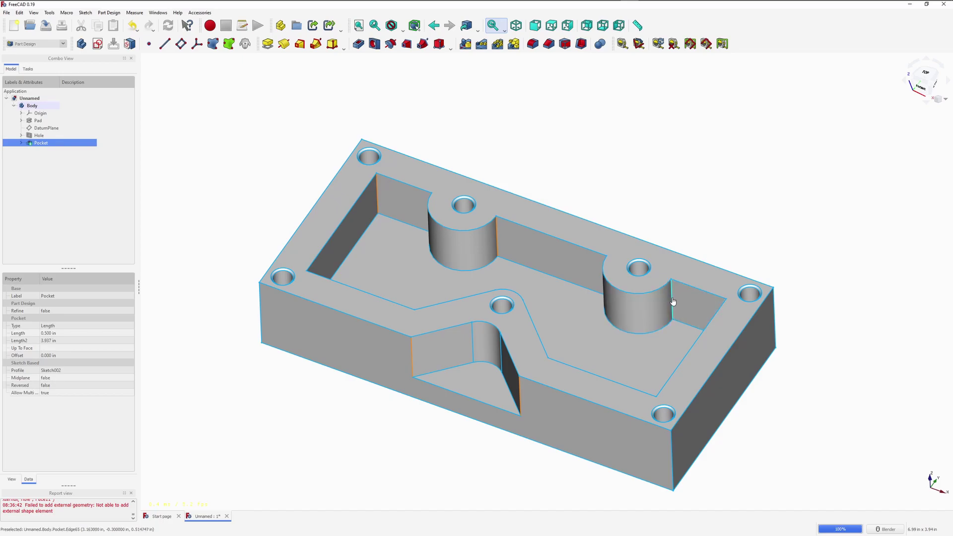
{"action": "middle_click_drag", "start_coordinate": [694, 334], "coordinate": [657, 240]}
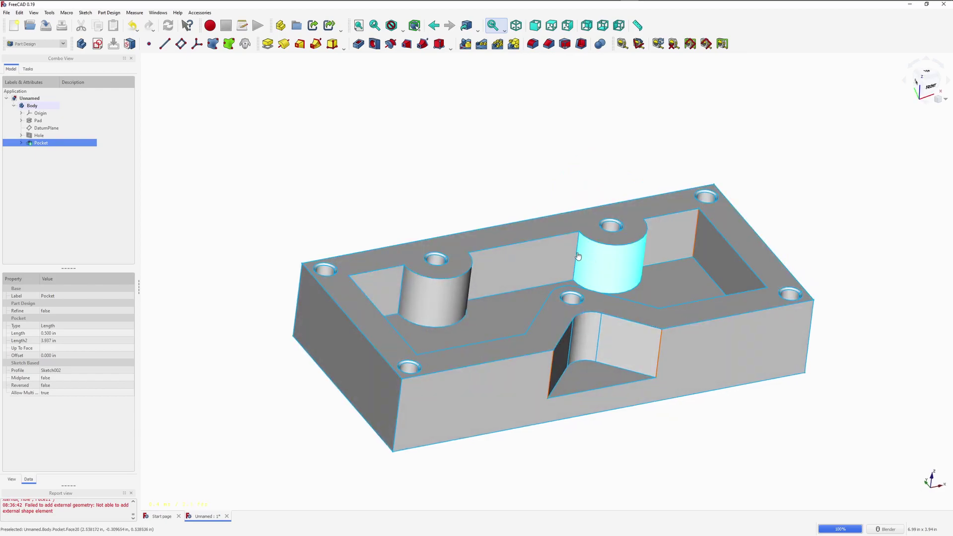
{"action": "middle_click_drag", "start_coordinate": [844, 356], "coordinate": [869, 386], "text": "shift"}
{"action": "middle_click_drag", "start_coordinate": [396, 147], "coordinate": [598, 250]}
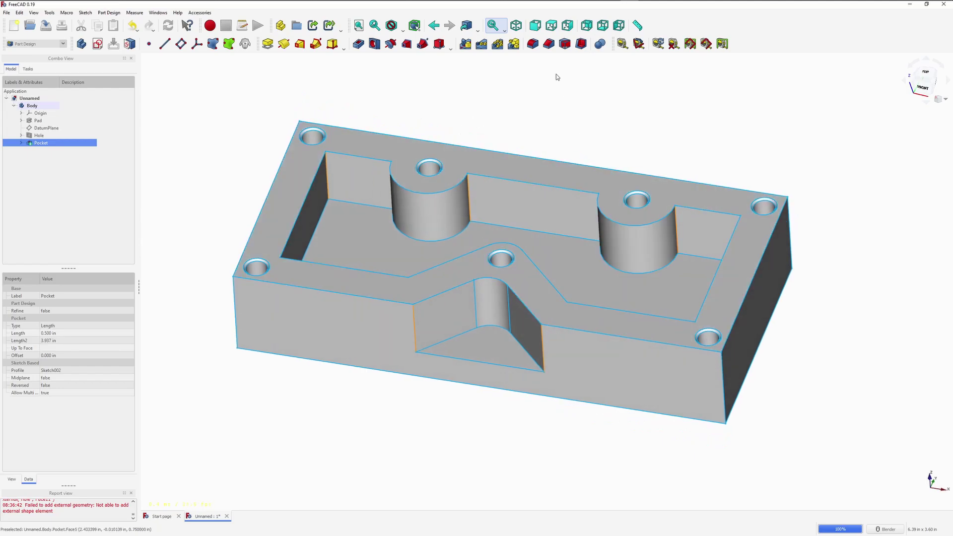
{"action": "left_click", "coordinate": [532, 44]}
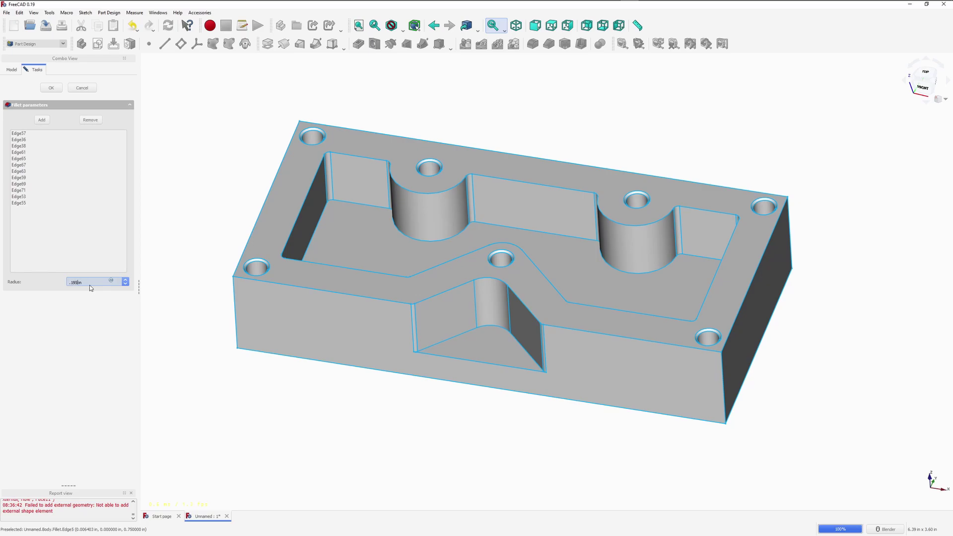
{"action": "key", "text": "Return"}
Chamfer the pocket's upper rim, the block's outer edges, and the notch's upper and front floor edges with an equal distance of 0.01 in.
{"action": "middle_click_drag", "start_coordinate": [530, 286], "coordinate": [834, 336]}
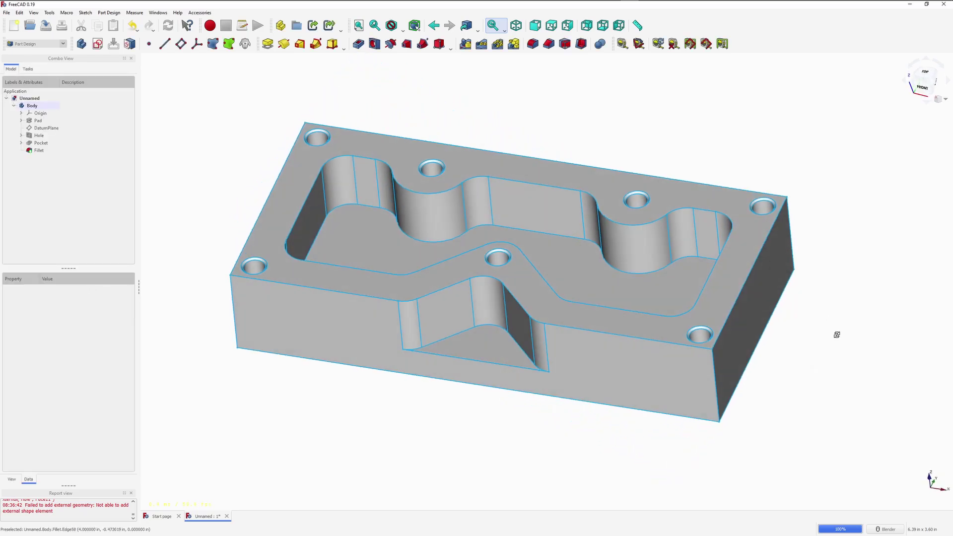
{"action": "middle_click_drag", "start_coordinate": [754, 278], "coordinate": [656, 179]}
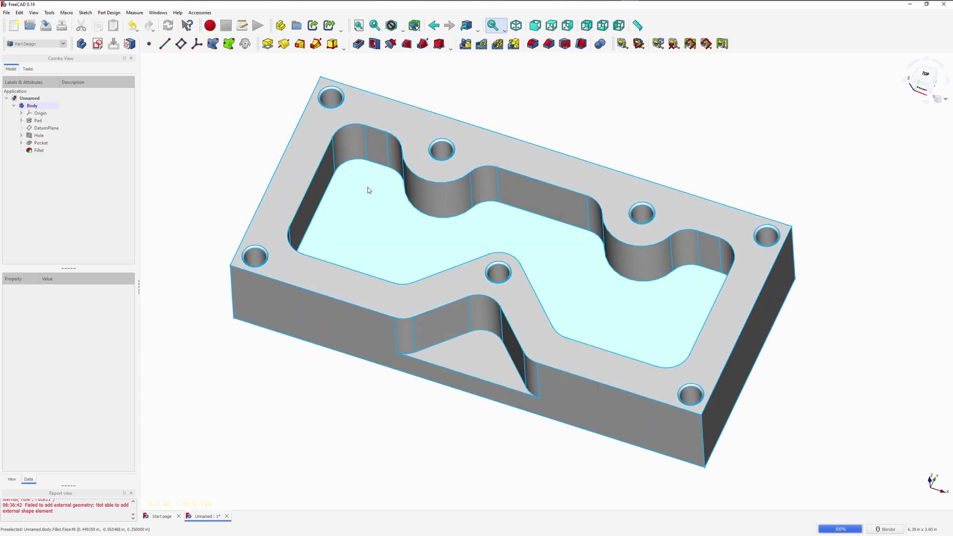
{"action": "middle_click_drag", "start_coordinate": [523, 121], "coordinate": [350, 144]}
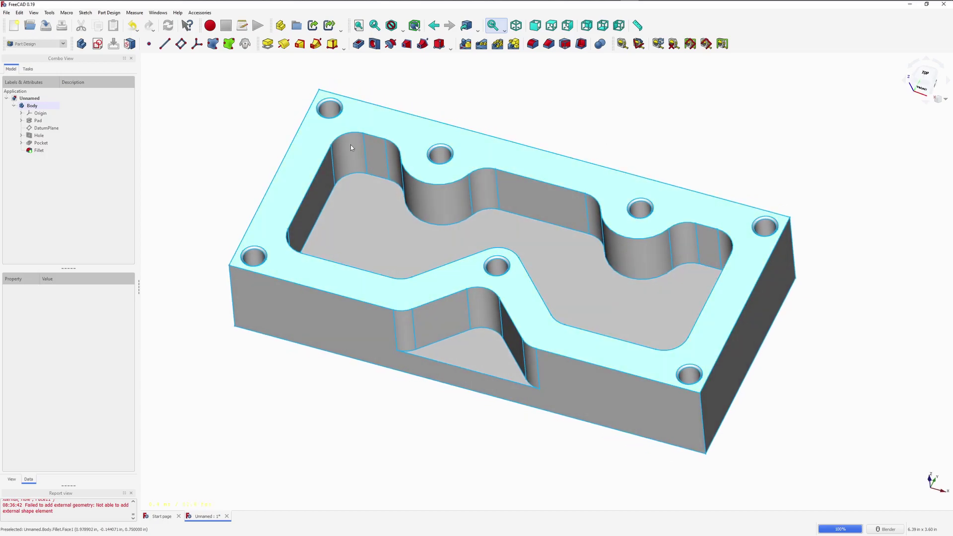
{"action": "left_click", "coordinate": [313, 190]}
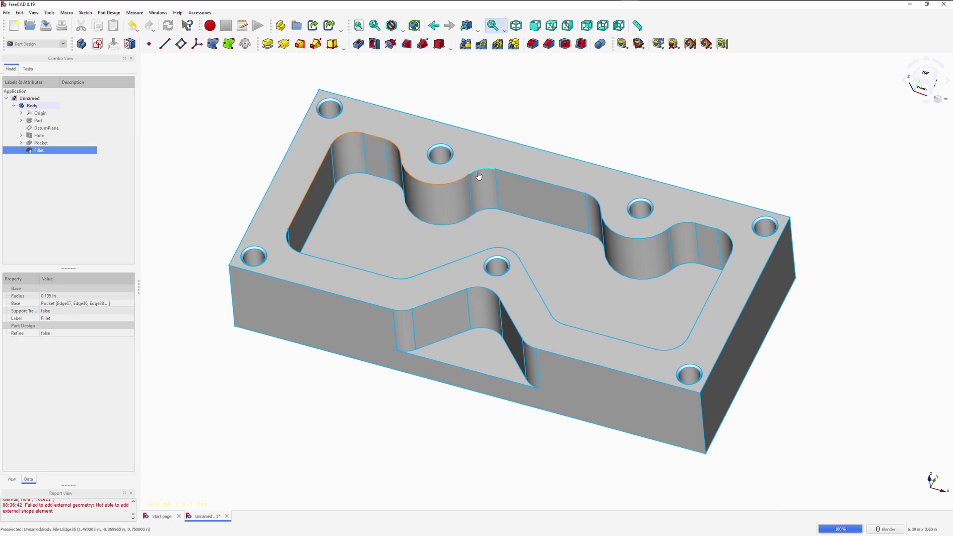
{"action": "left_click", "coordinate": [543, 187]}
{"action": "left_click", "coordinate": [615, 233]}
{"action": "left_click", "coordinate": [685, 334]}
{"action": "left_click", "coordinate": [632, 345]}
{"action": "left_click", "coordinate": [532, 283]}
{"action": "left_click", "coordinate": [376, 275]}
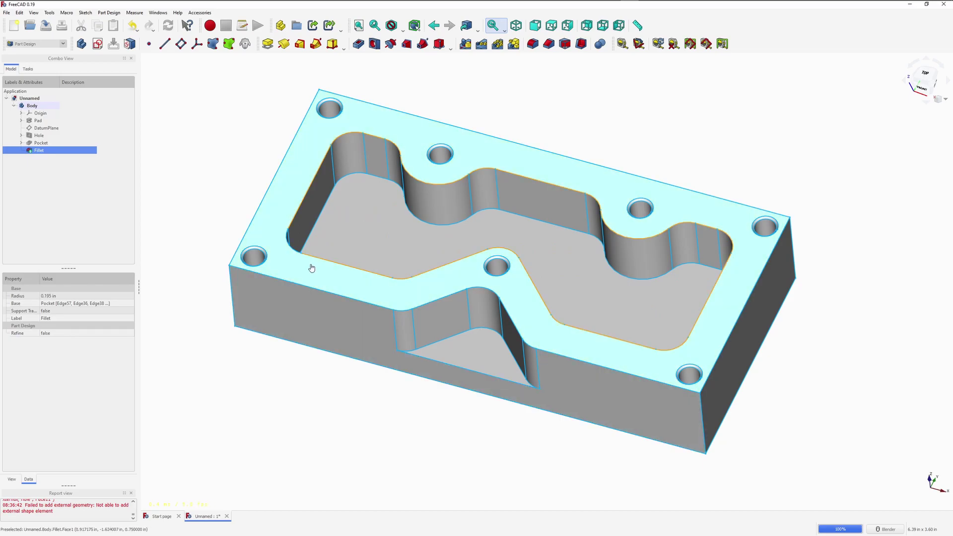
{"action": "left_click", "coordinate": [377, 106]}
{"action": "left_click", "coordinate": [793, 248]}
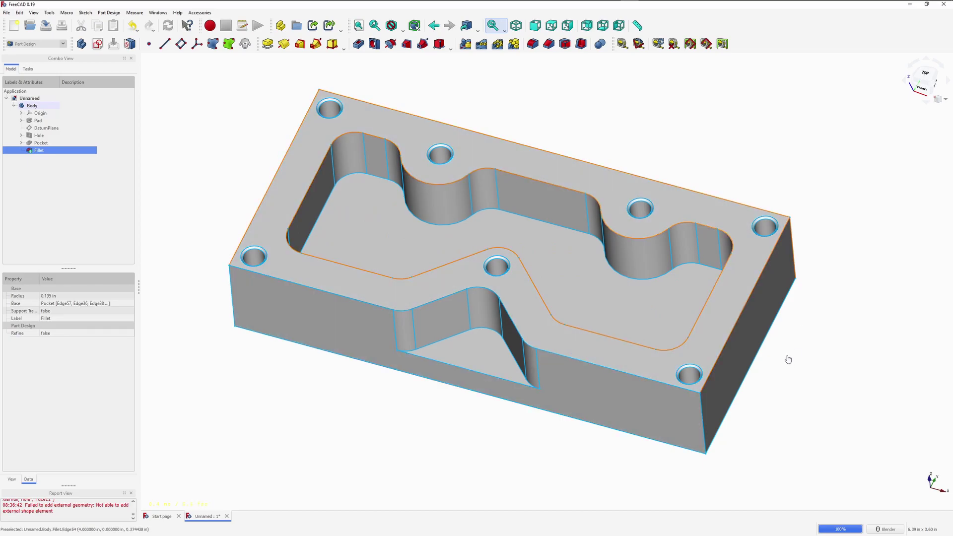
{"action": "left_click", "coordinate": [703, 419]}
{"action": "left_click", "coordinate": [602, 427]}
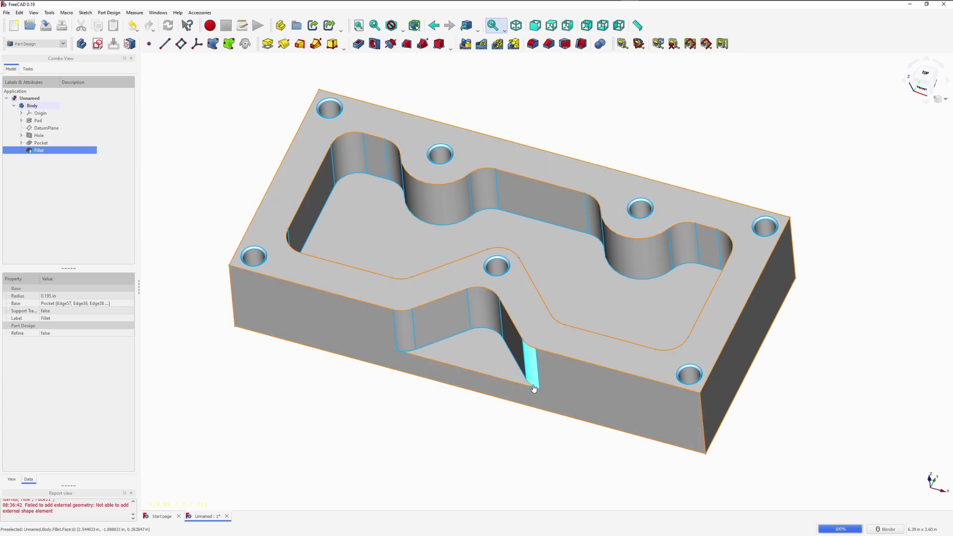
{"action": "scroll", "coordinate": [537, 393], "scroll_direction": "up", "scroll_amount": 5}
{"action": "scroll", "coordinate": [516, 377], "scroll_direction": "down", "scroll_amount": 5}
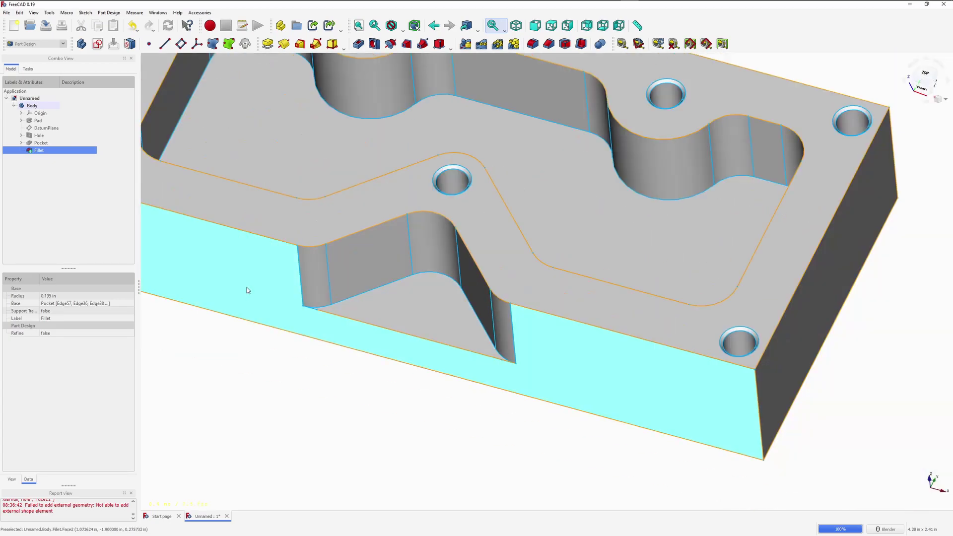
{"action": "scroll", "coordinate": [396, 336], "scroll_direction": "up", "scroll_amount": 5}
{"action": "scroll", "coordinate": [286, 265], "scroll_direction": "down", "scroll_amount": 5}
{"action": "middle_click_drag", "start_coordinate": [286, 265], "coordinate": [578, 124]}
{"action": "scroll", "coordinate": [442, 392], "scroll_direction": "down", "scroll_amount": 2}
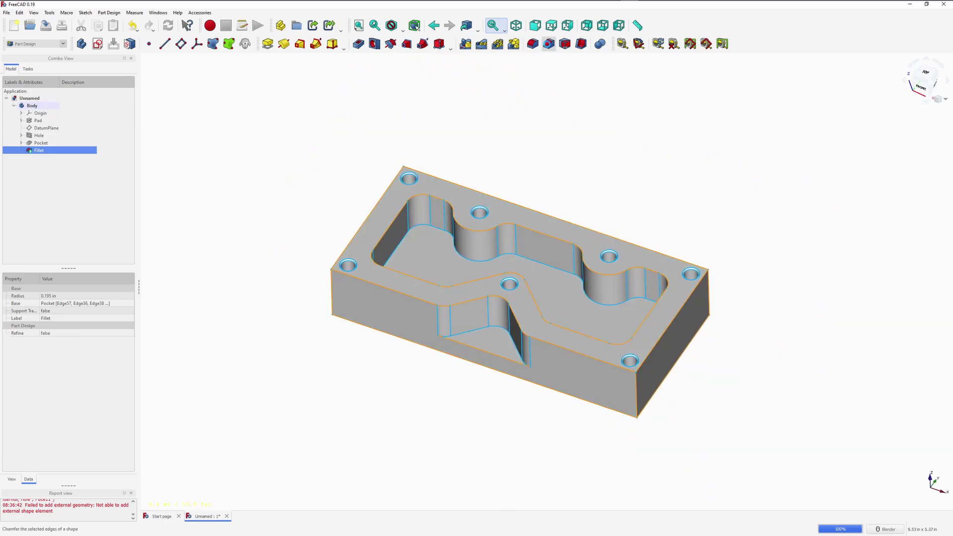
{"action": "left_click", "coordinate": [549, 44]}
{"action": "type", "text": ".01"}
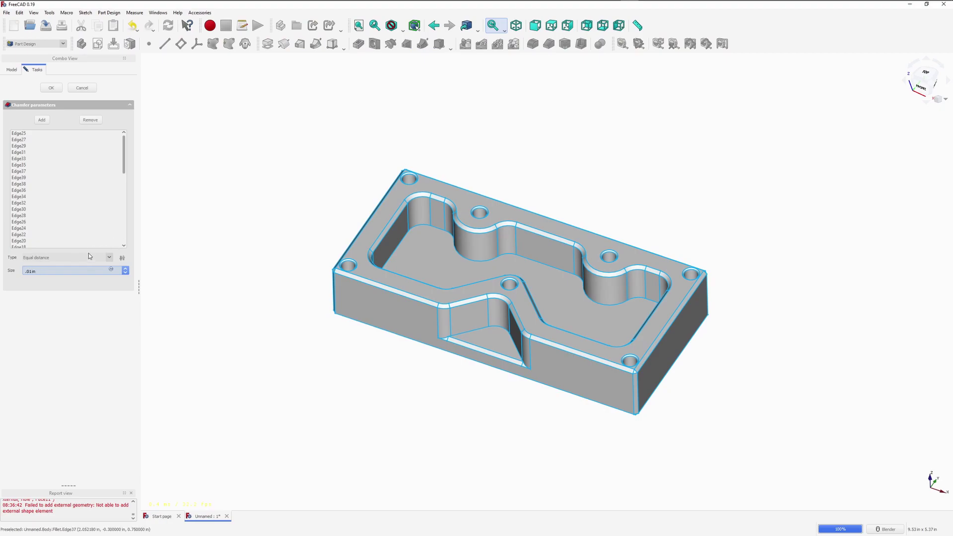
{"action": "key", "text": "Return"}
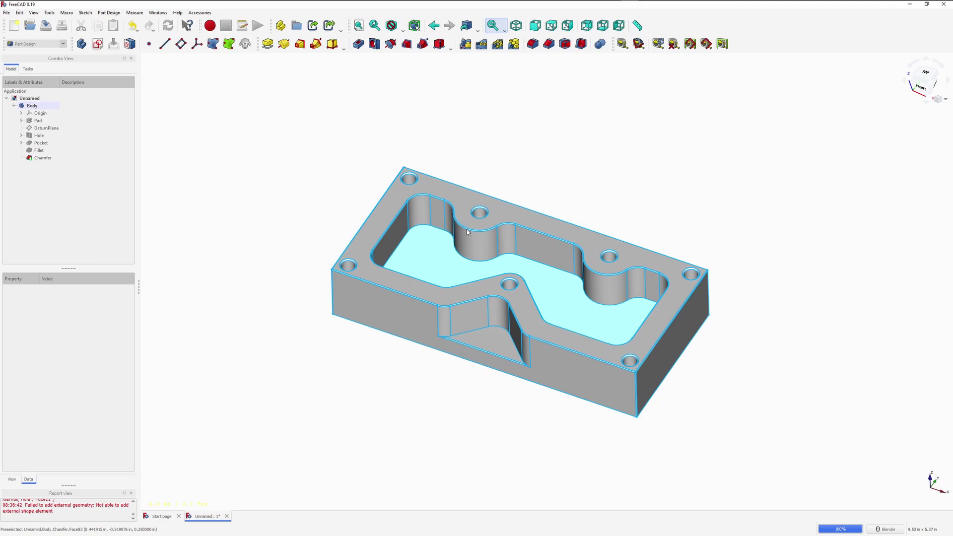